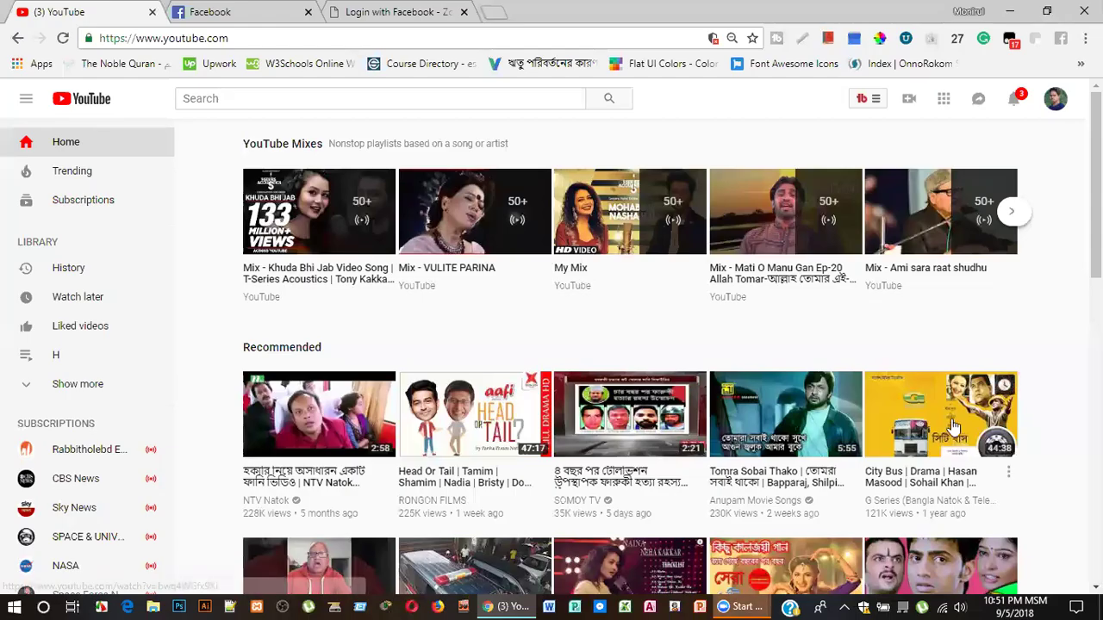
# Minimize the YouTube browser window to bring Excel's blank workbook forward.
pyautogui.click(625, 605)
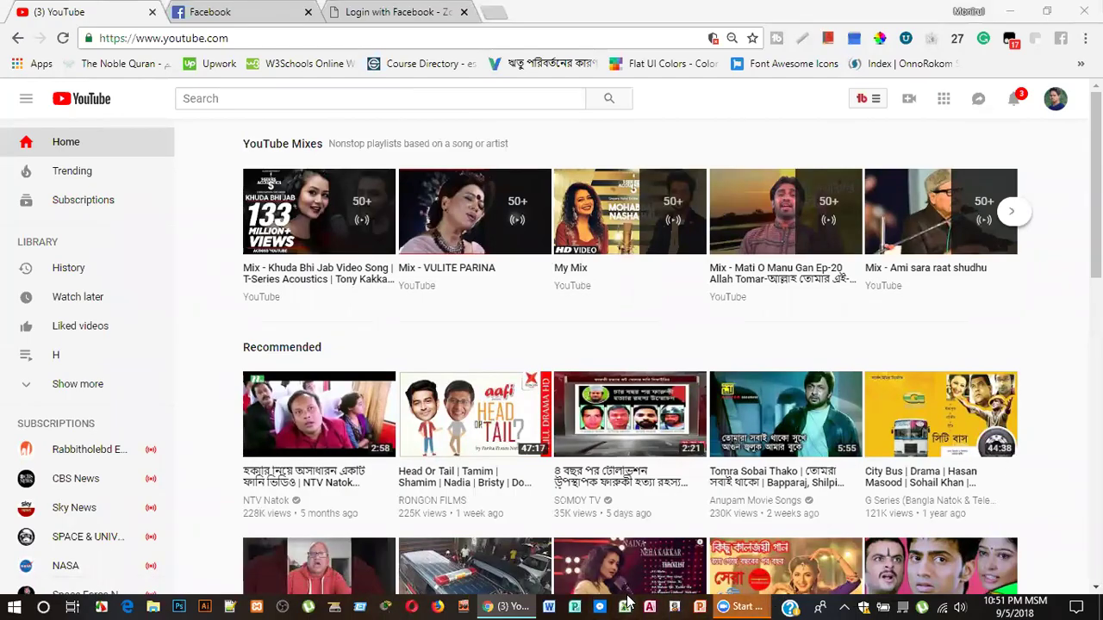
pyautogui.click(1013, 16)
pyautogui.click(1014, 16)
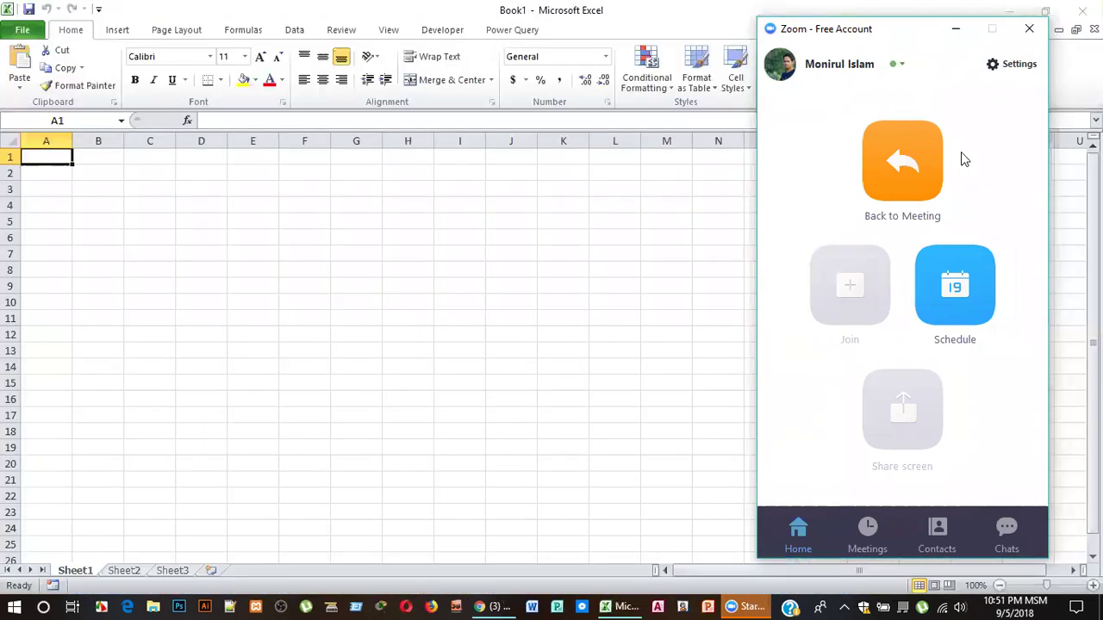
# Minimize the Zoom window so Excel's Book1 fills the screen.
pyautogui.click(965, 30)
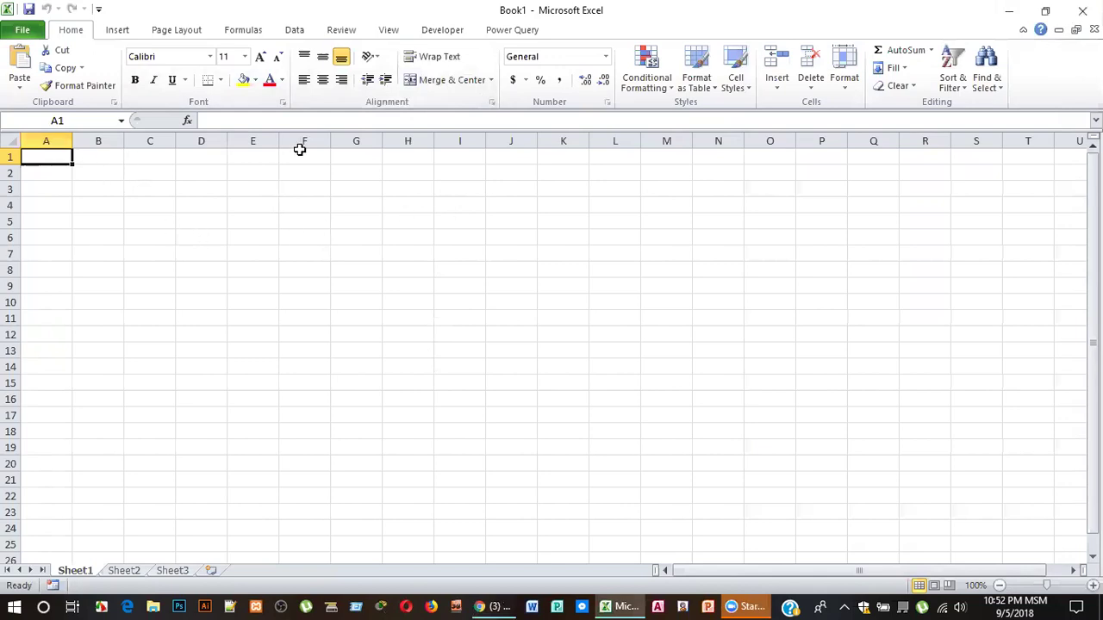
# Browse the Financial, Logical, Text and Date & Time function lists, then select cell A2.
pyautogui.click(249, 34)
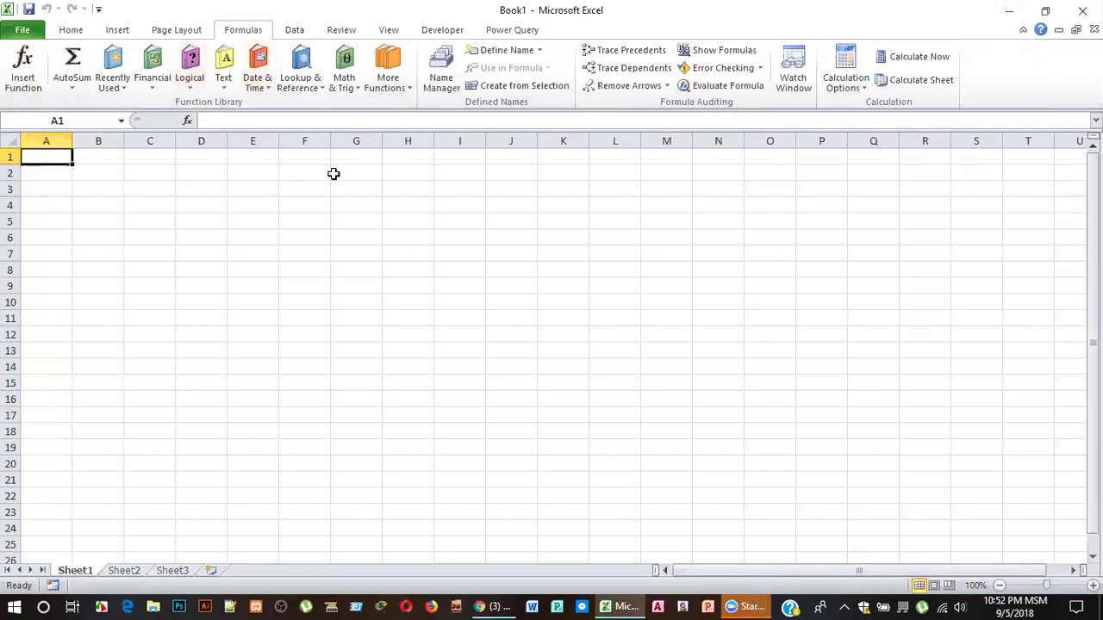
pyautogui.click(154, 88)
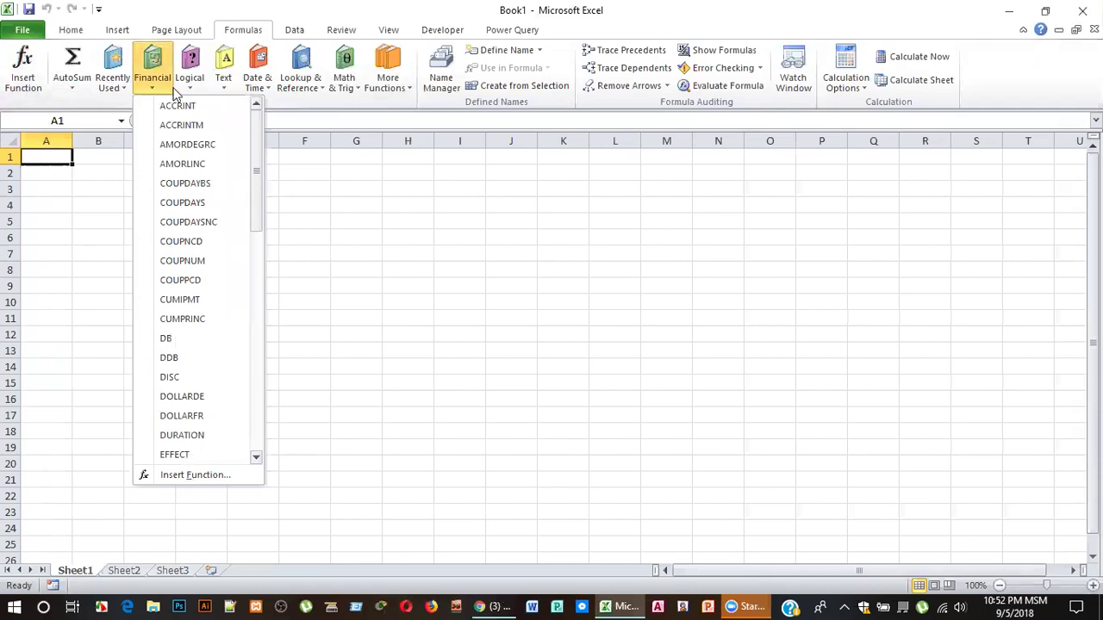
pyautogui.click(190, 87)
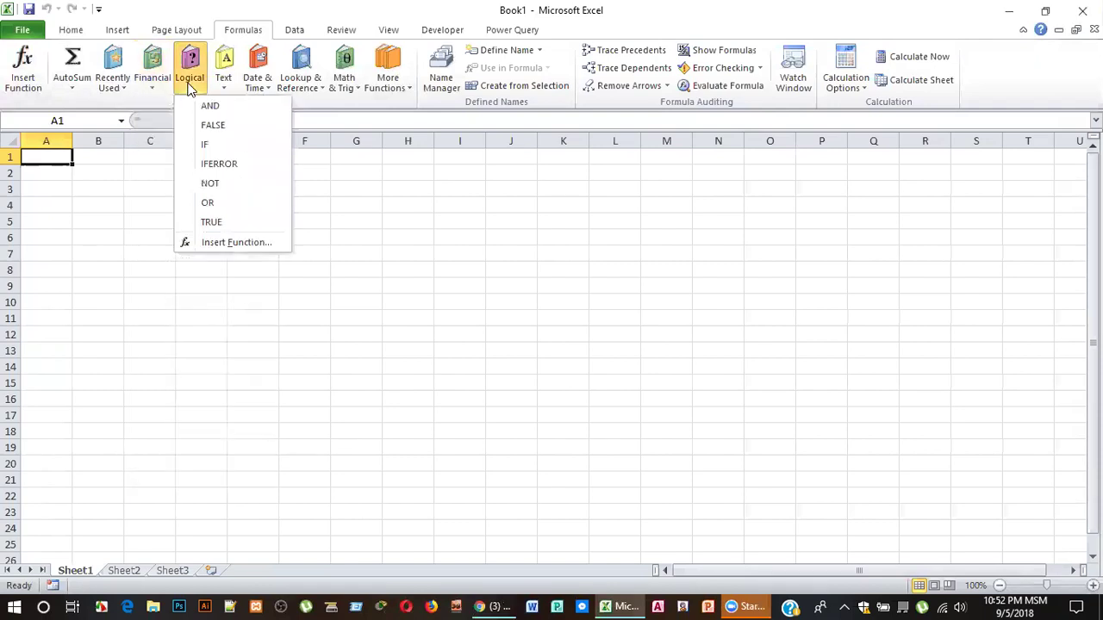
pyautogui.click(231, 86)
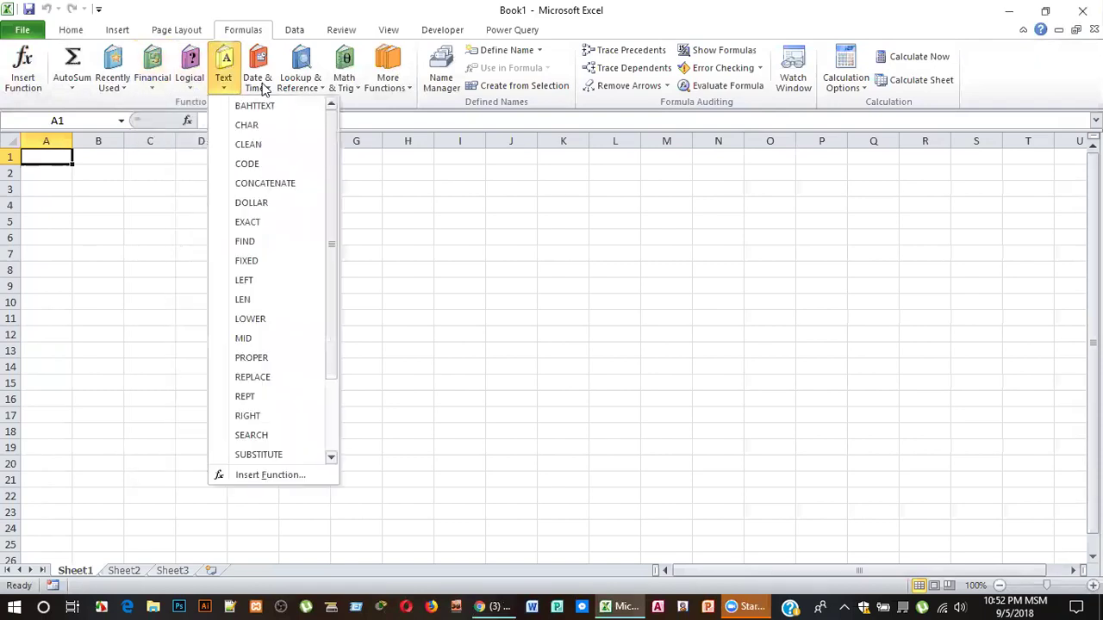
pyautogui.click(264, 86)
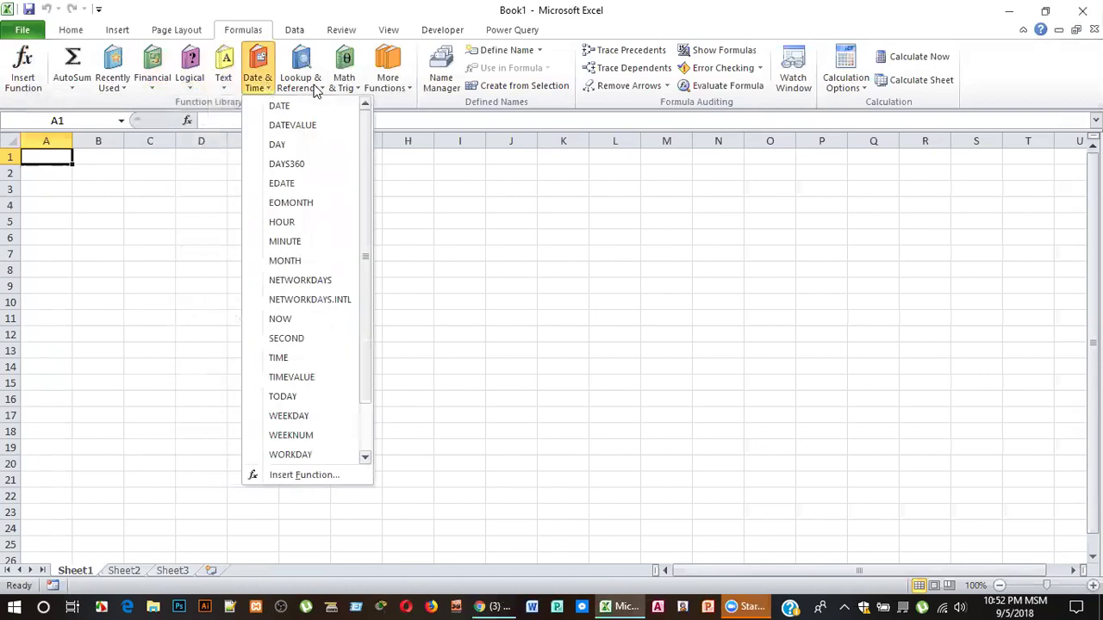
pyautogui.click(498, 225)
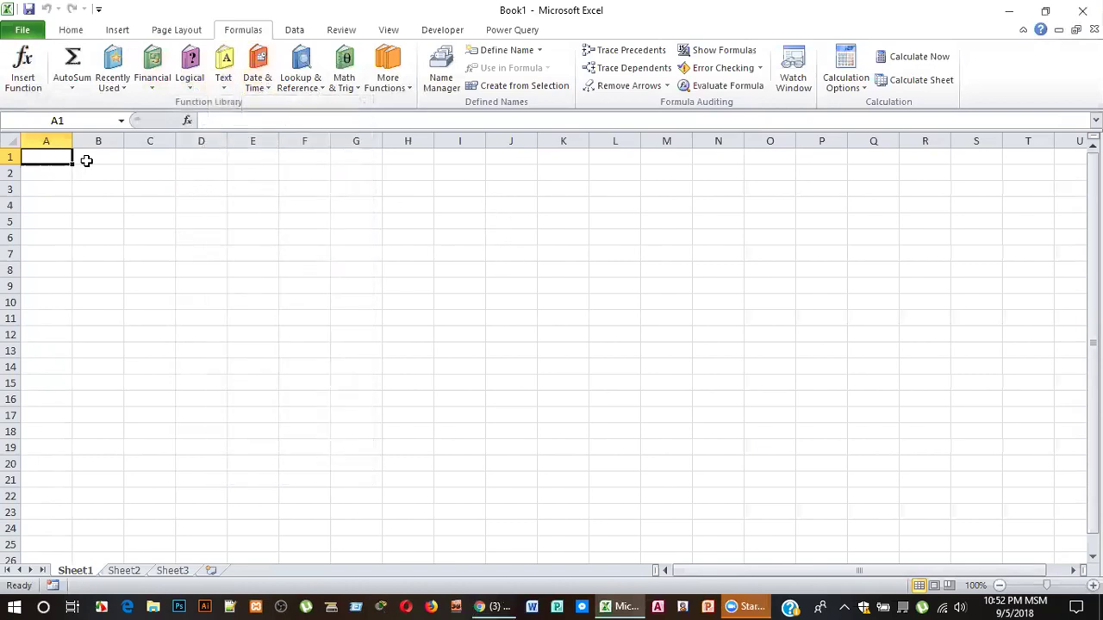
pyautogui.click(97, 156)
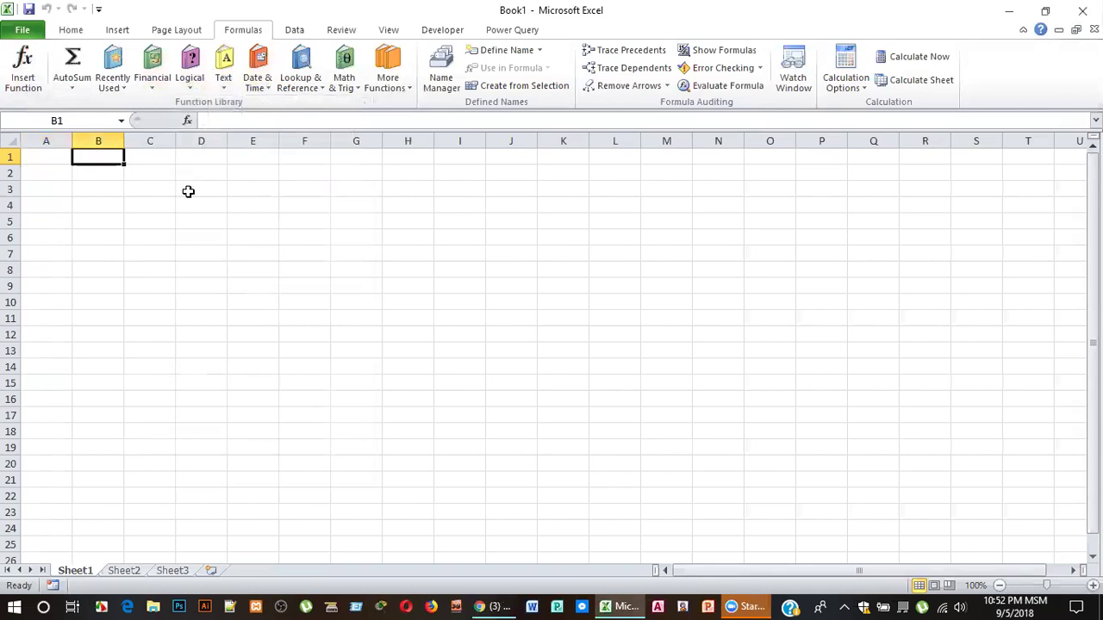
pyautogui.click(63, 172)
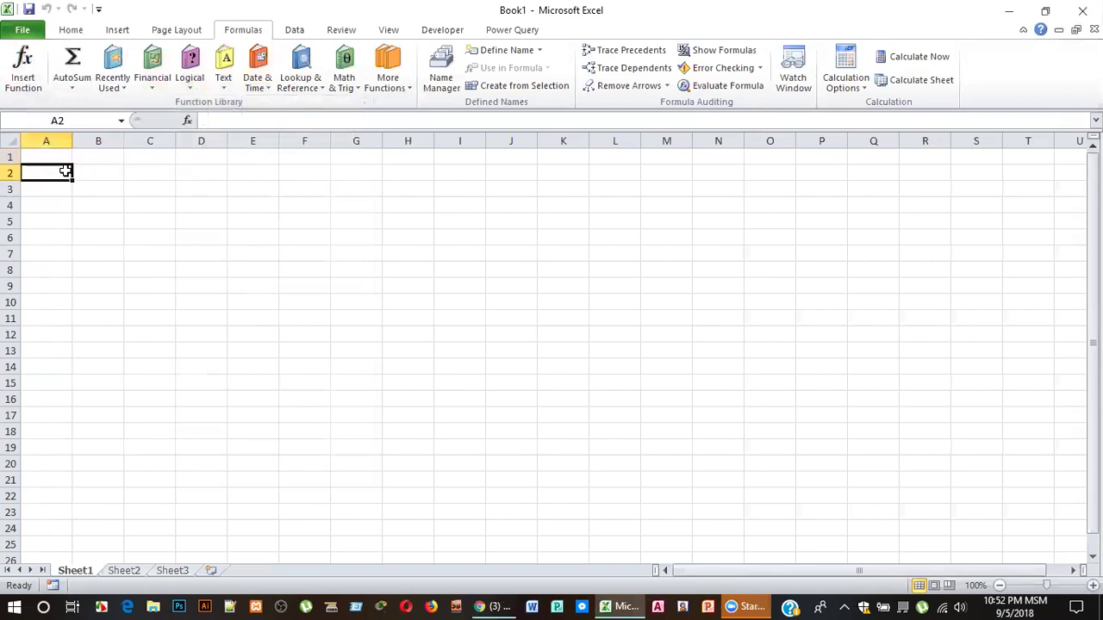
# Widen column A and enter the heading Name in A2.
pyautogui.moveTo(72, 140); pyautogui.dragTo(131, 141)
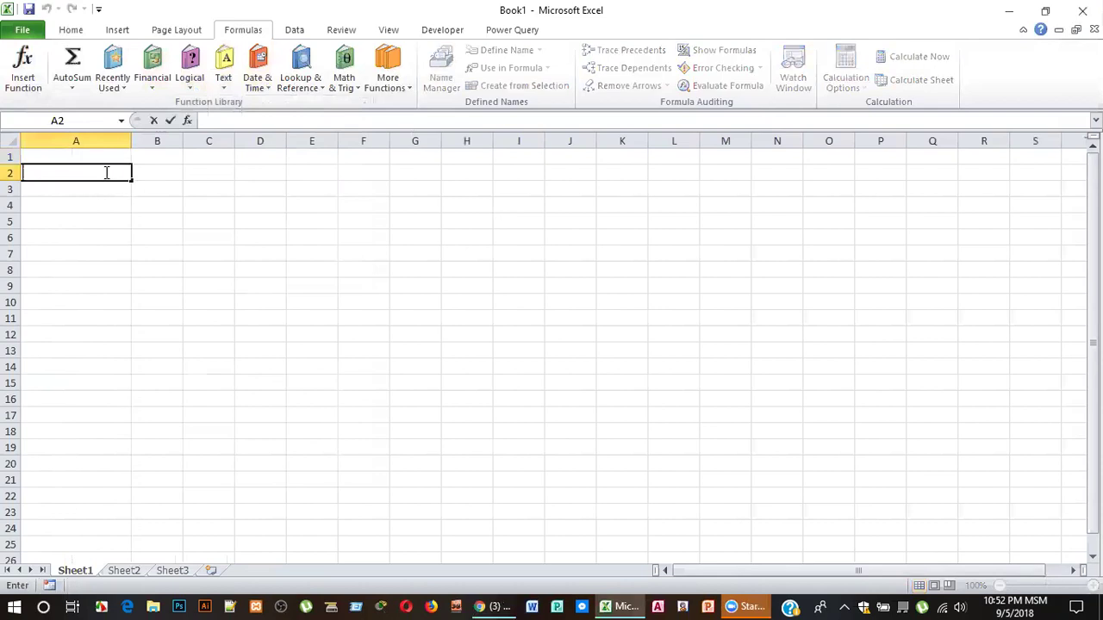
pyautogui.write('Name')
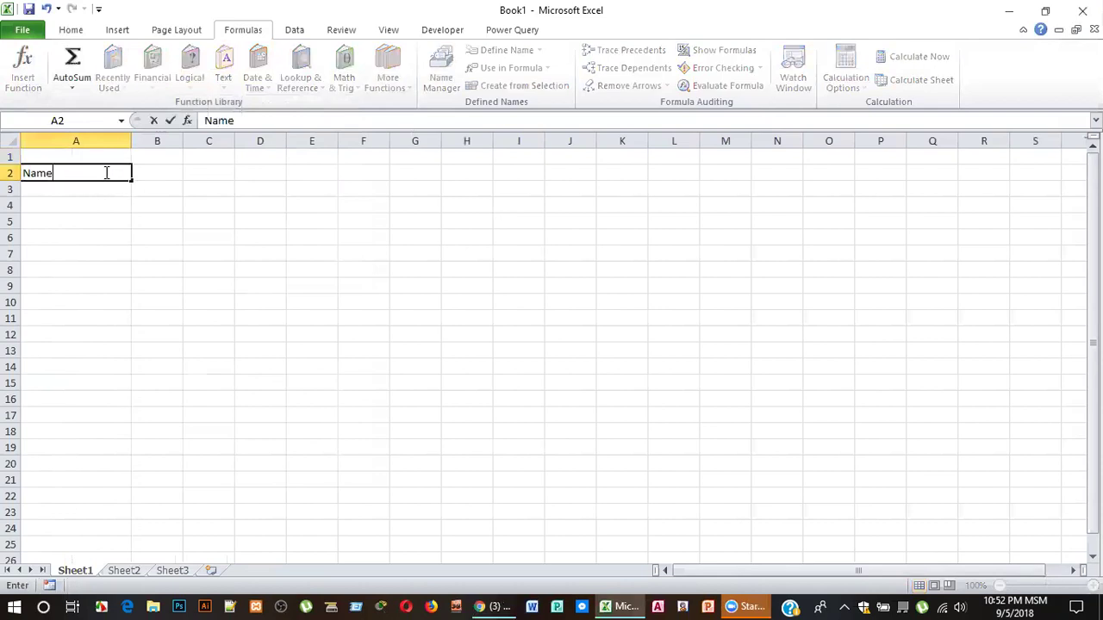
pyautogui.press('Tab')
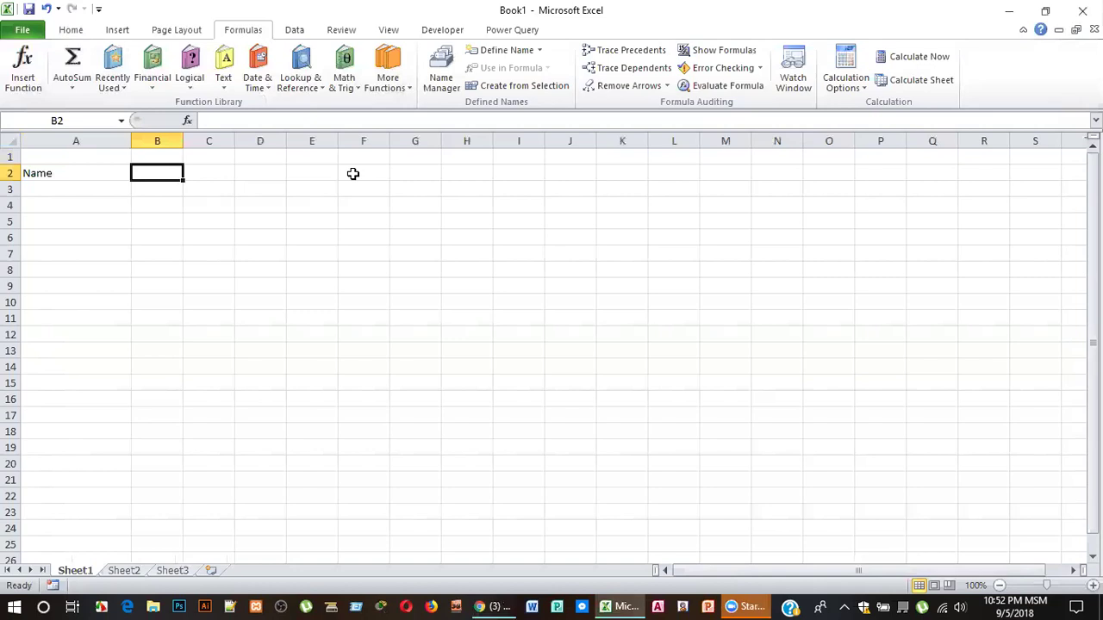
# Type the day numbers 1 through 9 across cells B2 to J2.
pyautogui.press('End')
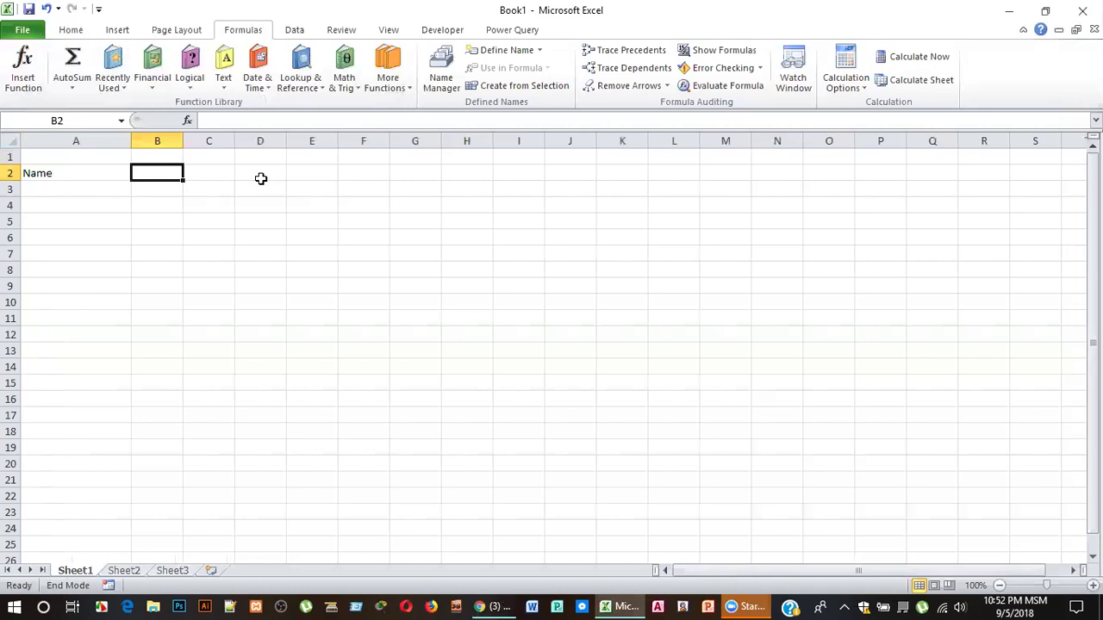
pyautogui.write('1')
pyautogui.press('Tab')
pyautogui.write('2')
pyautogui.press('Tab')
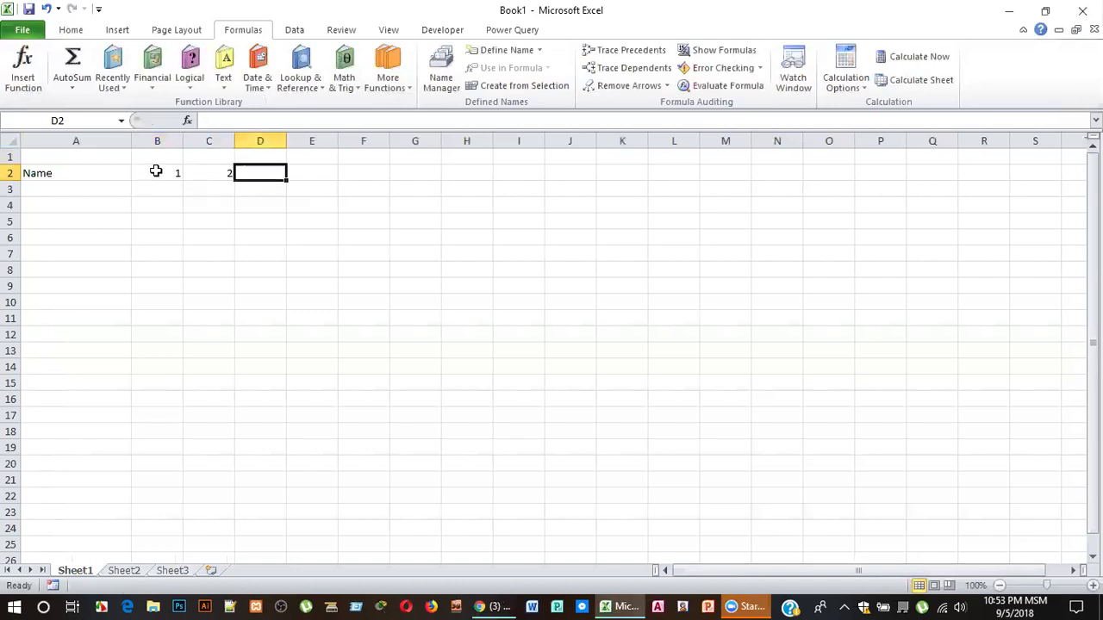
pyautogui.write('3')
pyautogui.press('Tab')
pyautogui.write('4')
pyautogui.press('Tab')
pyautogui.write('5')
pyautogui.press('Tab')
pyautogui.write('6')
pyautogui.press('Tab')
pyautogui.write('7')
pyautogui.press('Tab')
pyautogui.write('8')
pyautogui.press('Tab')
pyautogui.write('9')
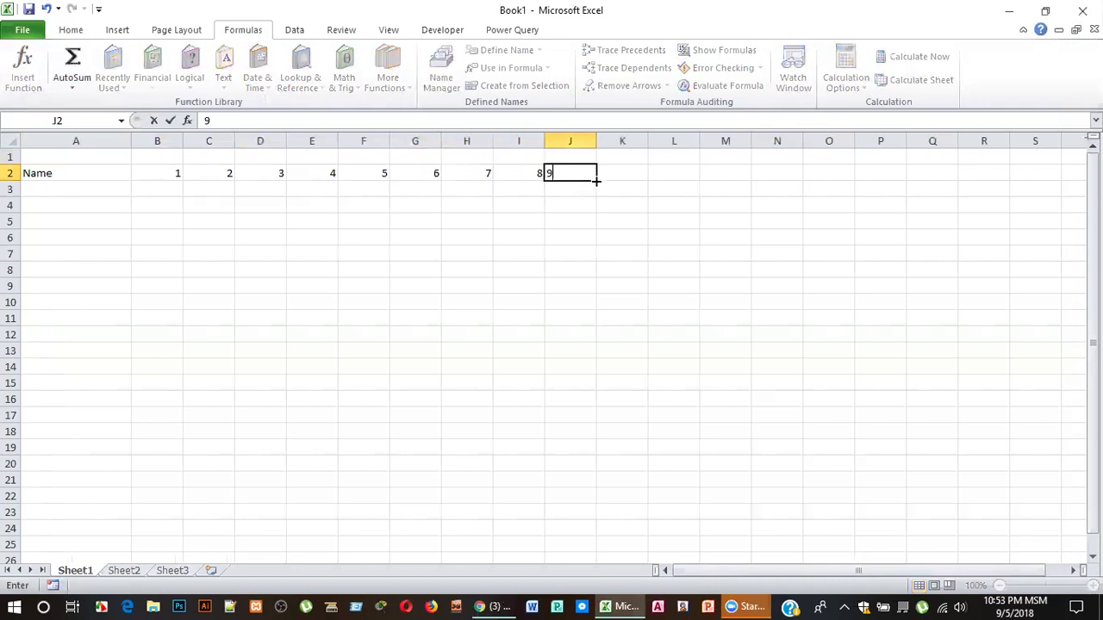
# Extend the days as a Fill Series so row 2 ends at 30 in AE2.
pyautogui.moveTo(596, 181); pyautogui.dragTo(1026, 200)
pyautogui.click(1017, 190)
pyautogui.click(1004, 229)
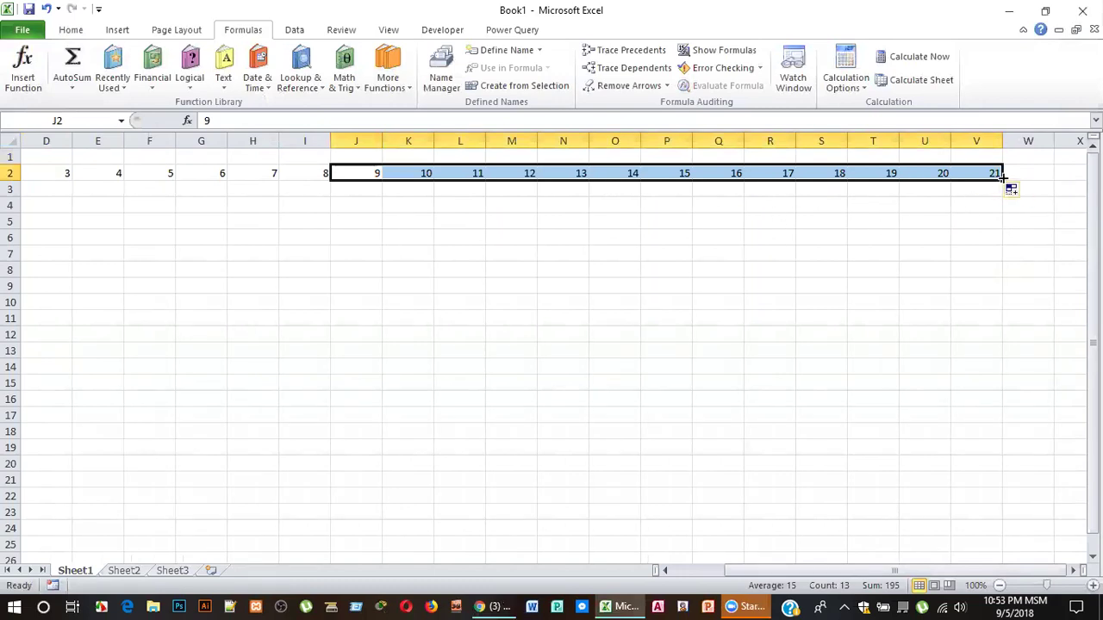
pyautogui.moveTo(1002, 176)
pyautogui.mouseDown()
pyautogui.moveTo(1069, 184)
pyautogui.moveTo(962, 191)
pyautogui.moveTo(1005, 187)
pyautogui.mouseUp()
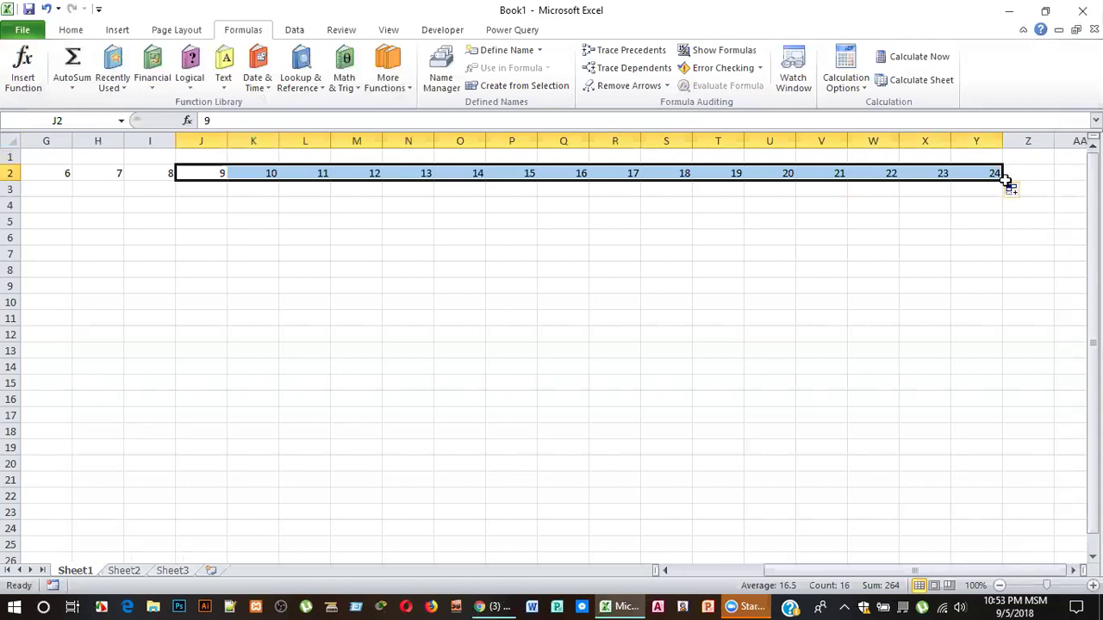
pyautogui.click(1011, 189)
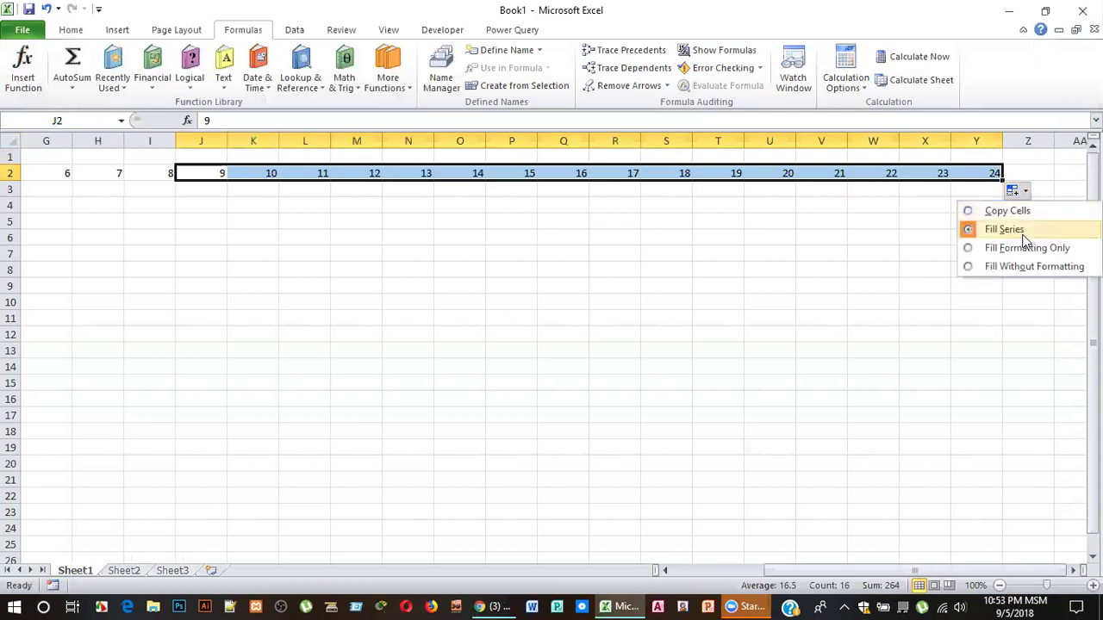
pyautogui.click(1019, 231)
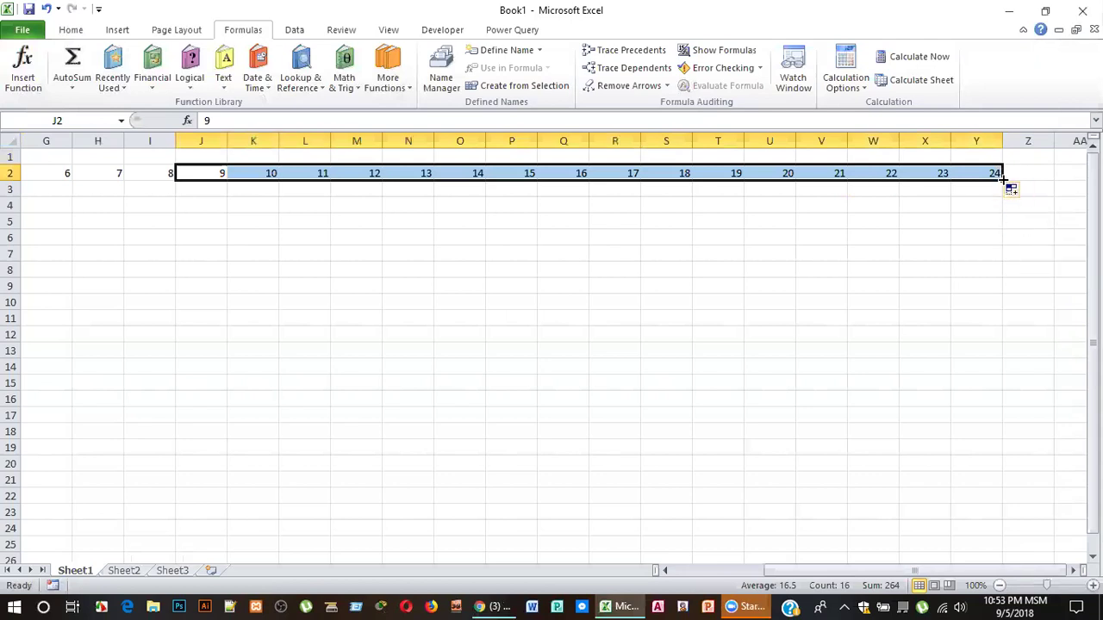
pyautogui.moveTo(999, 176); pyautogui.dragTo(1092, 188)
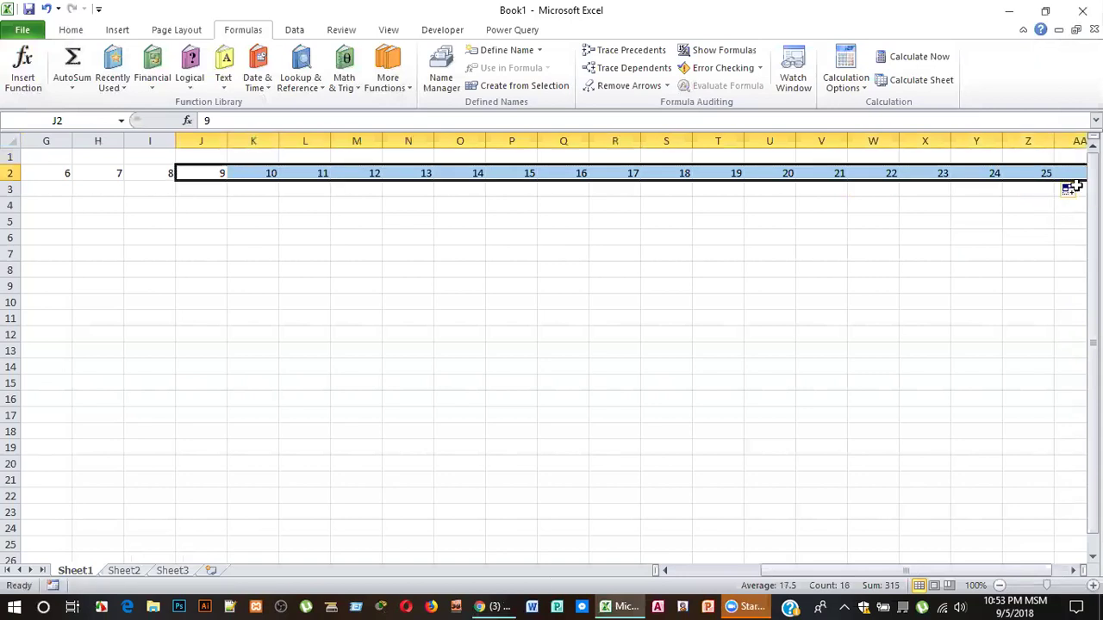
pyautogui.moveTo(1004, 571); pyautogui.dragTo(1020, 571)
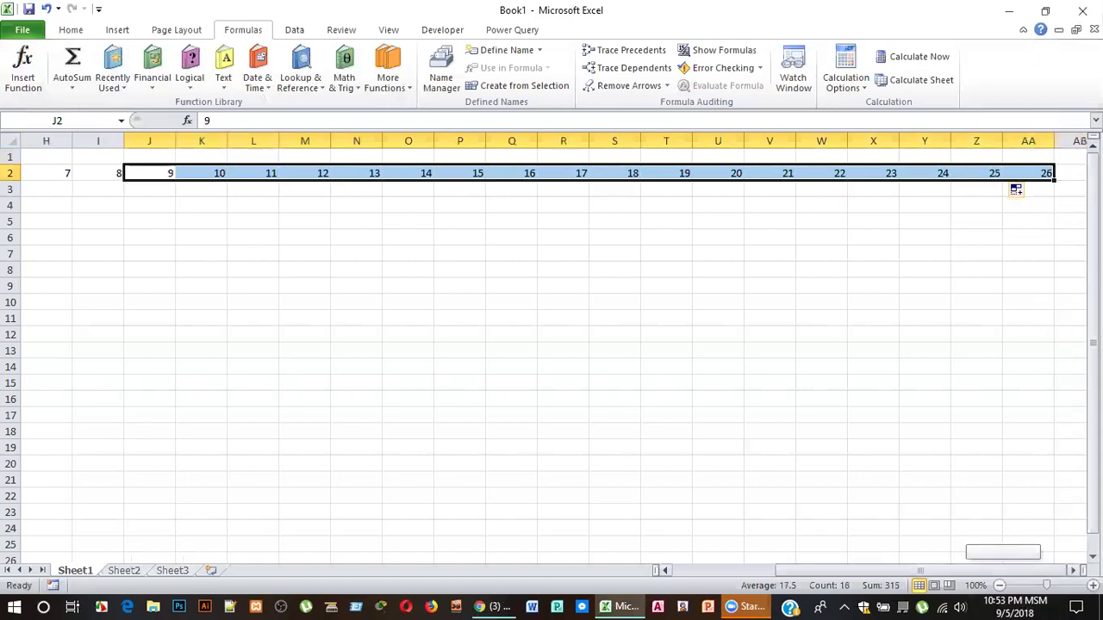
pyautogui.moveTo(1055, 181); pyautogui.dragTo(1061, 183)
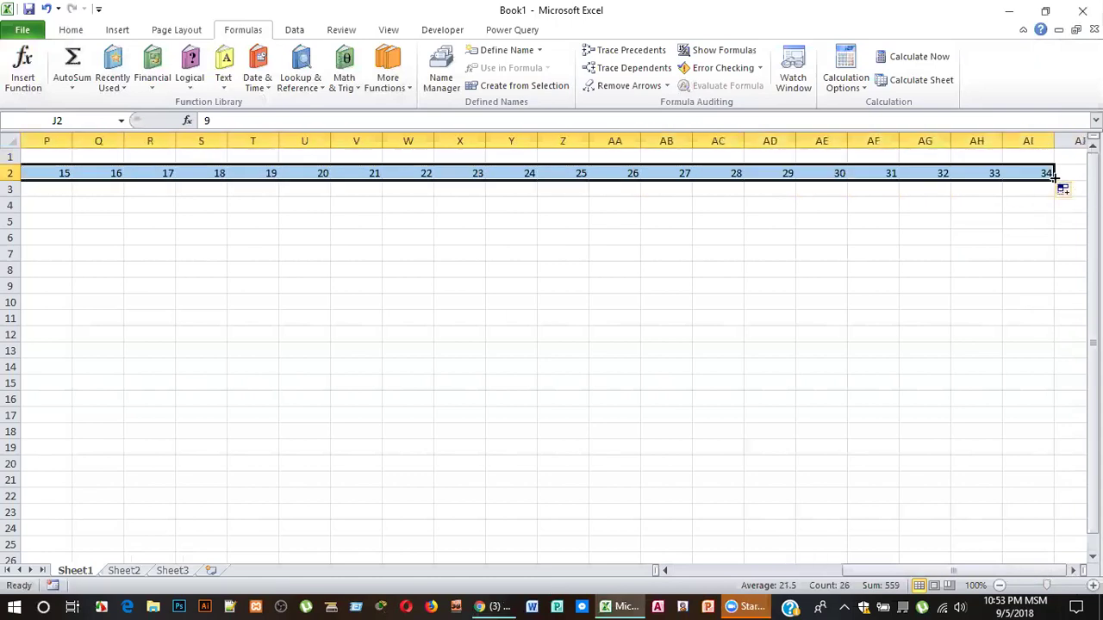
pyautogui.moveTo(1051, 175); pyautogui.dragTo(849, 179)
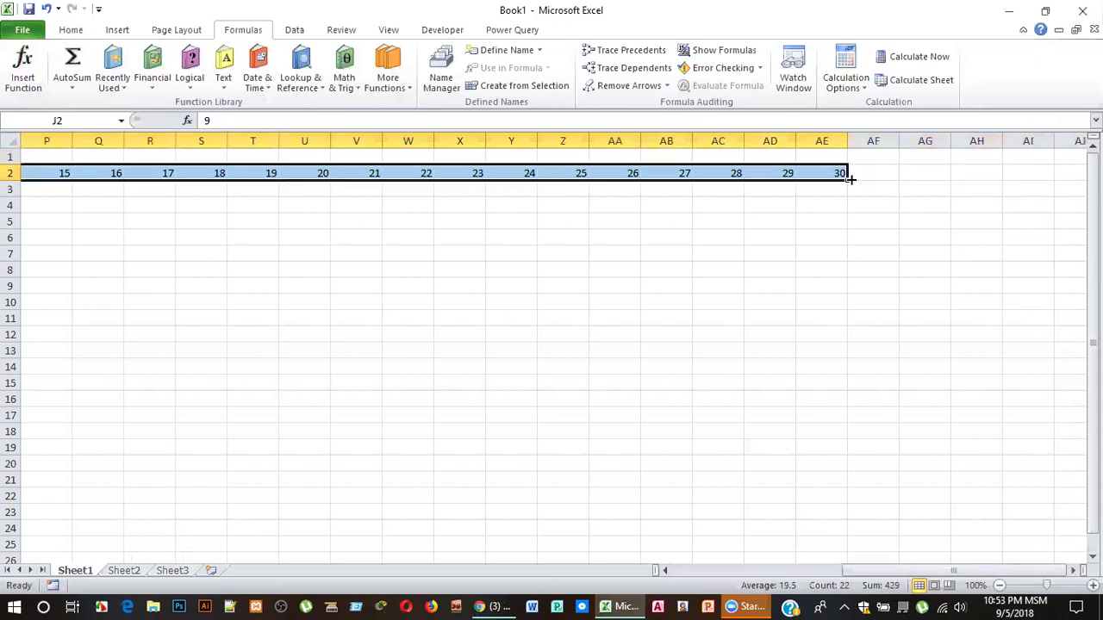
pyautogui.moveTo(1006, 569); pyautogui.dragTo(942, 572)
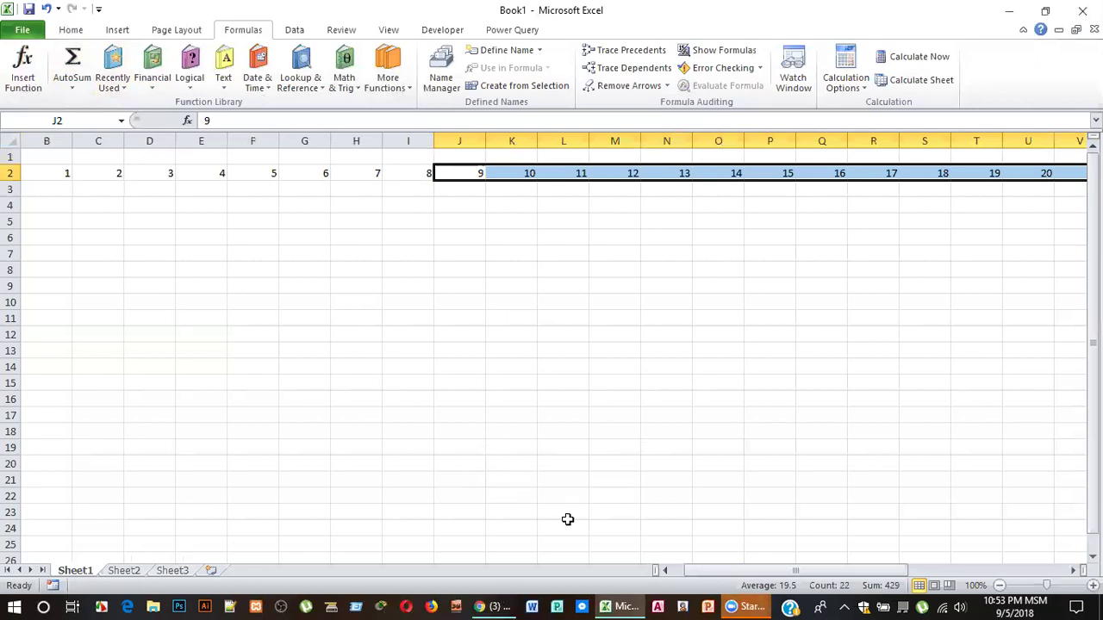
# Narrow the day columns B through L one by one.
pyautogui.click(775, 568)
pyautogui.click(47, 172)
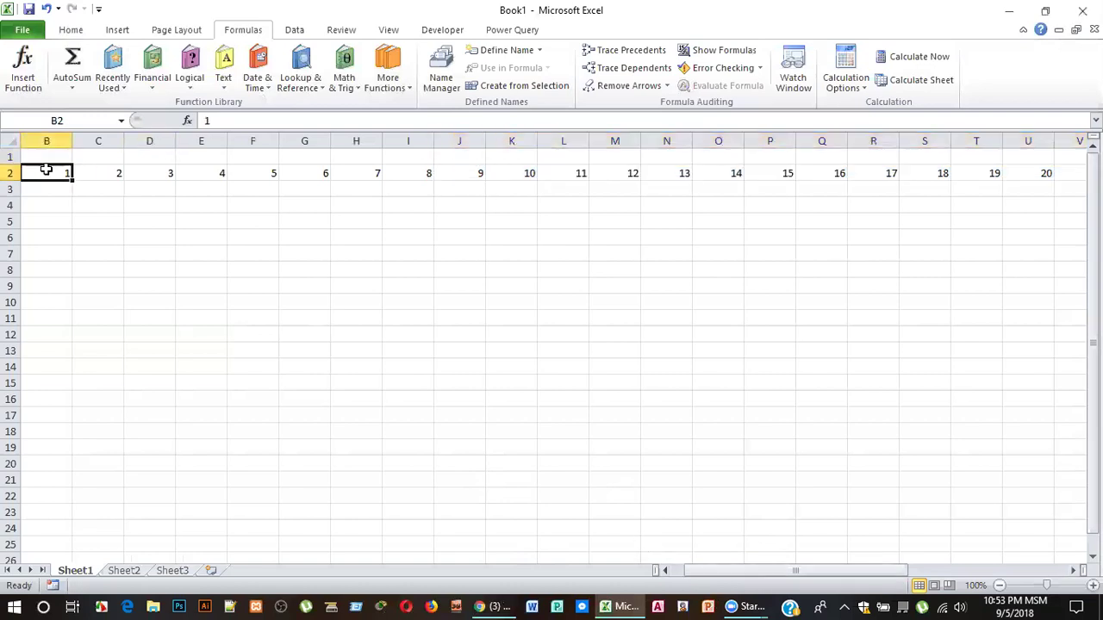
pyautogui.moveTo(72, 146); pyautogui.dragTo(38, 144)
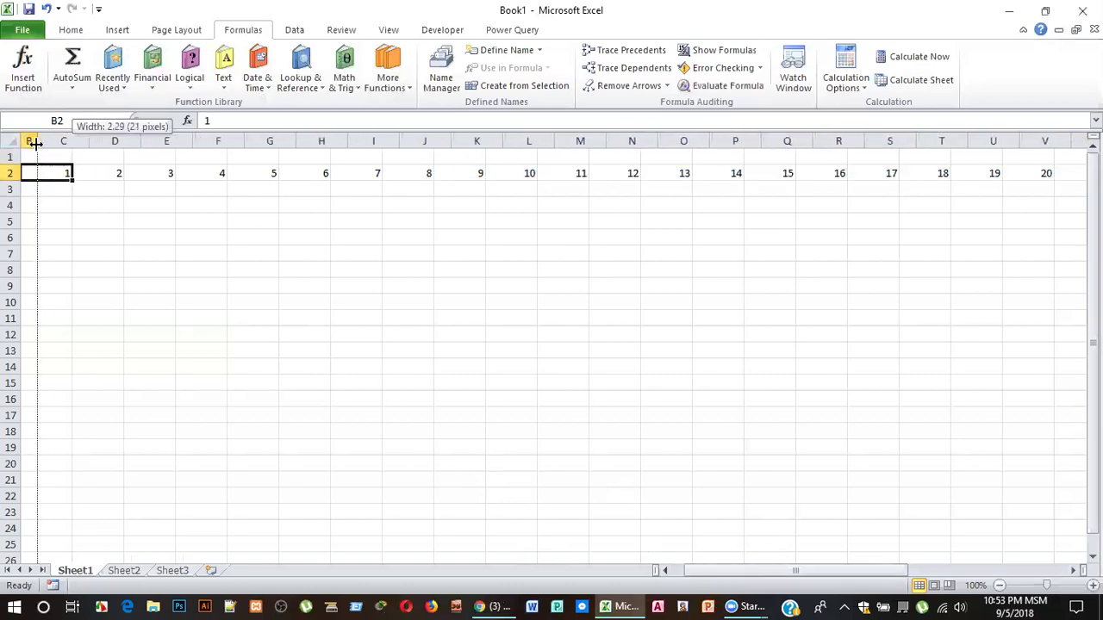
pyautogui.click(72, 142)
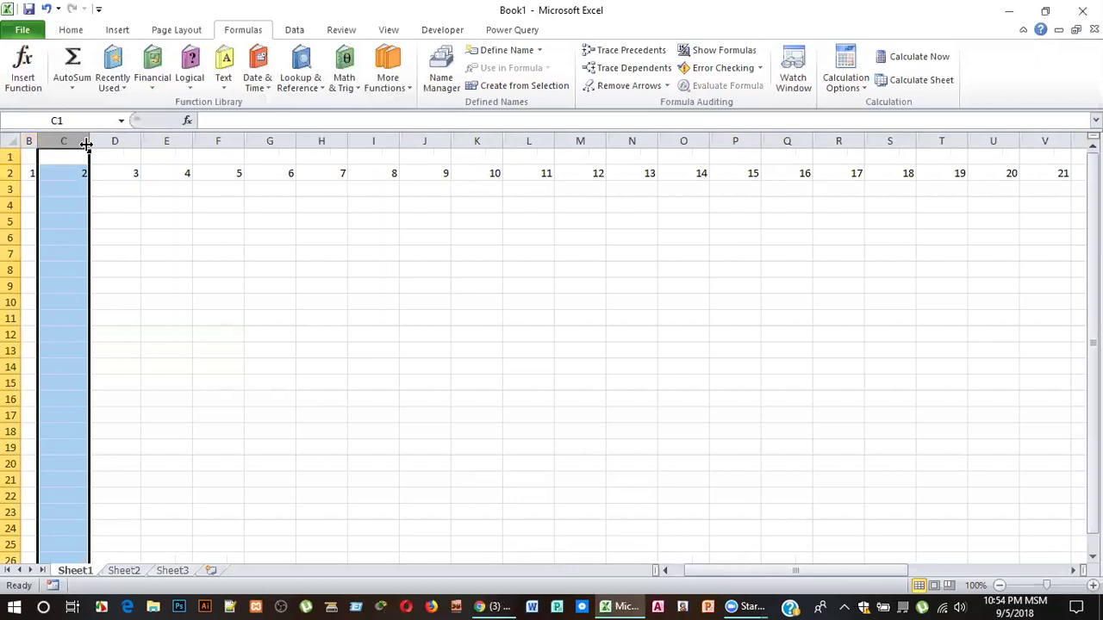
pyautogui.moveTo(87, 141)
pyautogui.mouseDown()
pyautogui.moveTo(60, 141)
pyautogui.moveTo(152, 144)
pyautogui.mouseUp()
pyautogui.click(86, 140)
pyautogui.click(112, 141)
pyautogui.click(142, 153)
pyautogui.click(155, 141)
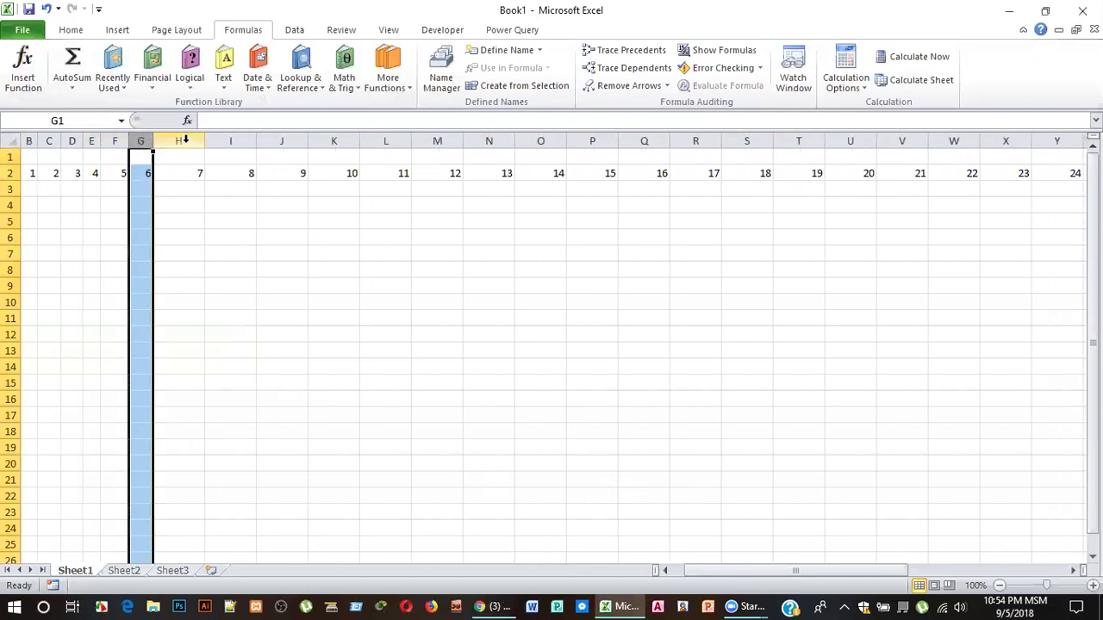
pyautogui.click(183, 142)
pyautogui.moveTo(200, 143)
pyautogui.mouseDown()
pyautogui.moveTo(176, 143)
pyautogui.moveTo(974, 144)
pyautogui.moveTo(957, 143)
pyautogui.mouseUp()
pyautogui.click(212, 141)
pyautogui.click(217, 141)
pyautogui.click(246, 141)
pyautogui.click(256, 141)
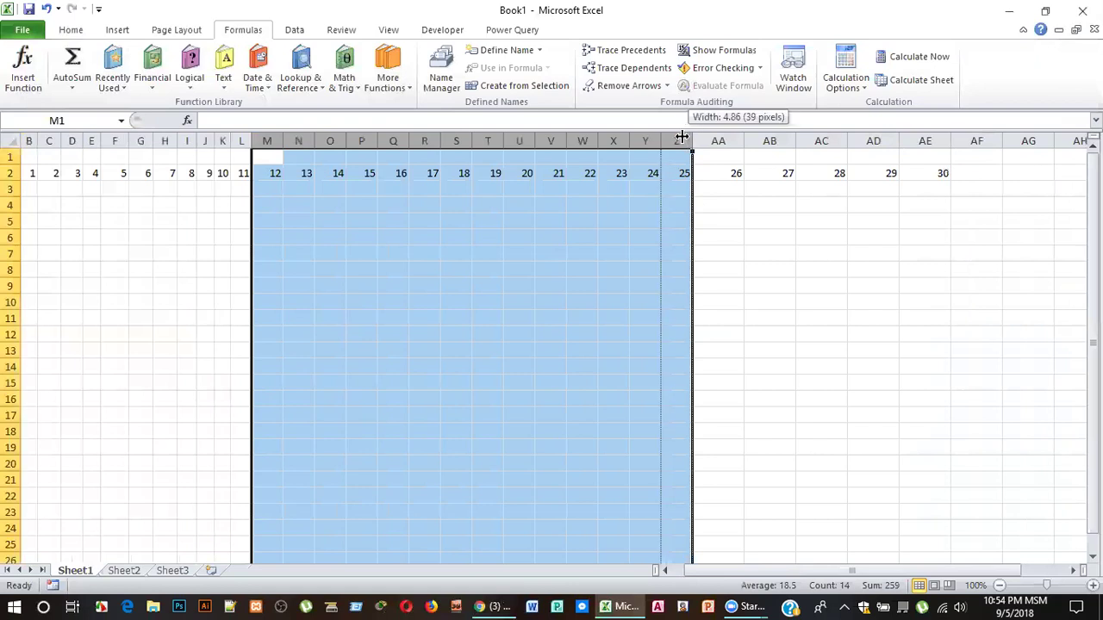
# Narrow columns M through AE in groups, undoing a resize that hid Z–AE.
pyautogui.moveTo(687, 138); pyautogui.dragTo(679, 137)
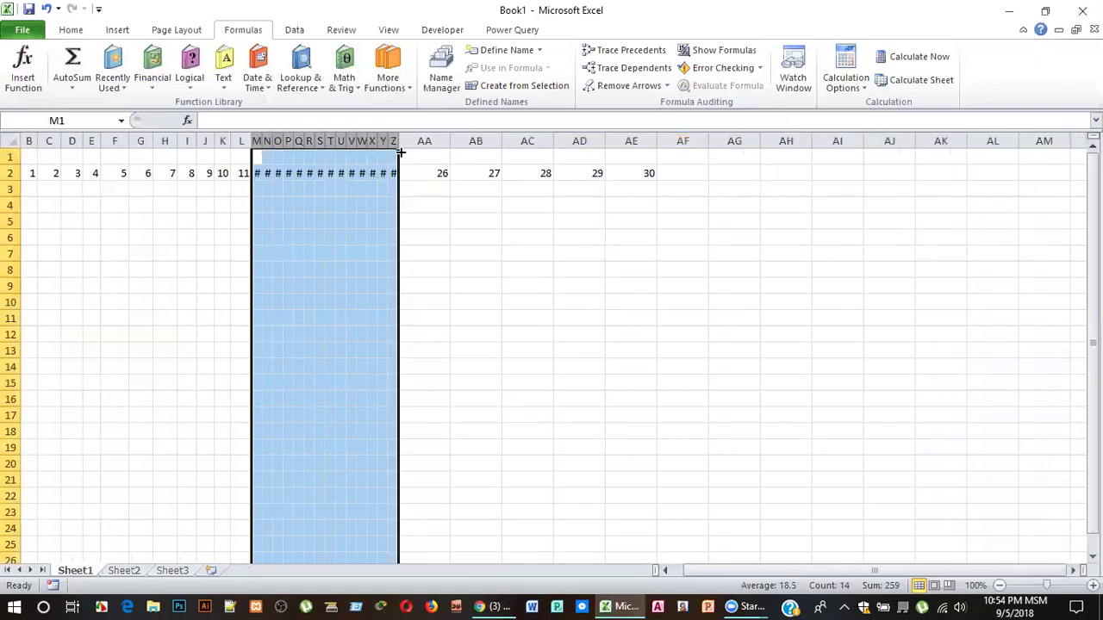
pyautogui.moveTo(398, 141); pyautogui.dragTo(409, 138)
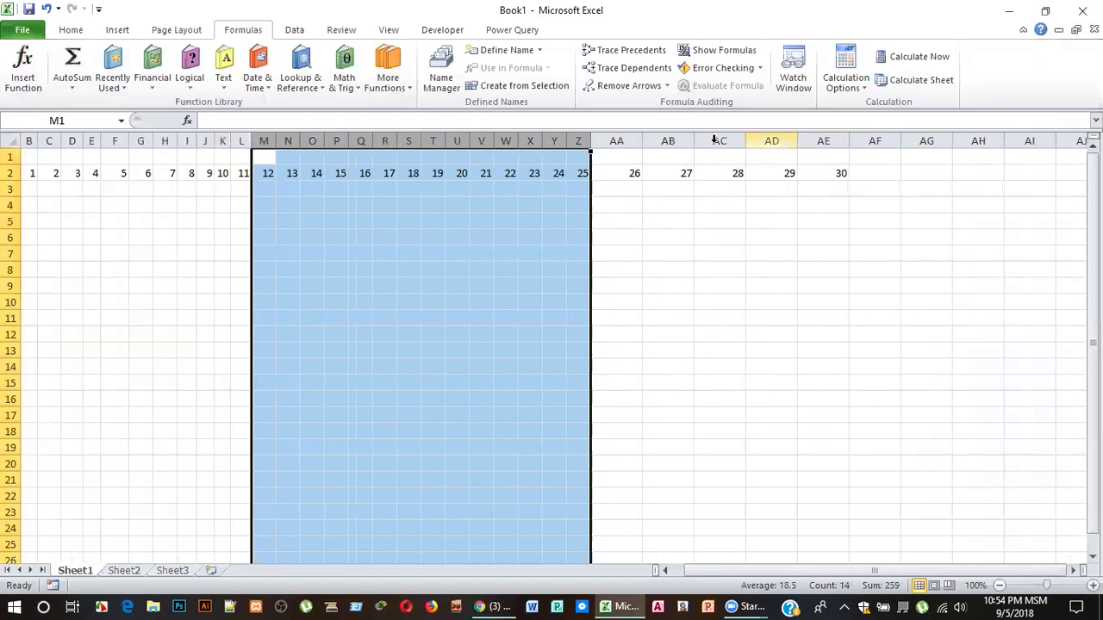
pyautogui.click(582, 141)
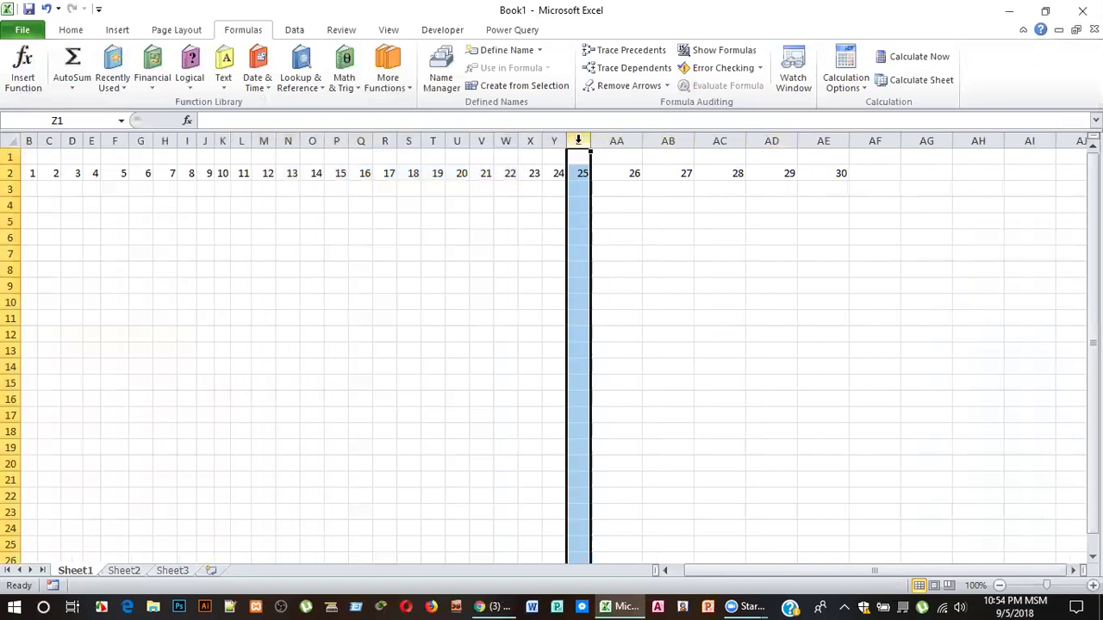
pyautogui.moveTo(581, 140)
pyautogui.mouseDown()
pyautogui.moveTo(850, 143)
pyautogui.moveTo(786, 142)
pyautogui.mouseUp()
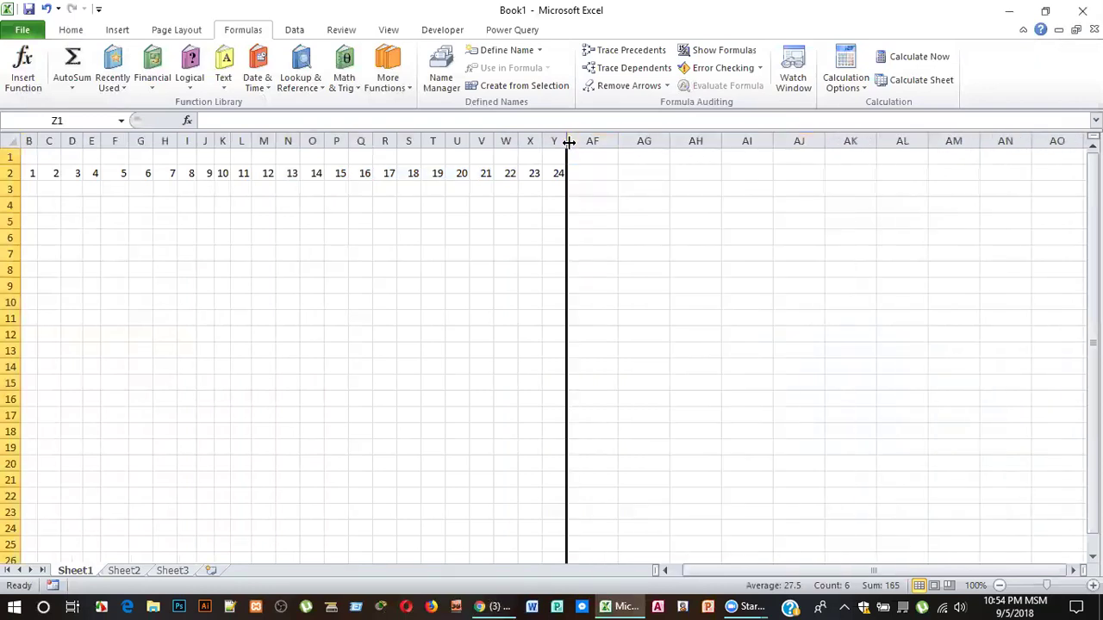
pyautogui.hotkey('ctrl', 'z')
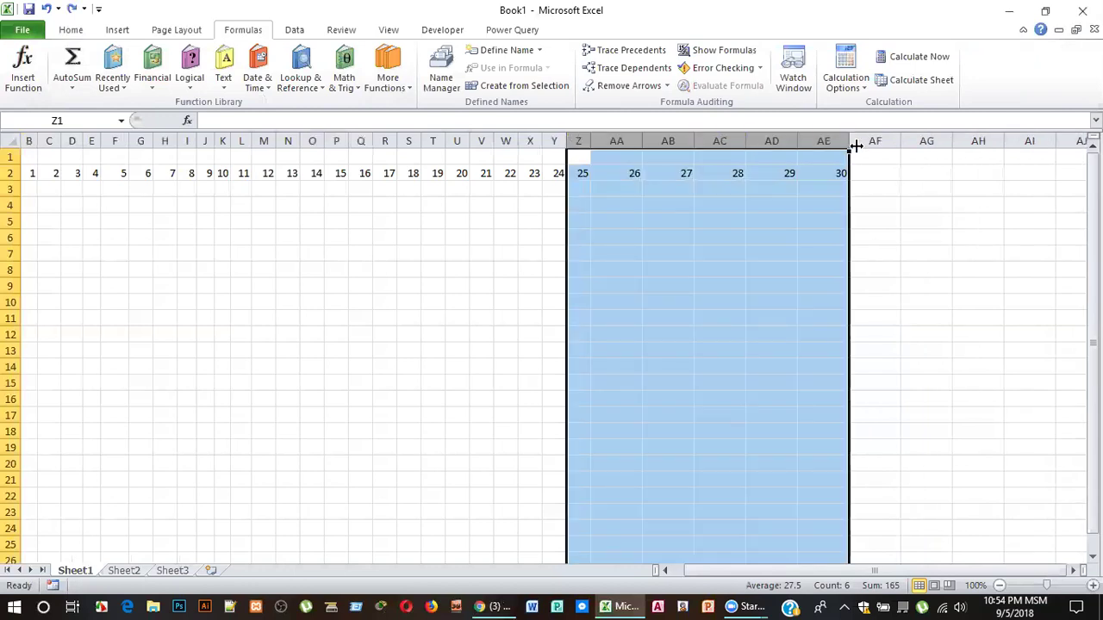
pyautogui.moveTo(848, 142); pyautogui.dragTo(815, 142)
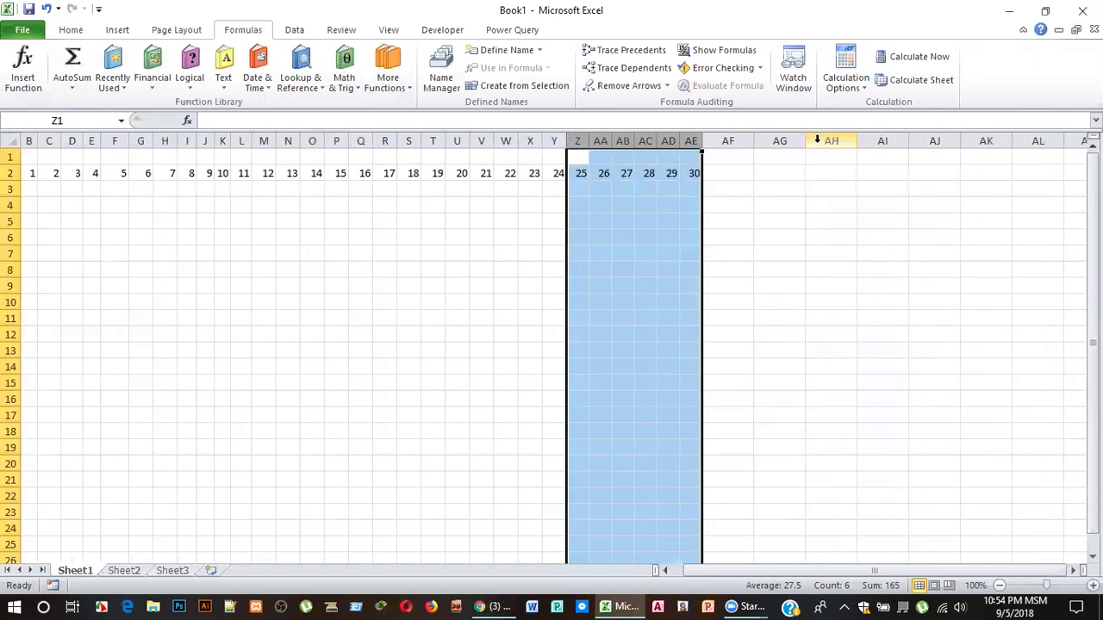
pyautogui.click(717, 190)
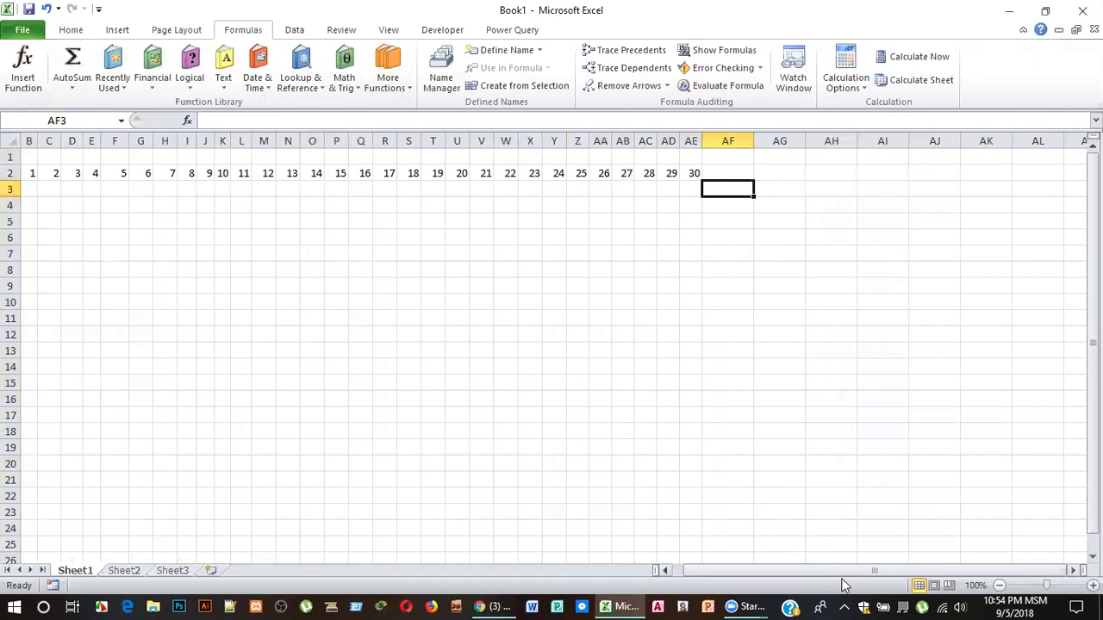
pyautogui.moveTo(843, 573); pyautogui.dragTo(799, 568)
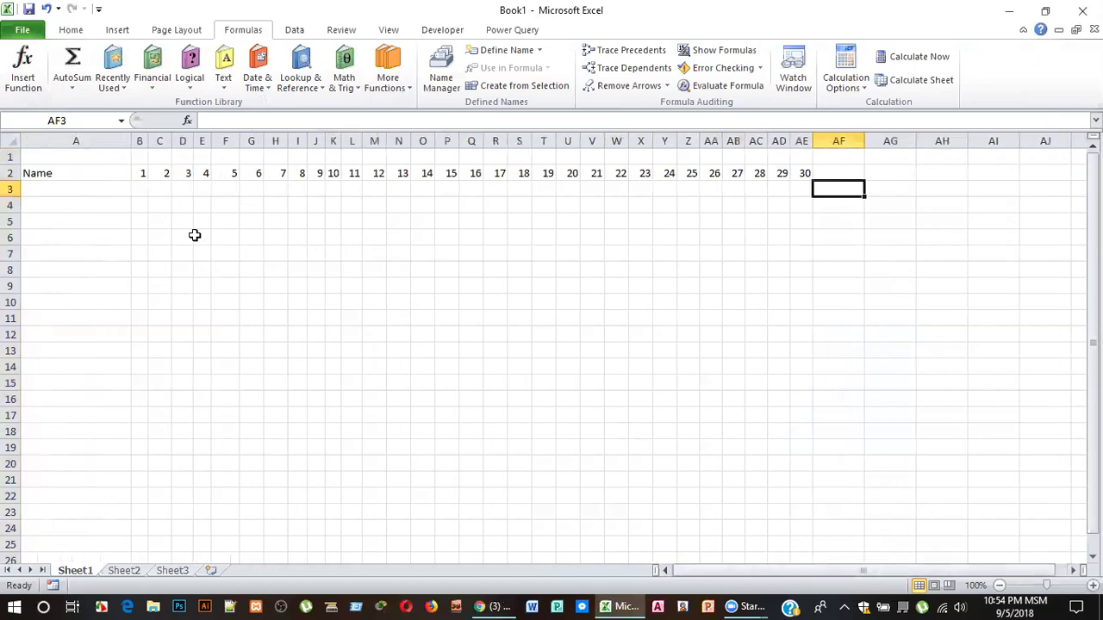
# Enter the first employee's full name in cell A3.
pyautogui.click(98, 189)
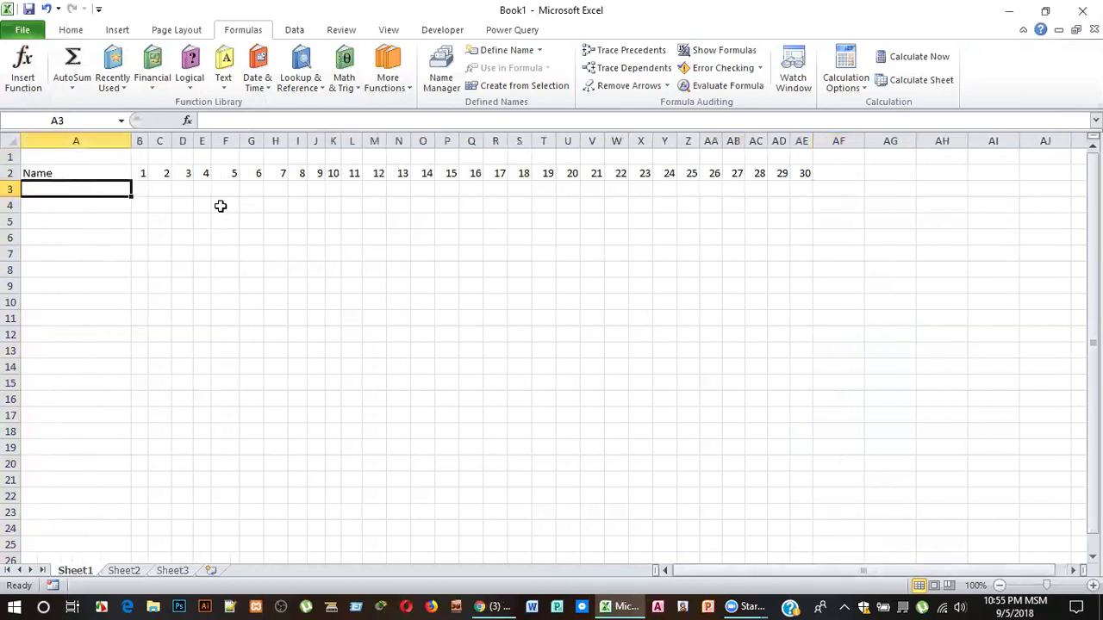
pyautogui.doubleClick(76, 190)
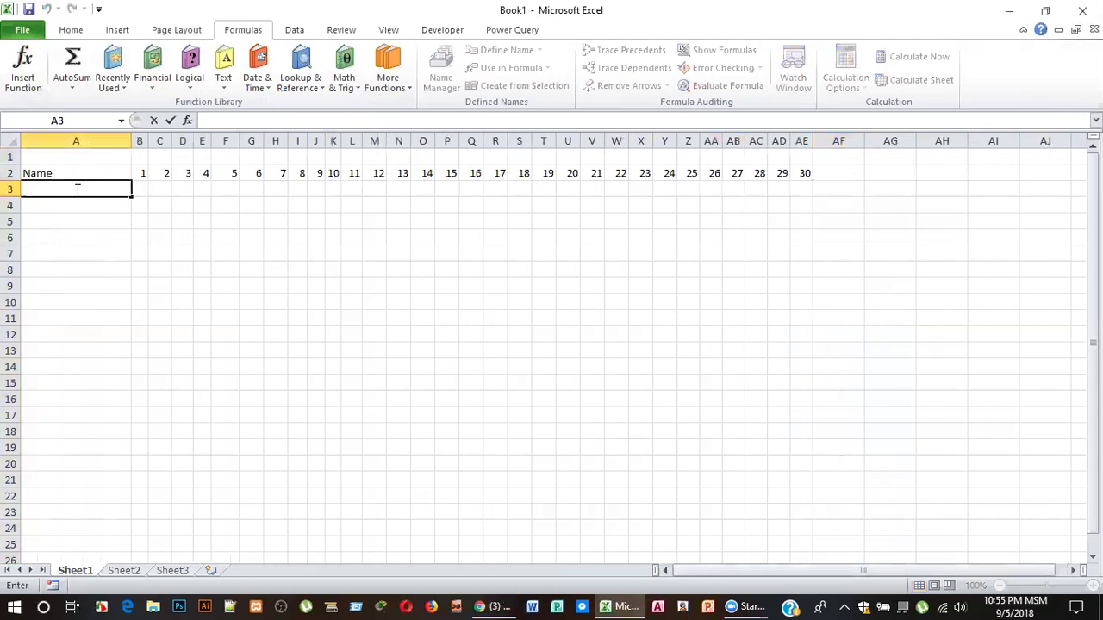
pyautogui.write('Shahin Alam')
pyautogui.click(140, 188)
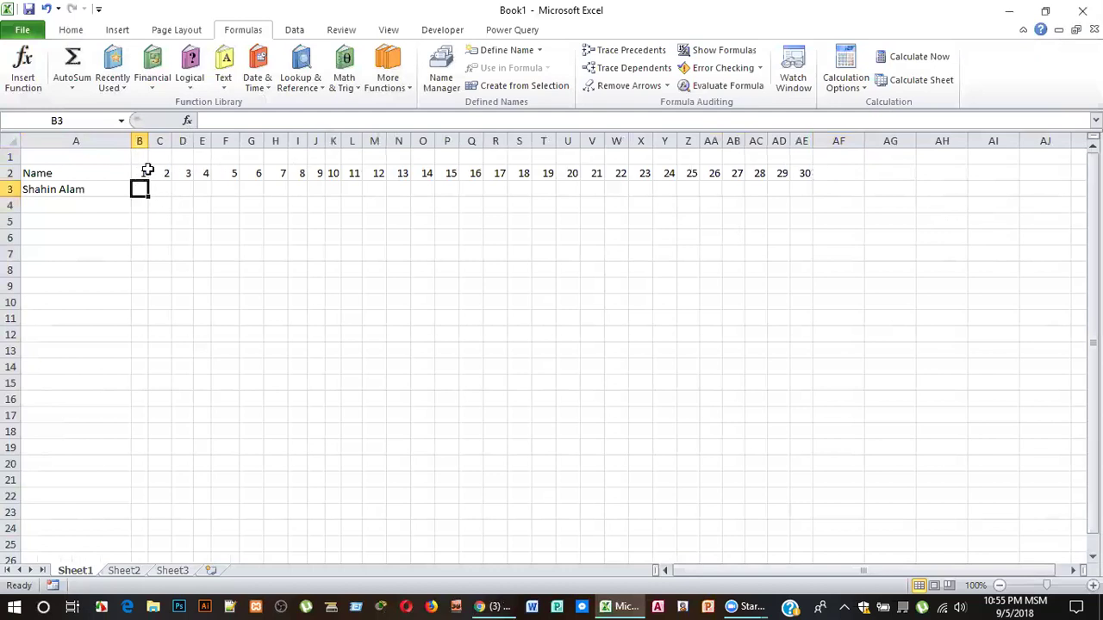
# Start typing the heading 'Total W.d' in cell AF2.
pyautogui.click(840, 156)
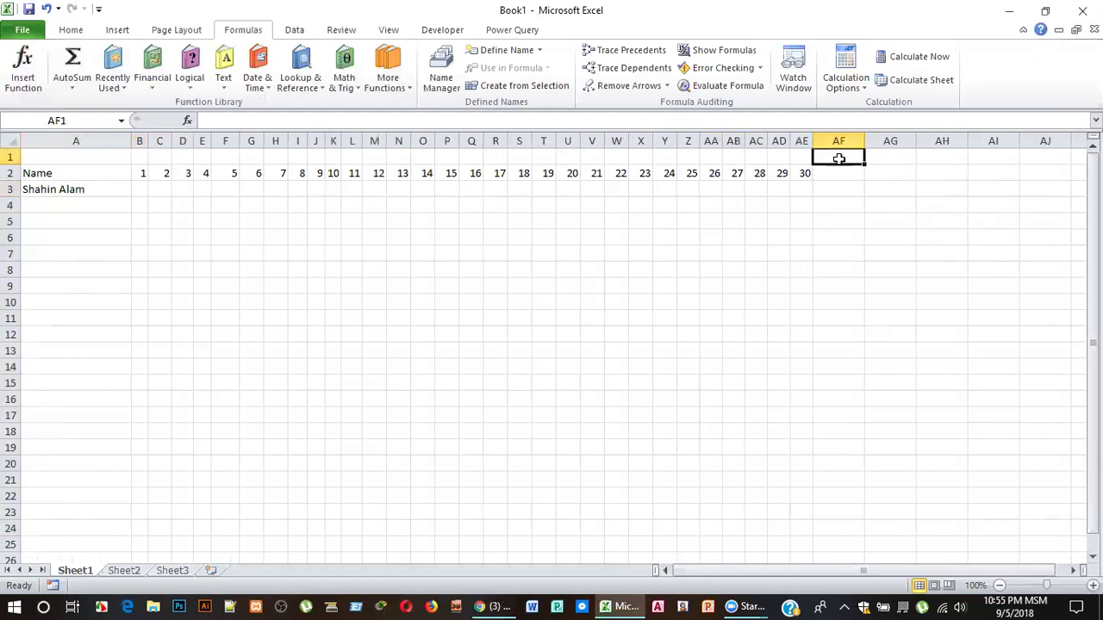
pyautogui.doubleClick(837, 158)
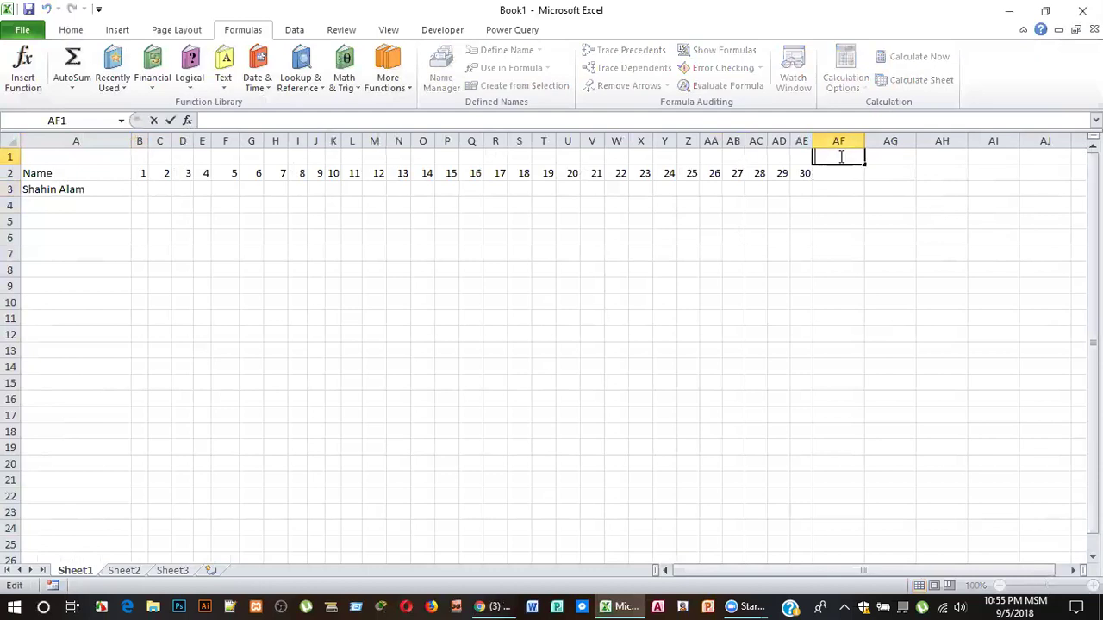
pyautogui.click(839, 175)
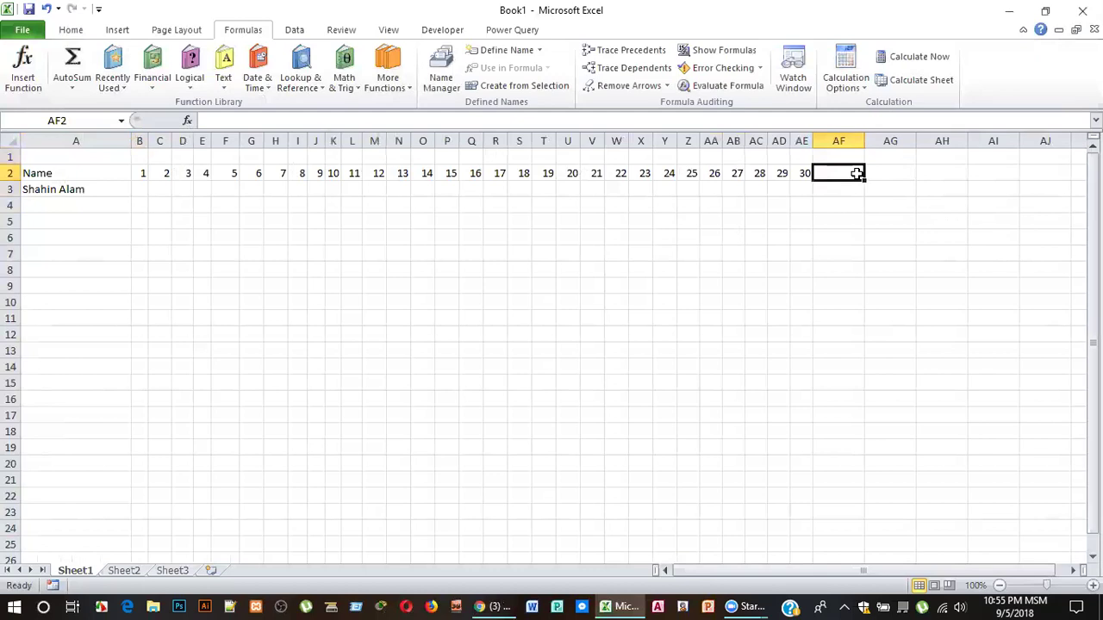
pyautogui.write('Total')
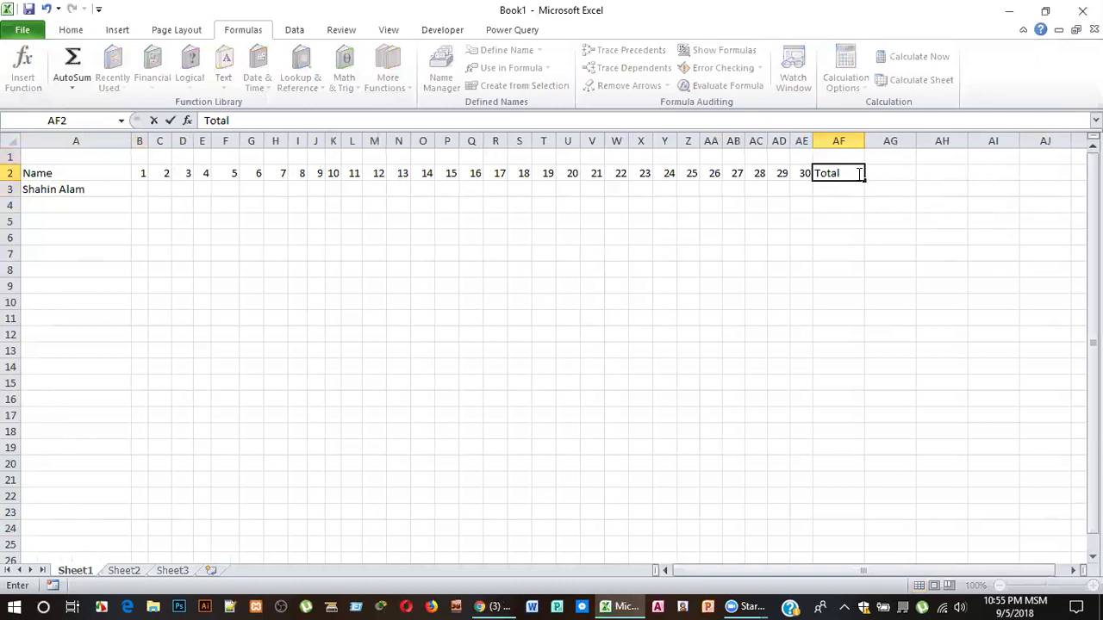
pyautogui.write(' W')
pyautogui.write('.d')
# Correct the AF2 heading to 'Total W.D' and commit it.
pyautogui.press('BackSpace')
pyautogui.write('D')
pyautogui.click(843, 187)
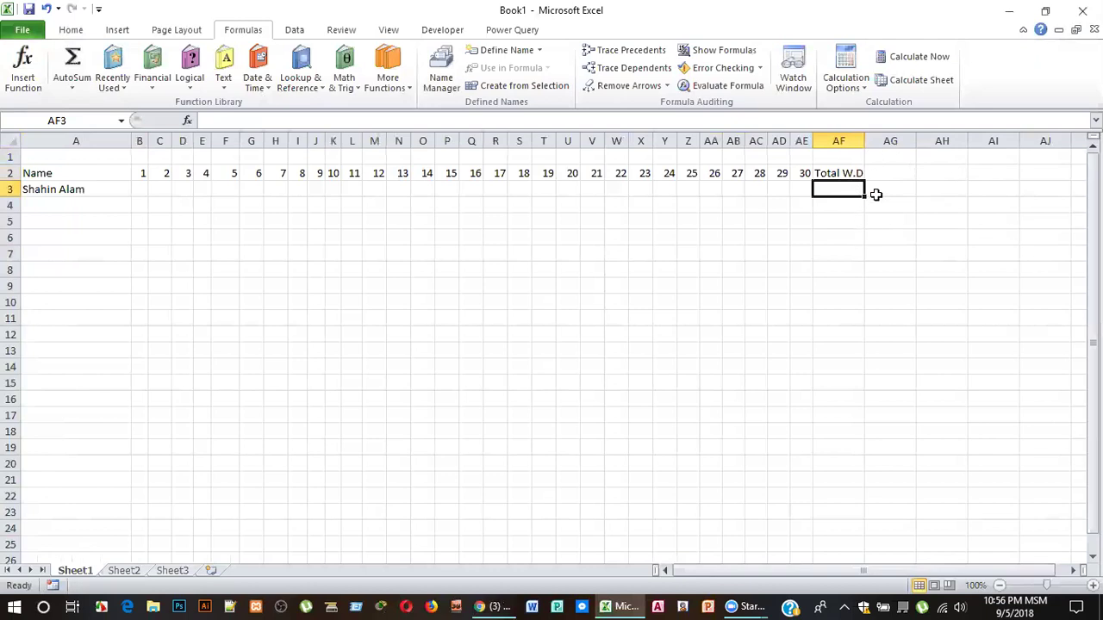
# Type Salary in AG2, then delete it so AG2 stays empty.
pyautogui.click(898, 172)
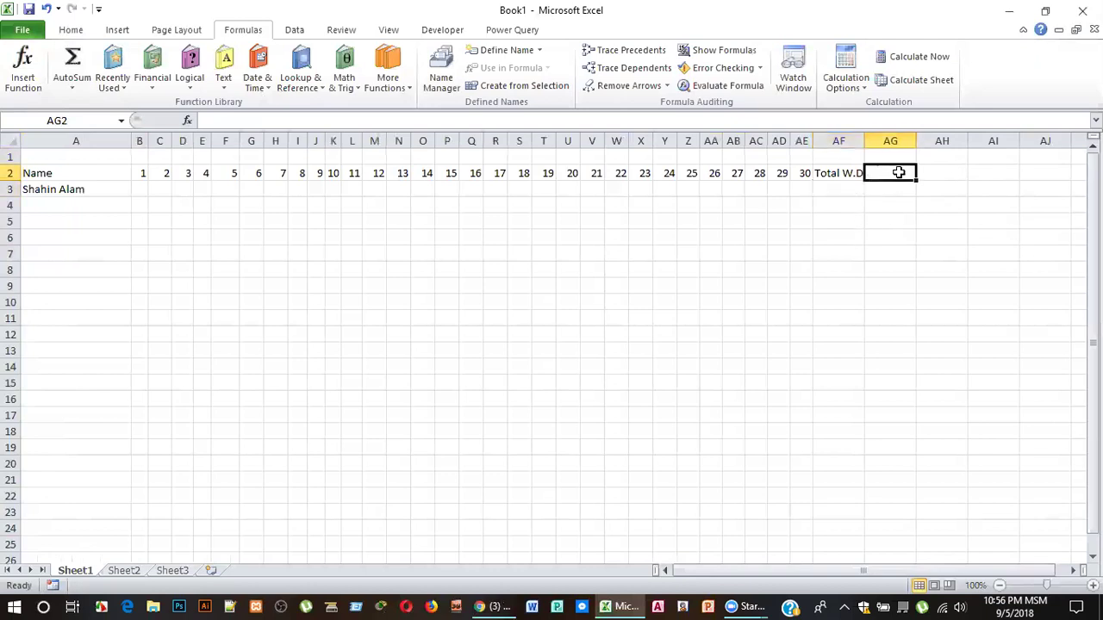
pyautogui.write('Salary')
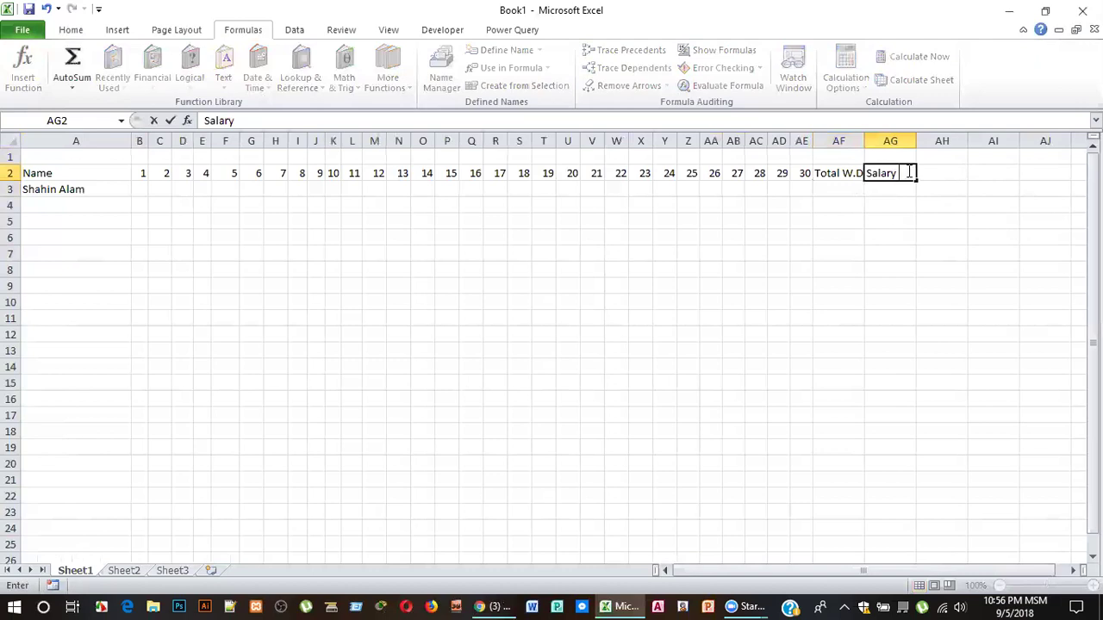
pyautogui.moveTo(909, 172); pyautogui.dragTo(862, 169)
pyautogui.press('BackSpace')
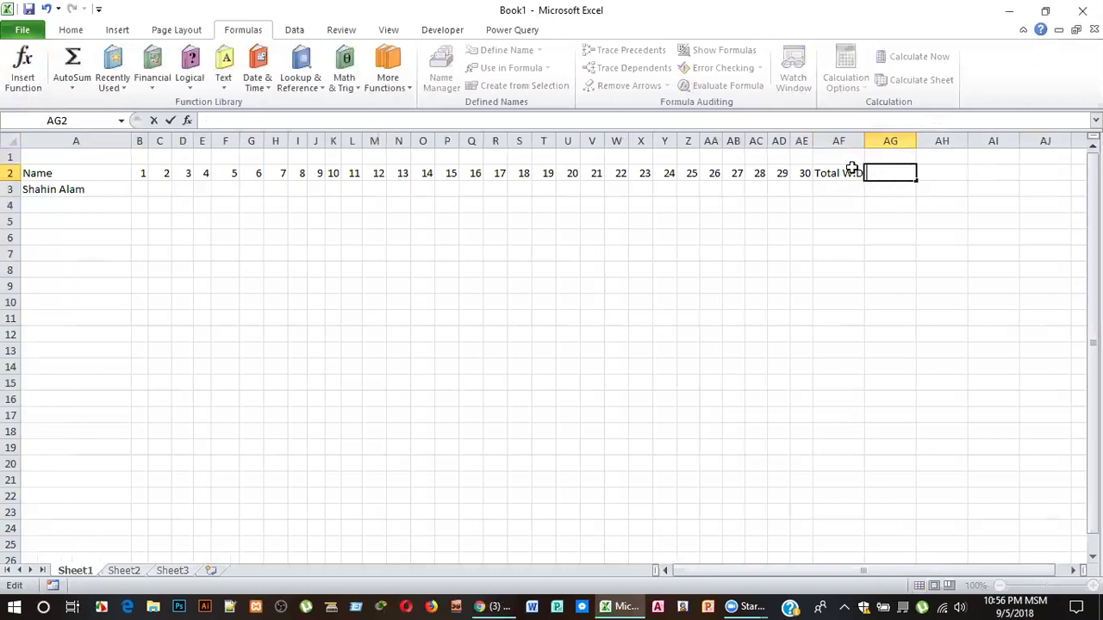
pyautogui.click(851, 169)
pyautogui.click(893, 171)
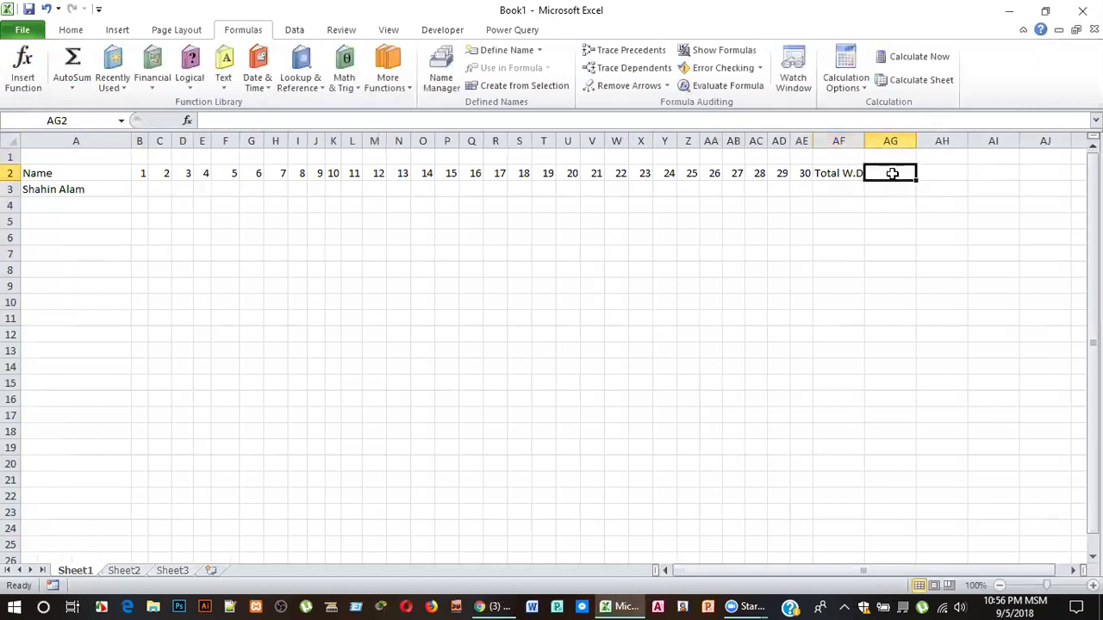
pyautogui.click(839, 173)
pyautogui.press('BackSpace')
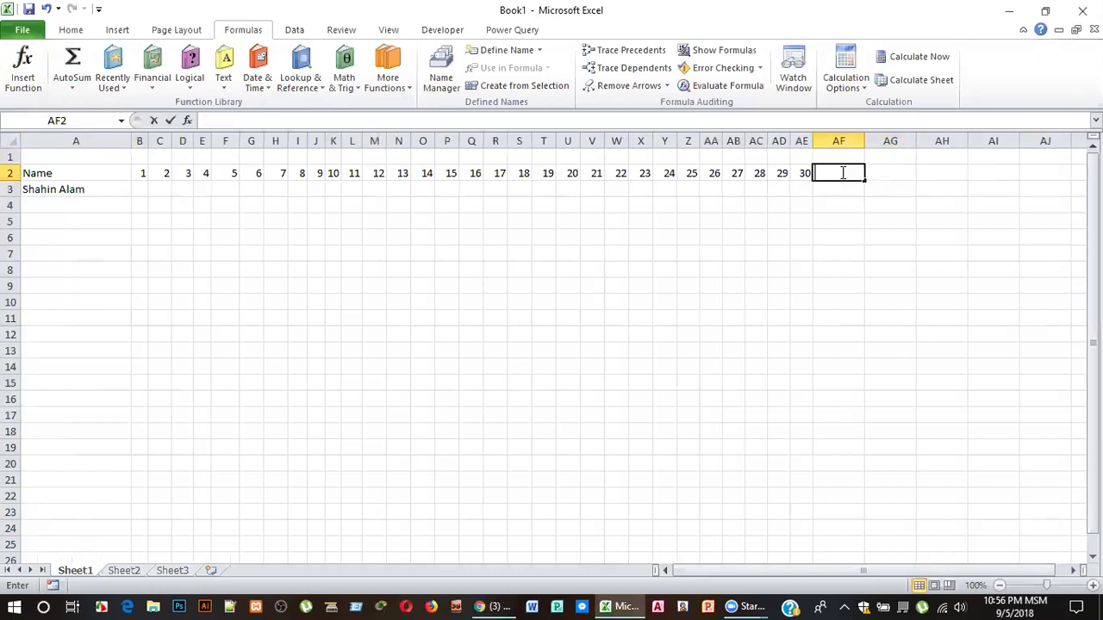
pyautogui.write('Basic')
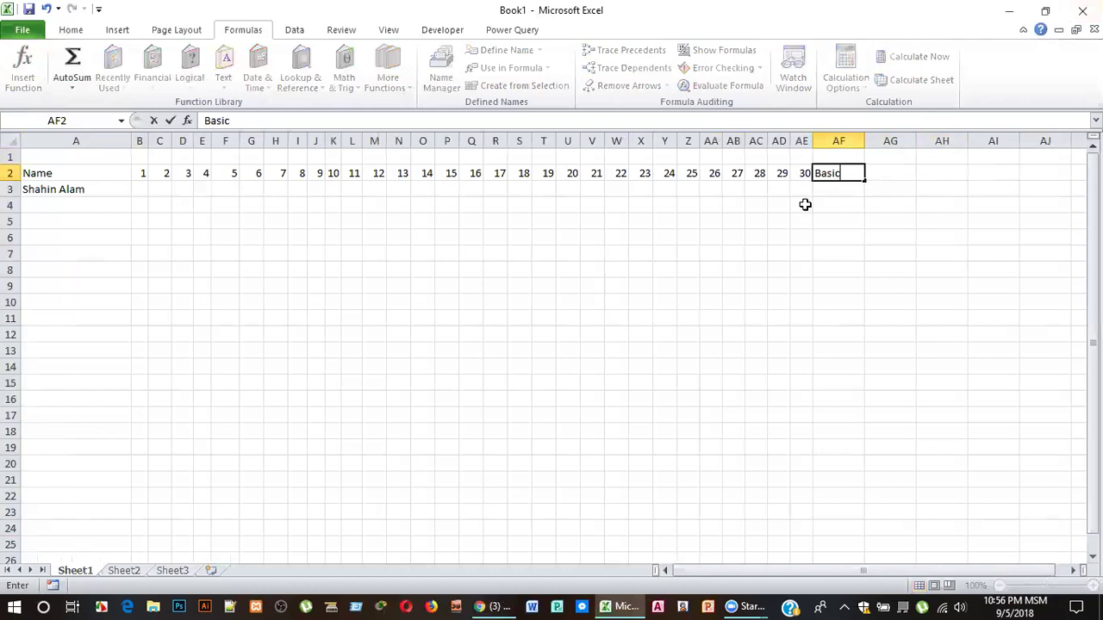
pyautogui.click(899, 172)
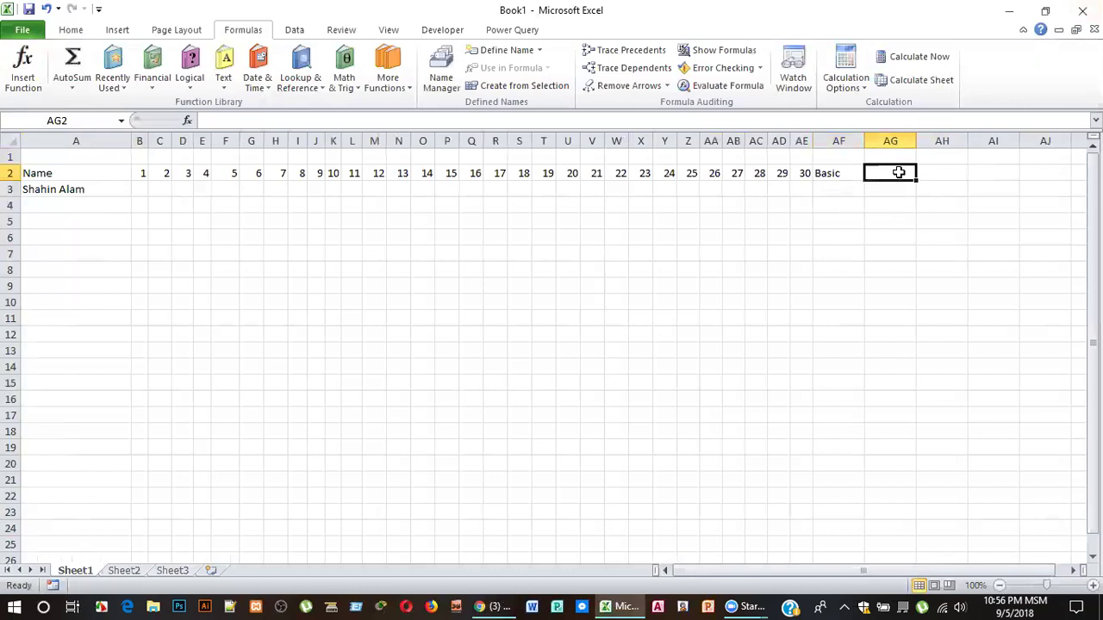
pyautogui.write('W')
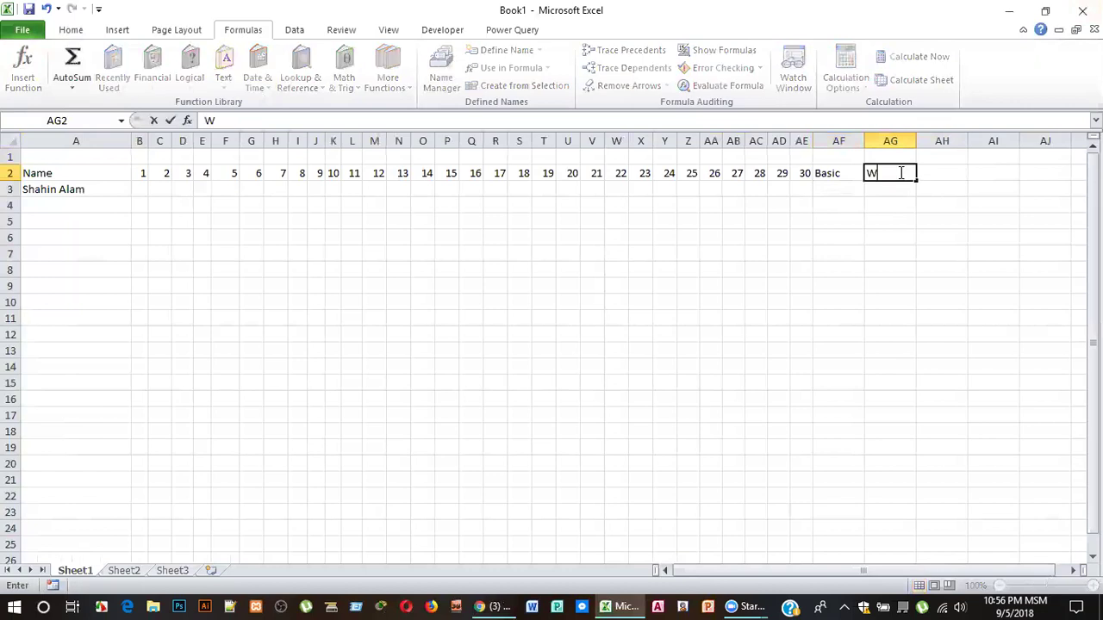
pyautogui.write('>D')
pyautogui.press('BackSpace')
pyautogui.press('BackSpace')
pyautogui.write('>')
pyautogui.press('BackSpace')
pyautogui.write('.D')
pyautogui.write('15')
pyautogui.write('%')
pyautogui.click(950, 172)
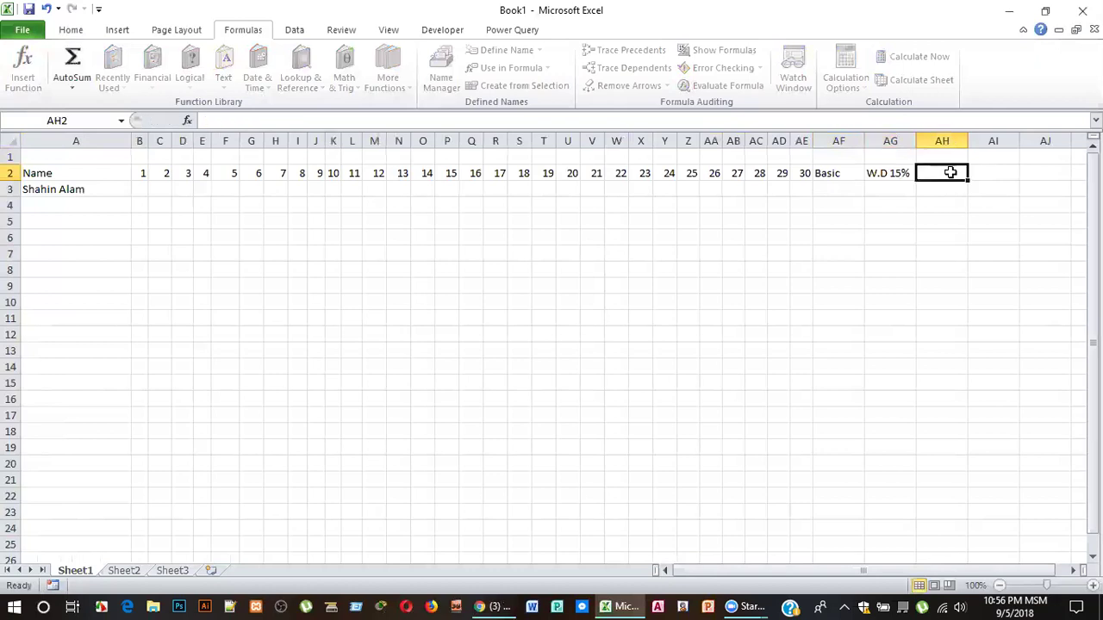
pyautogui.write('Total')
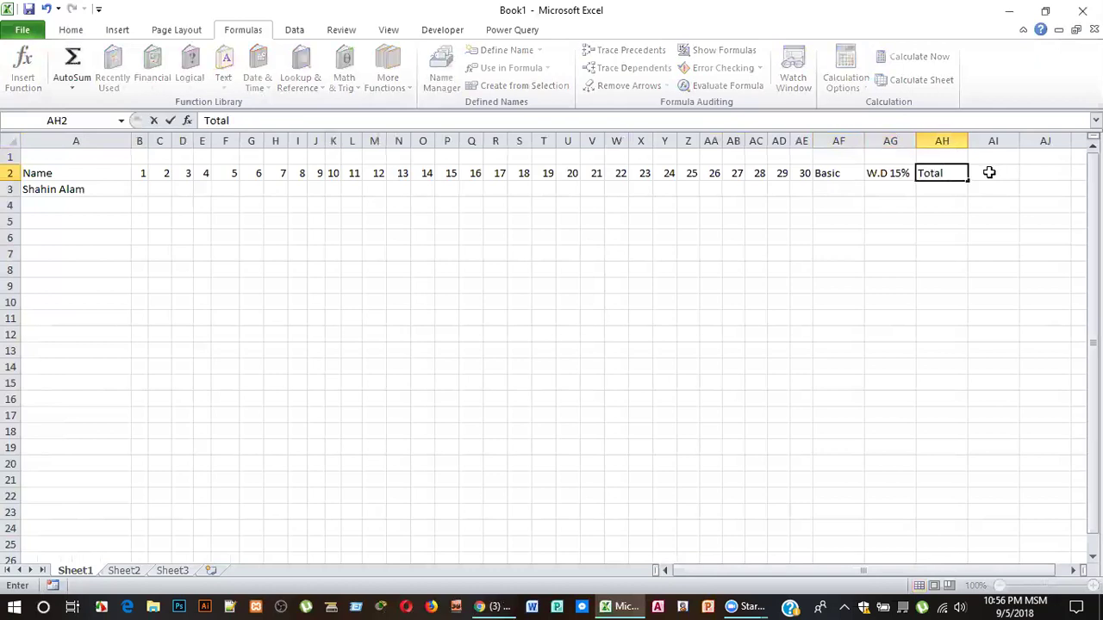
pyautogui.click(992, 172)
pyautogui.click(955, 193)
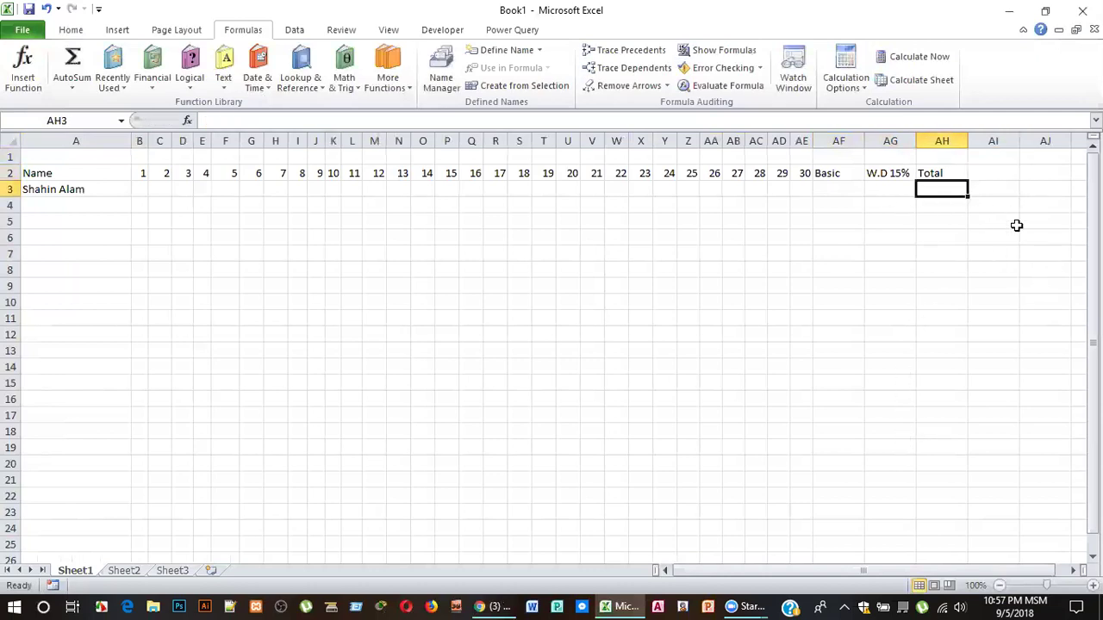
pyautogui.click(990, 173)
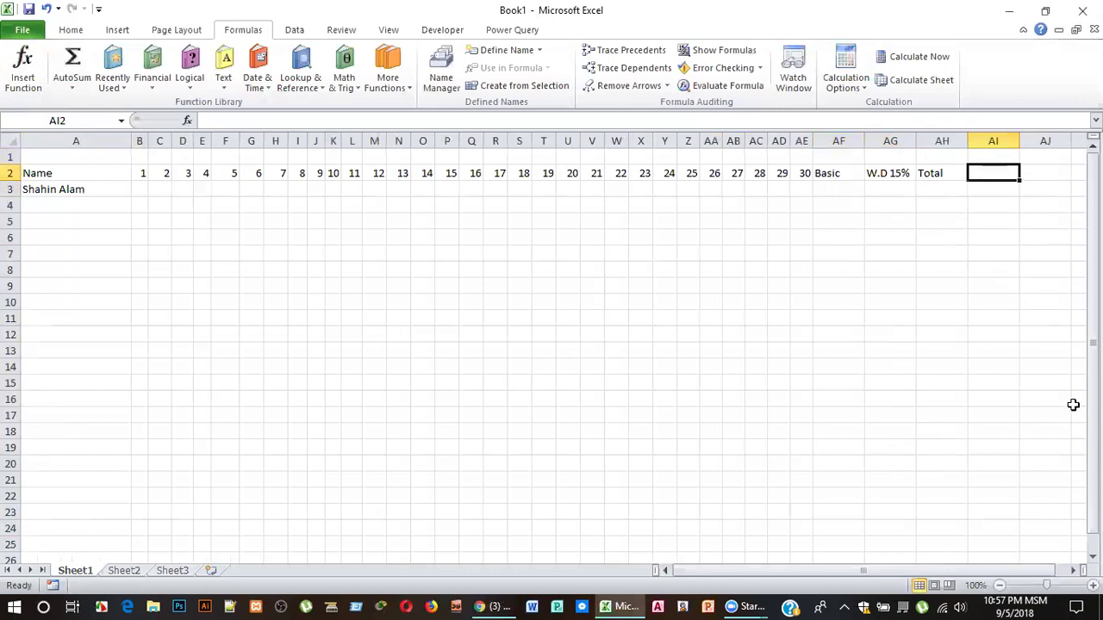
pyautogui.click(141, 189)
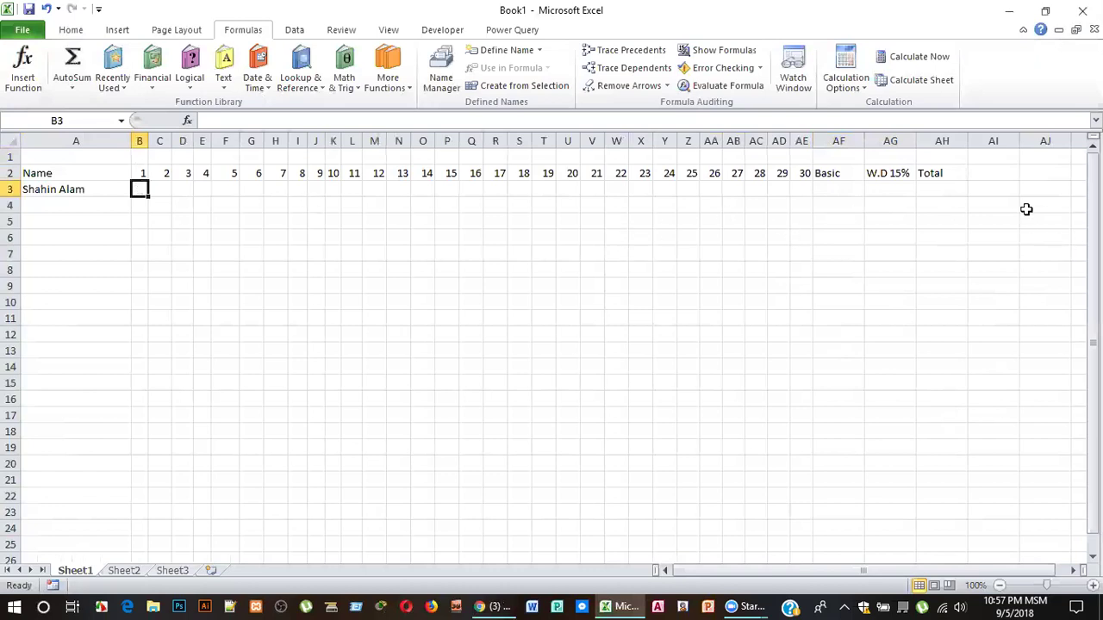
# Enter the attendance codes a and p in AJ2 and AJ3, then select B3.
pyautogui.click(1044, 172)
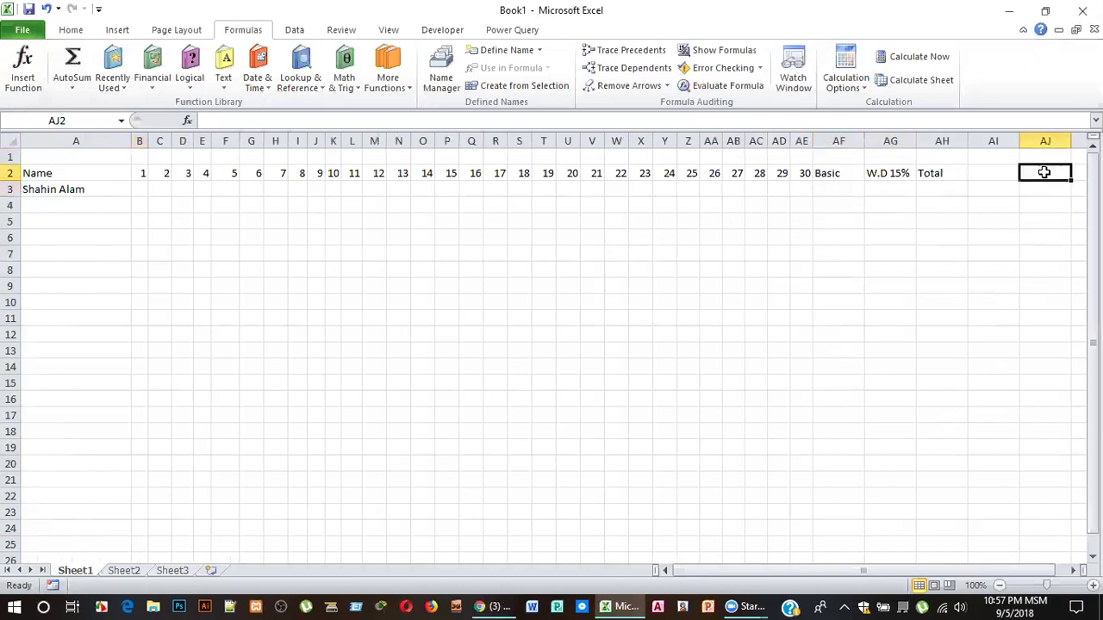
pyautogui.write('a')
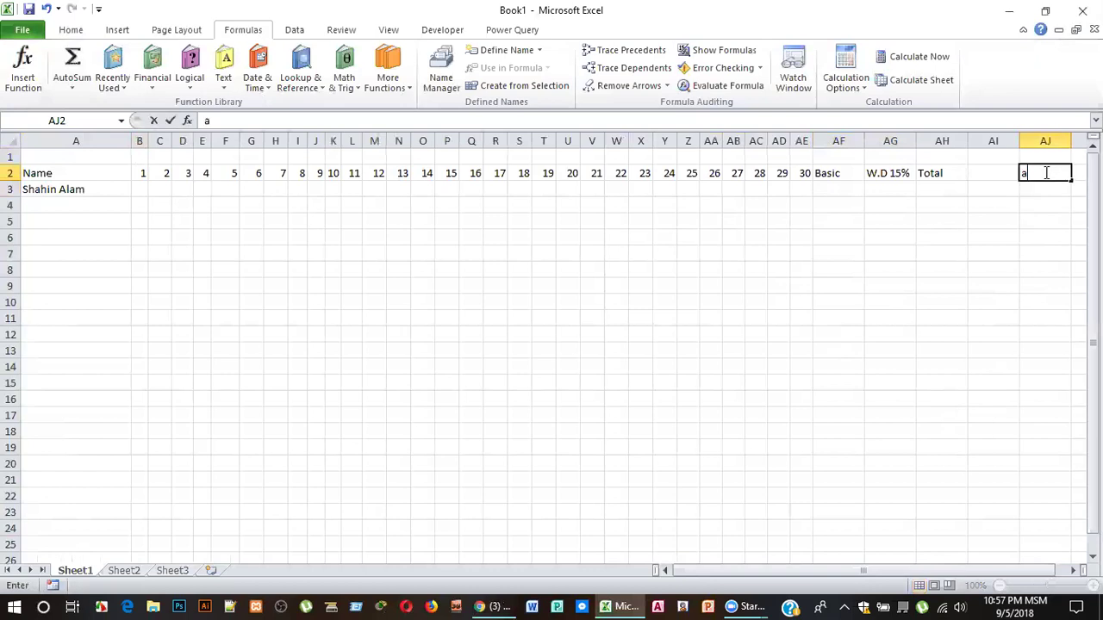
pyautogui.press('Return')
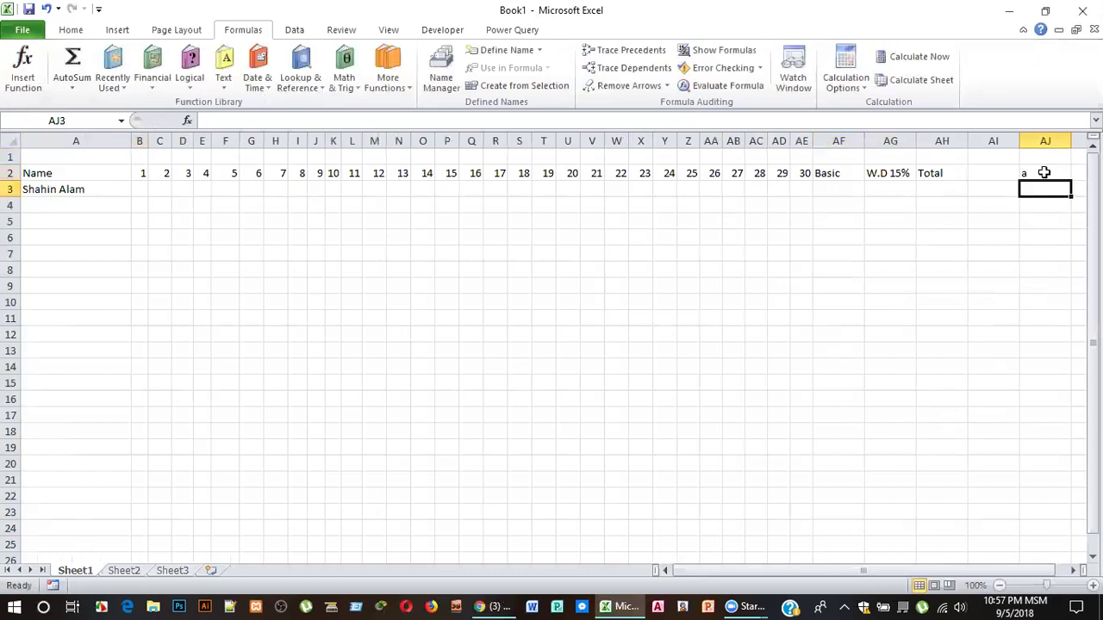
pyautogui.write('p')
pyautogui.click(1039, 173)
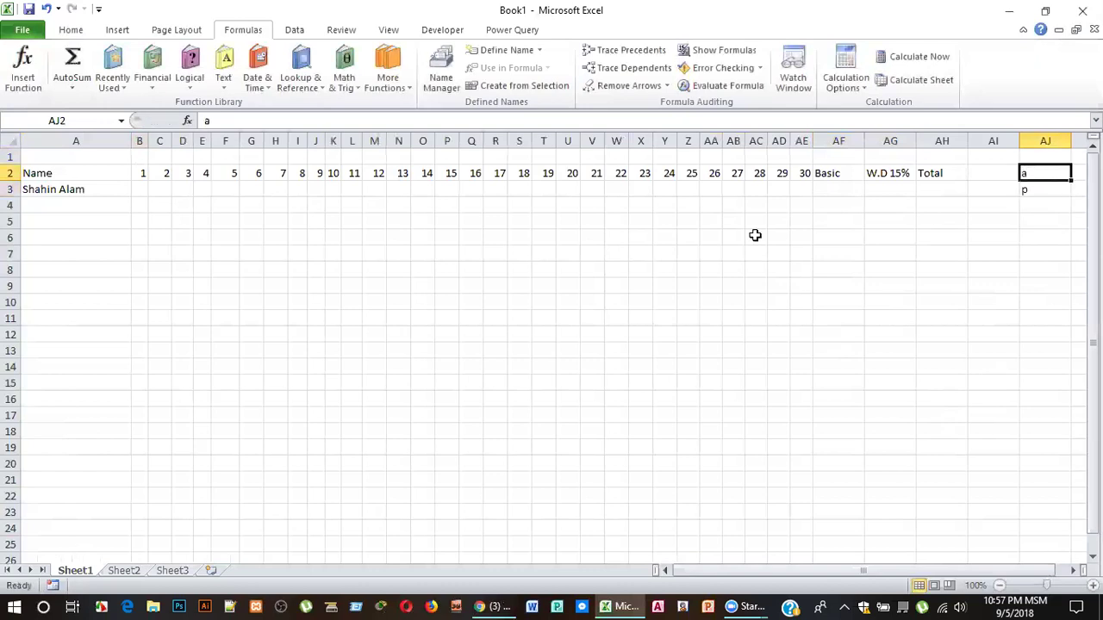
pyautogui.click(139, 189)
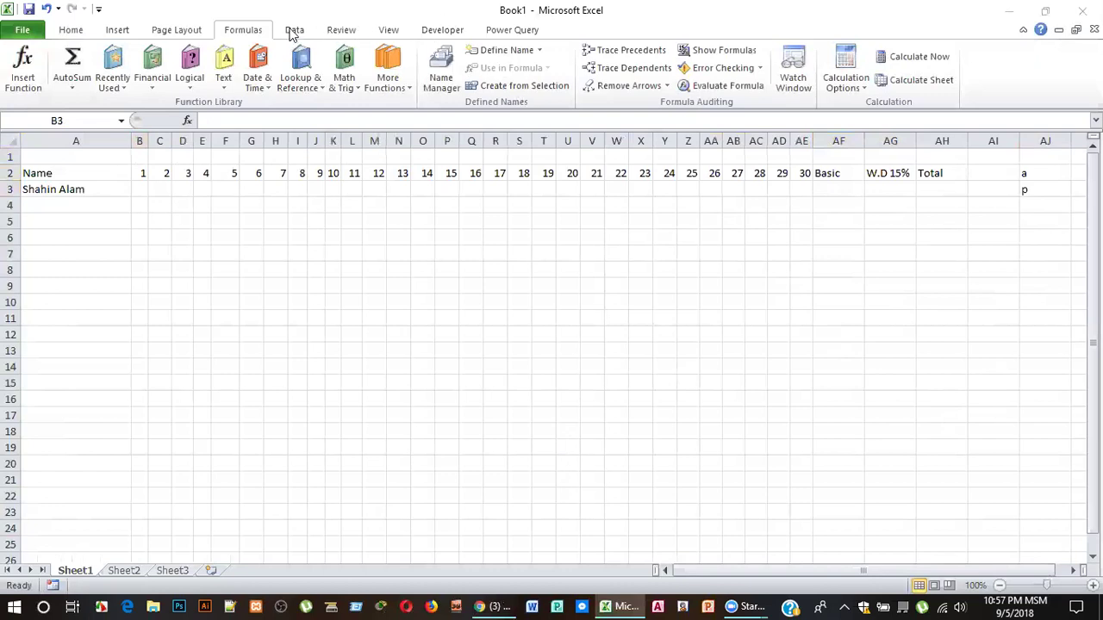
# Give B3 List data validation with source $AJ$2:$AJ$3 for an a/p dropdown.
pyautogui.click(138, 188)
pyautogui.click(296, 30)
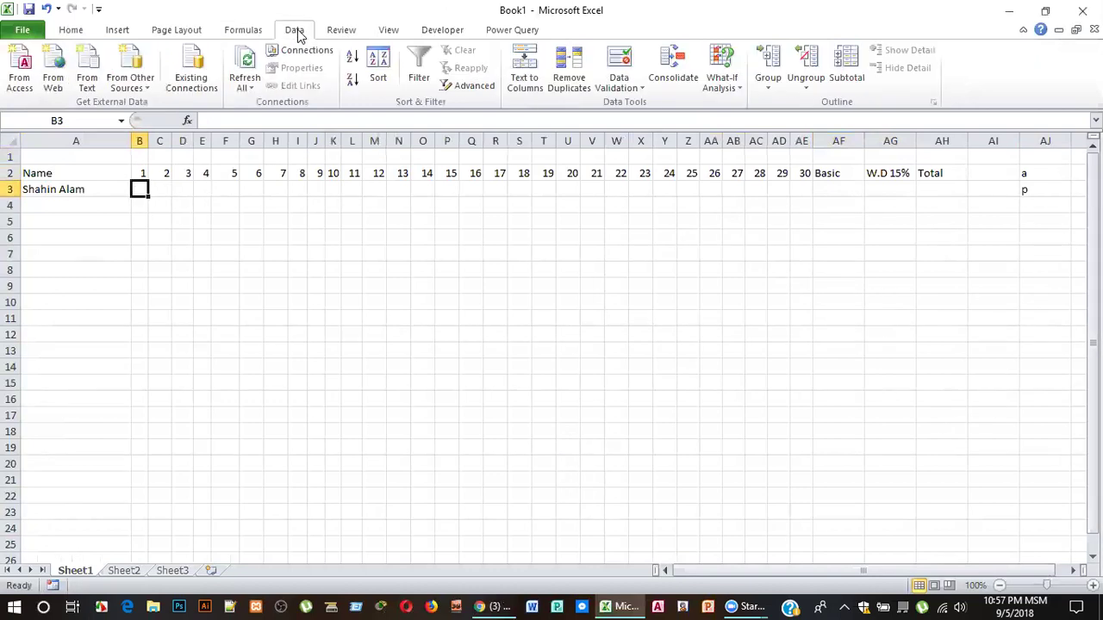
pyautogui.click(618, 64)
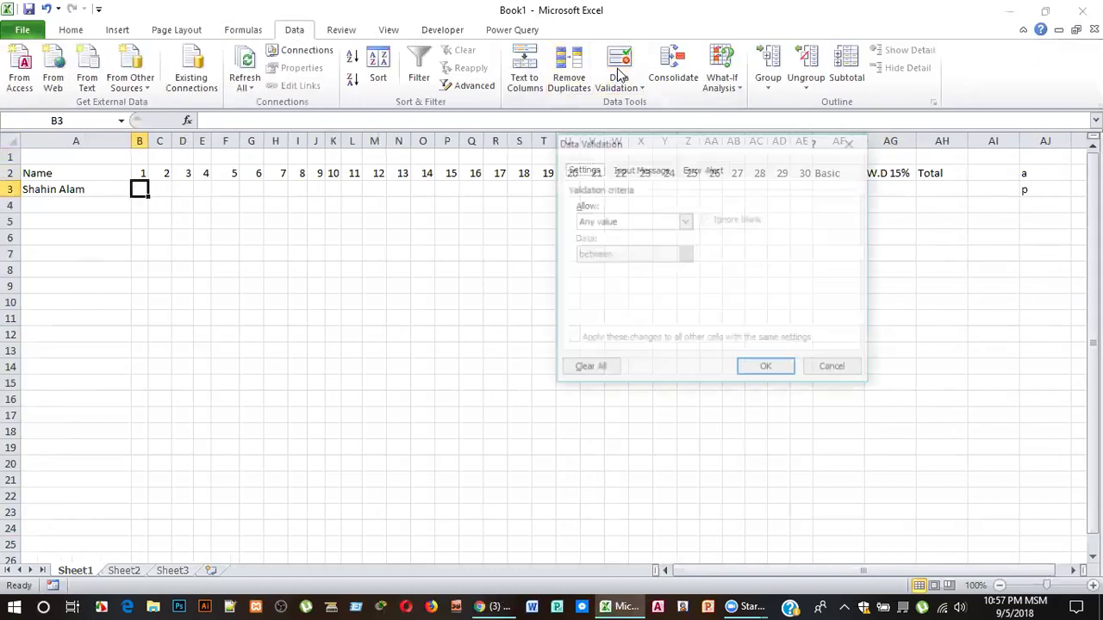
pyautogui.click(686, 222)
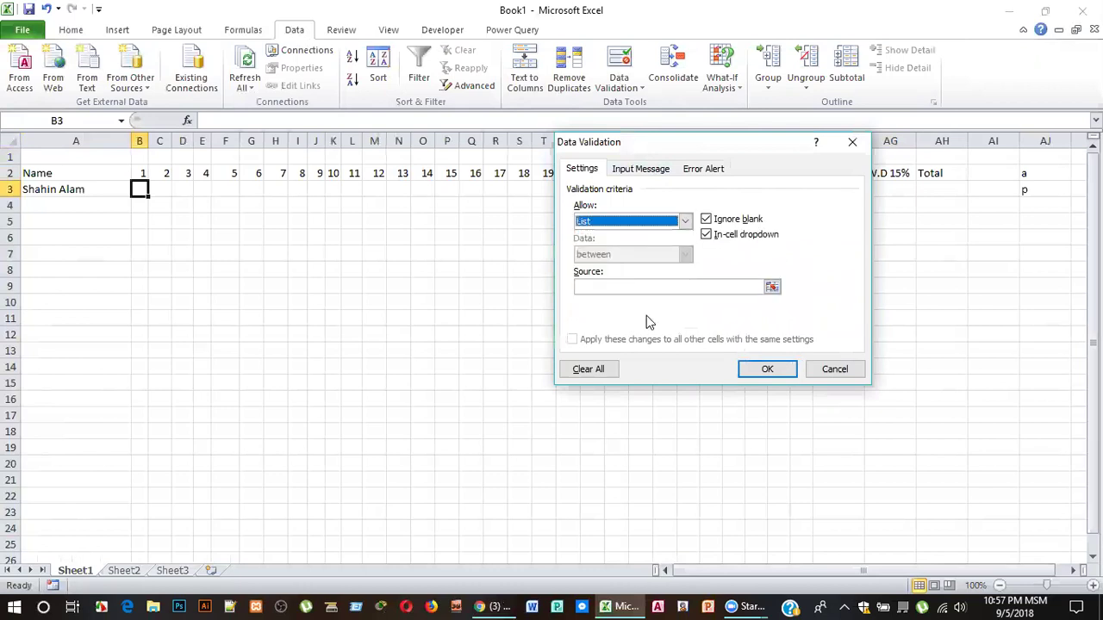
pyautogui.click(772, 288)
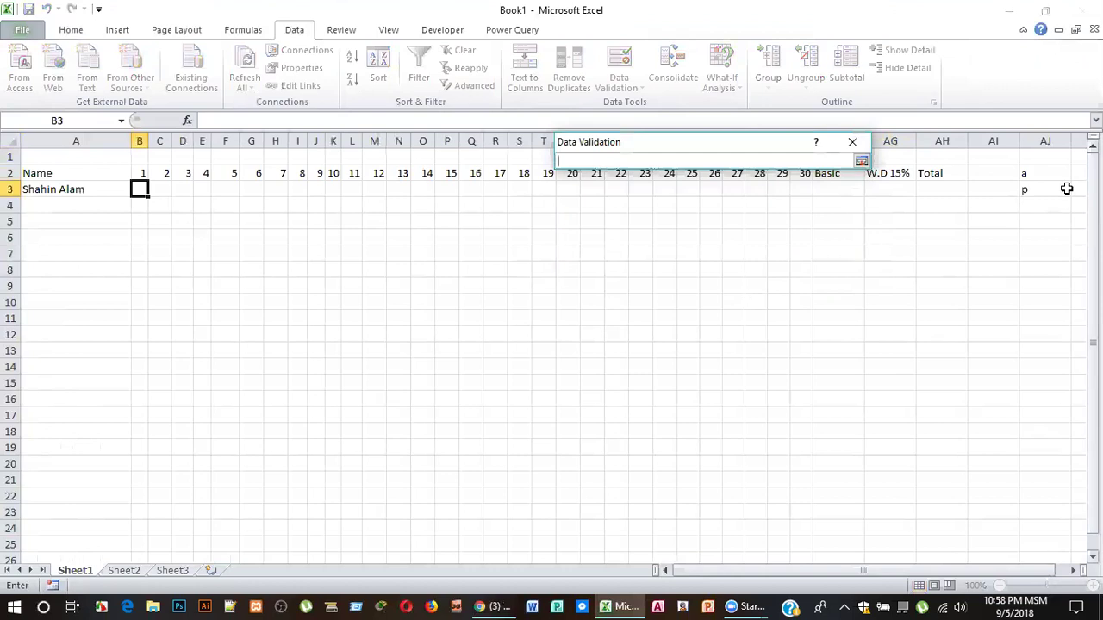
pyautogui.moveTo(1037, 170); pyautogui.dragTo(1032, 185)
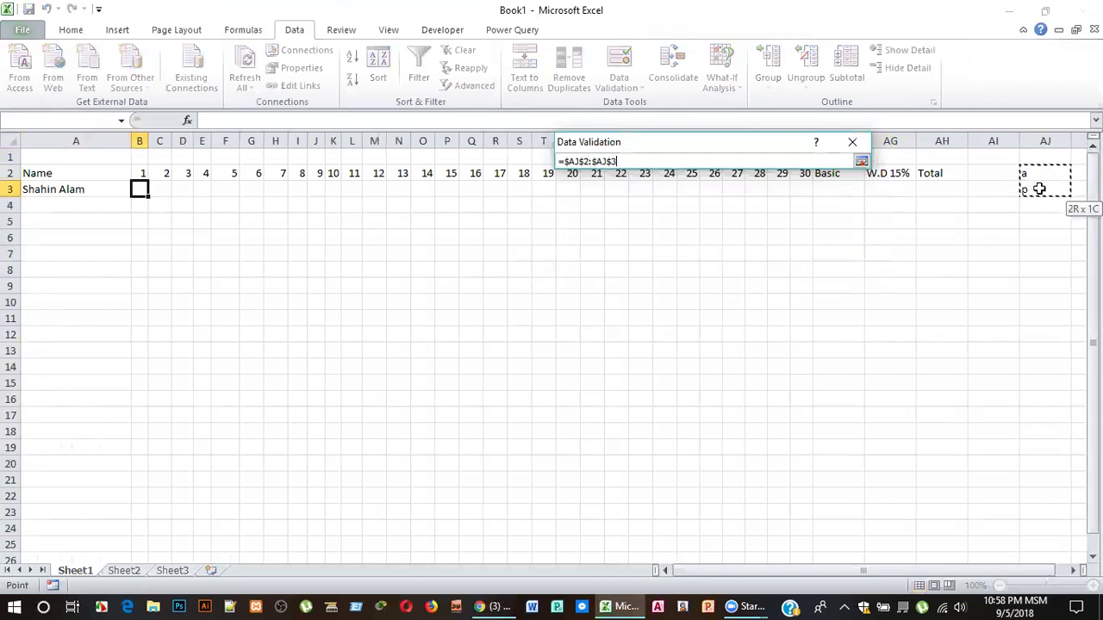
pyautogui.click(862, 162)
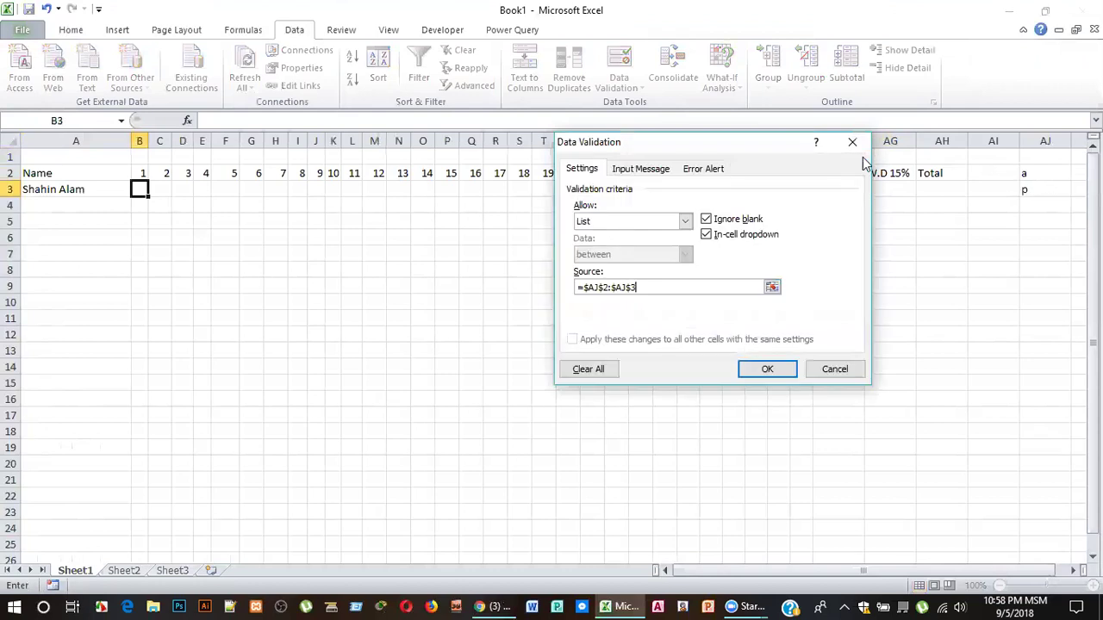
pyautogui.click(766, 370)
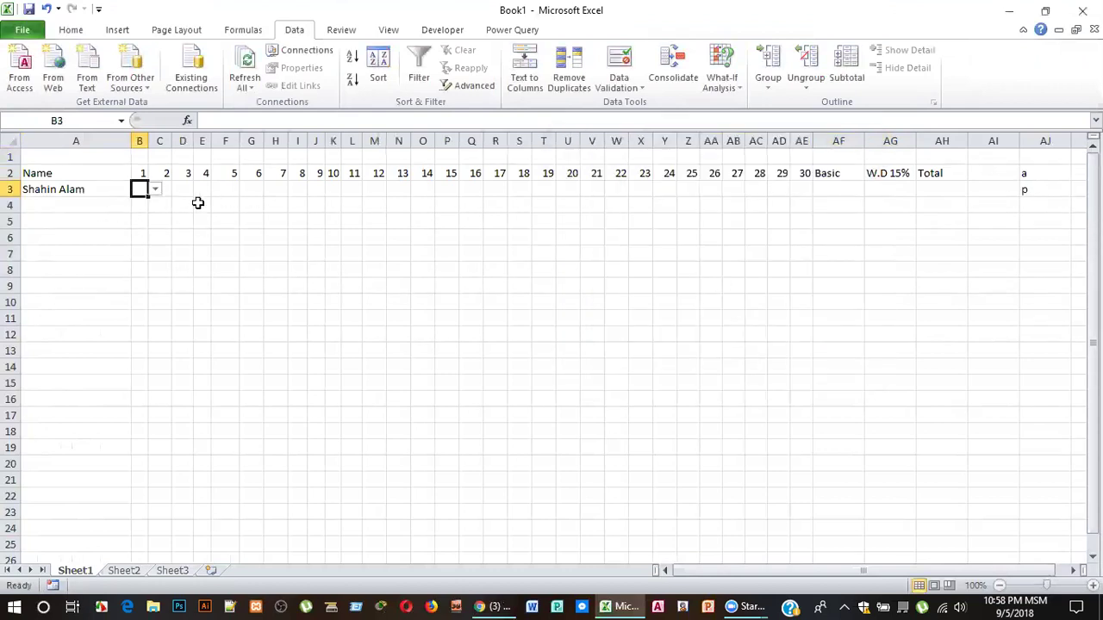
# Test B3's a/p attendance dropdown and fill it across row 3 to AE3.
pyautogui.click(156, 191)
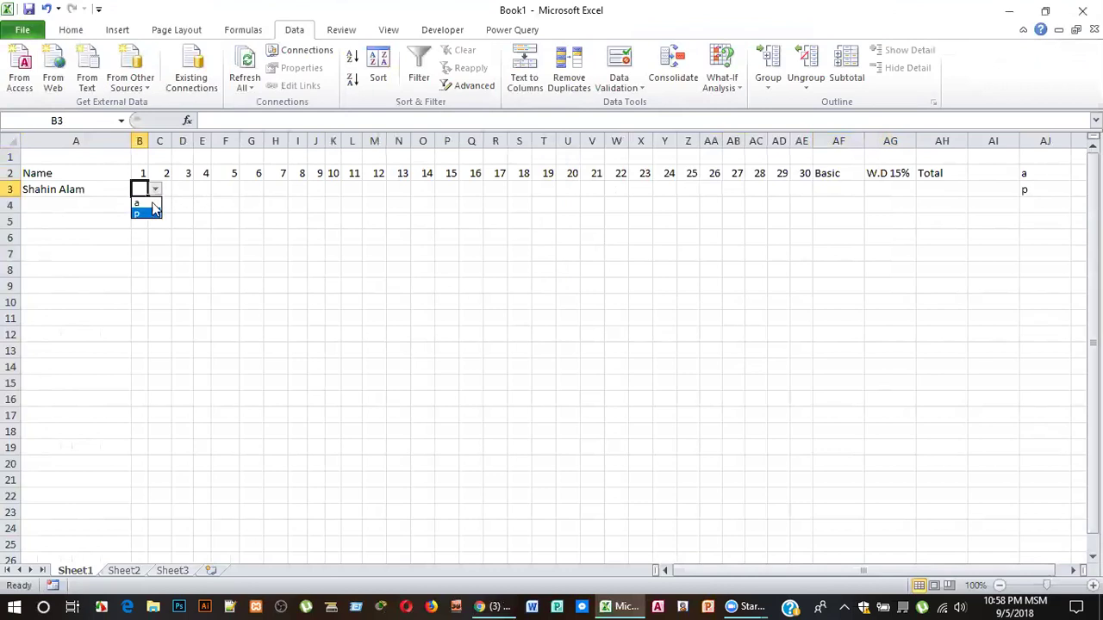
pyautogui.click(158, 190)
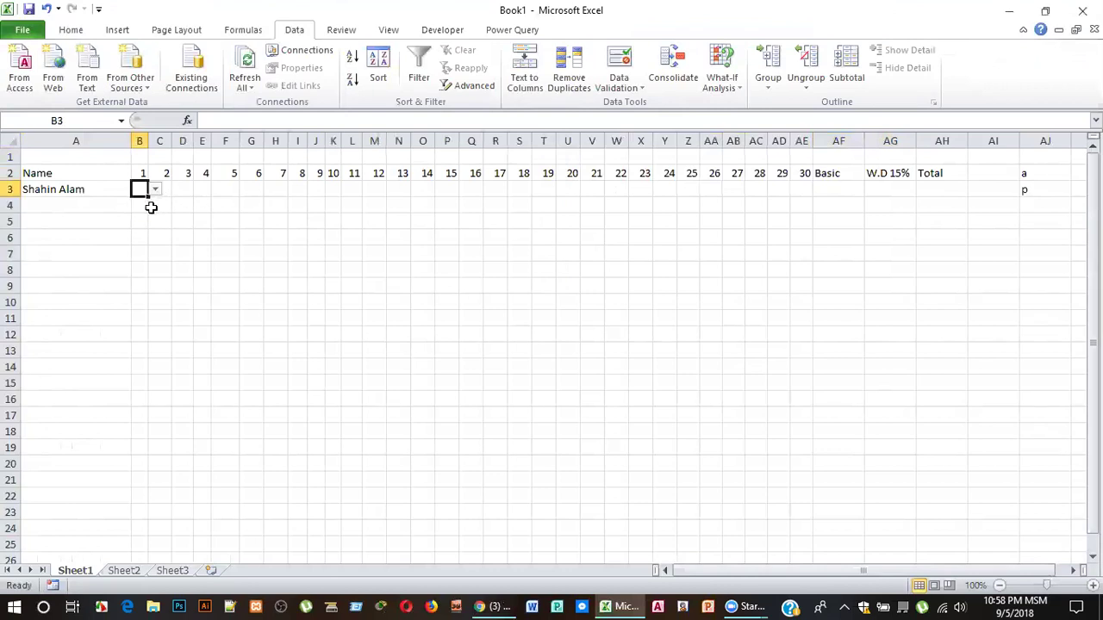
pyautogui.moveTo(147, 193); pyautogui.dragTo(816, 193)
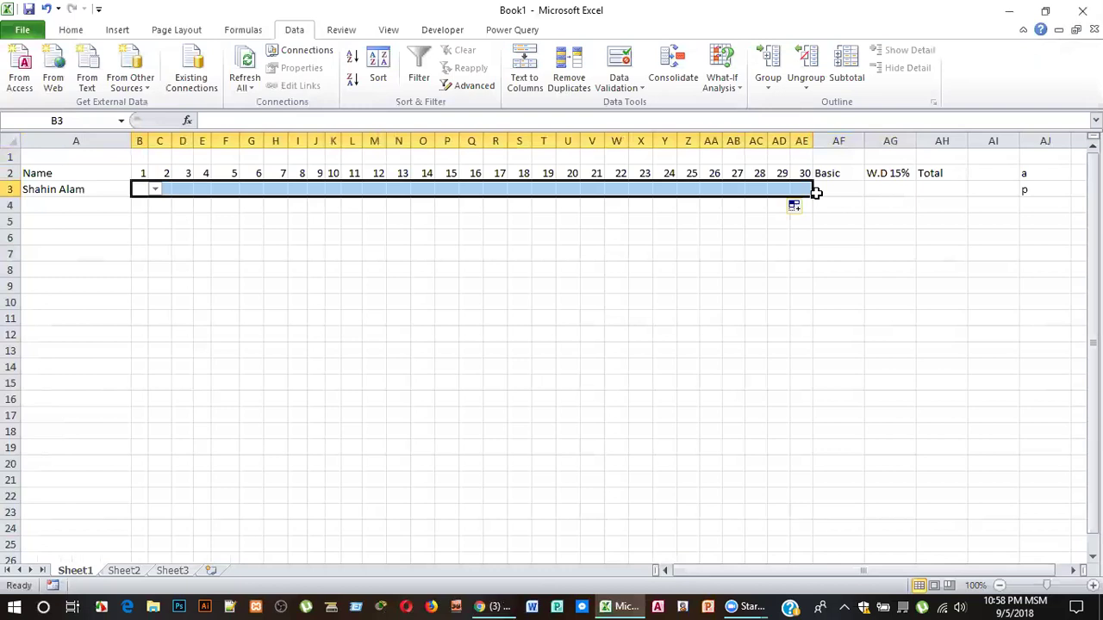
pyautogui.click(737, 218)
# Confirm that D3 carries the same attendance dropdown as B3.
pyautogui.click(142, 189)
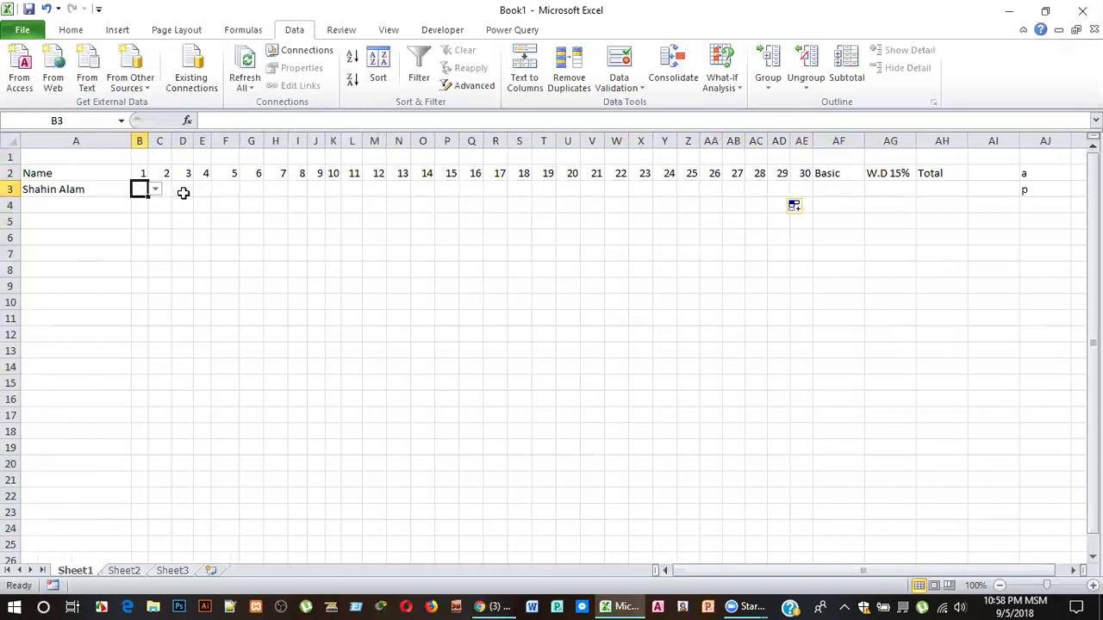
pyautogui.click(184, 191)
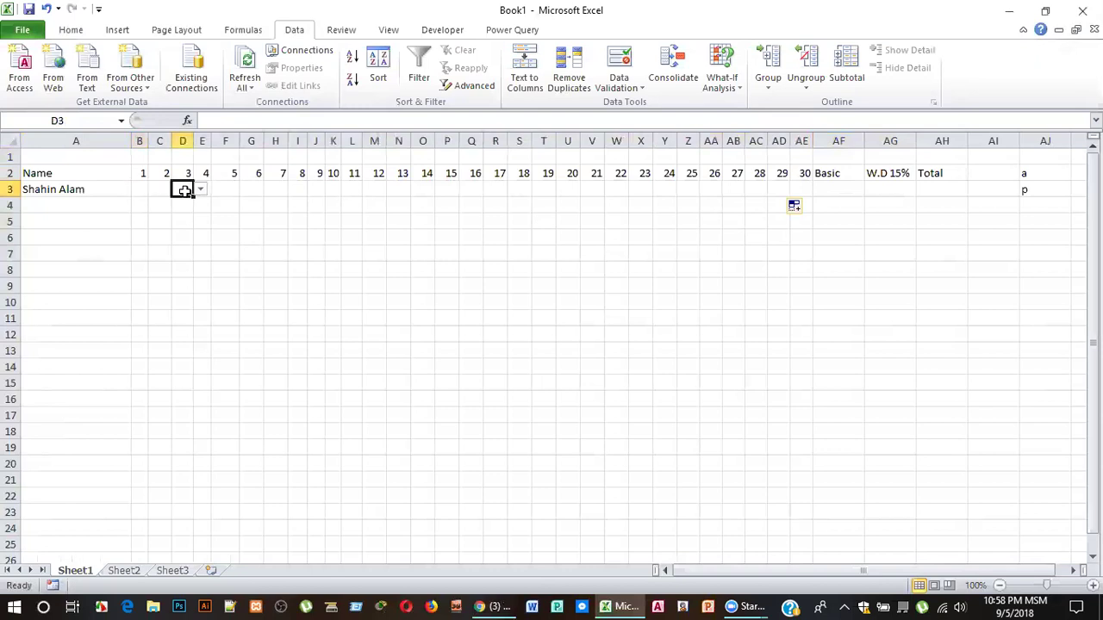
pyautogui.click(142, 187)
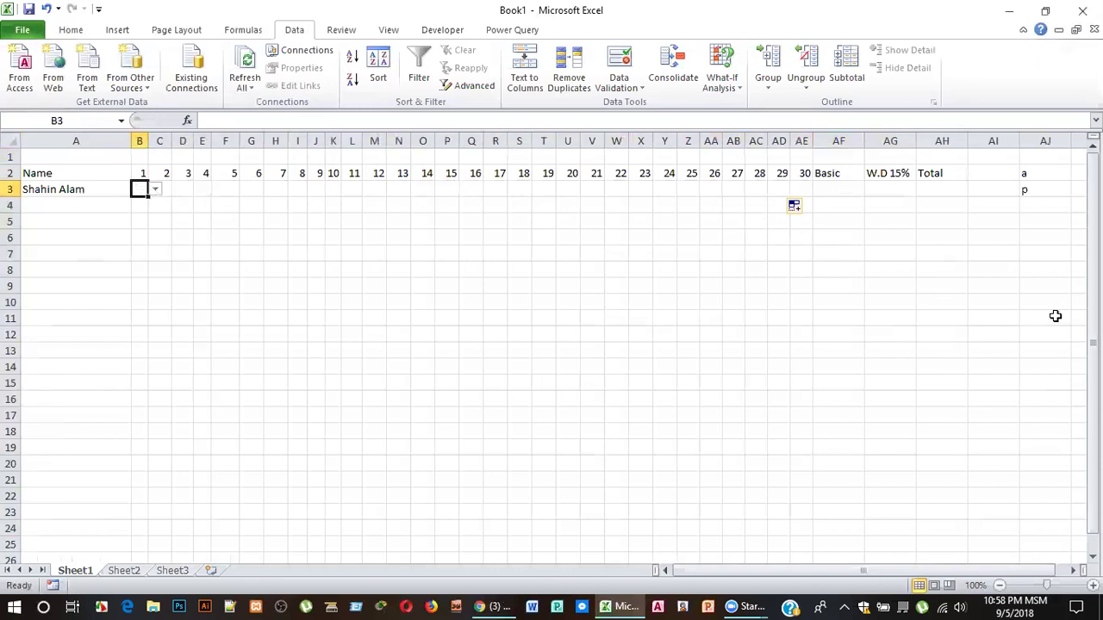
pyautogui.click(847, 188)
# Enter 5300 as the basic salary in AF3 and start retitling AH2's Total header to T/A.
pyautogui.write('=')
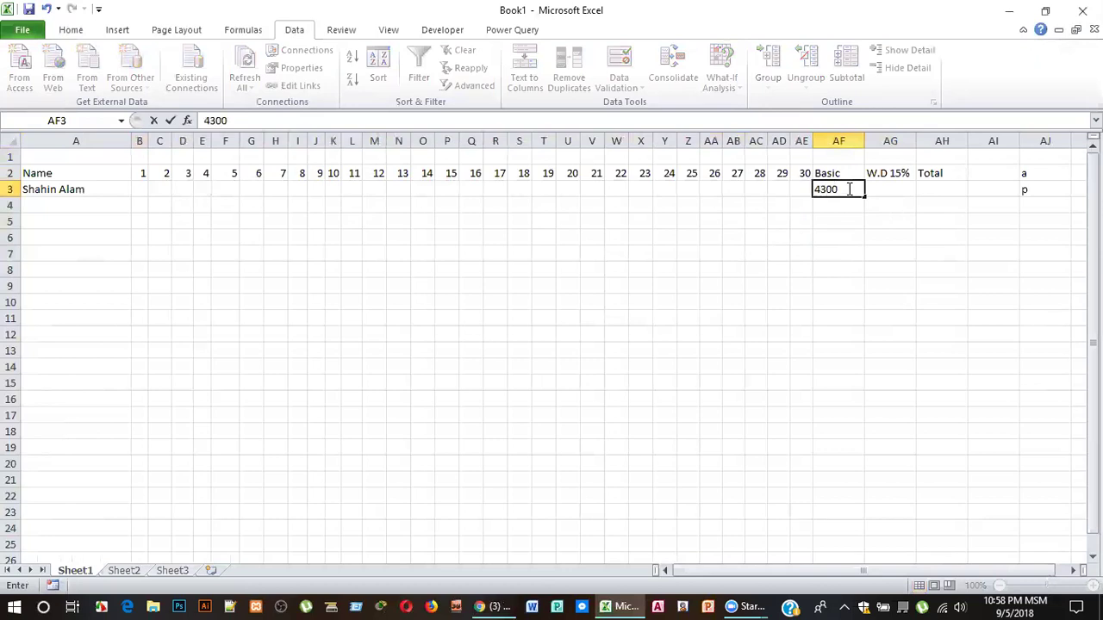
pyautogui.press('BackSpace')
pyautogui.press('BackSpace')
pyautogui.press('BackSpace')
pyautogui.write('30')
pyautogui.click(903, 189)
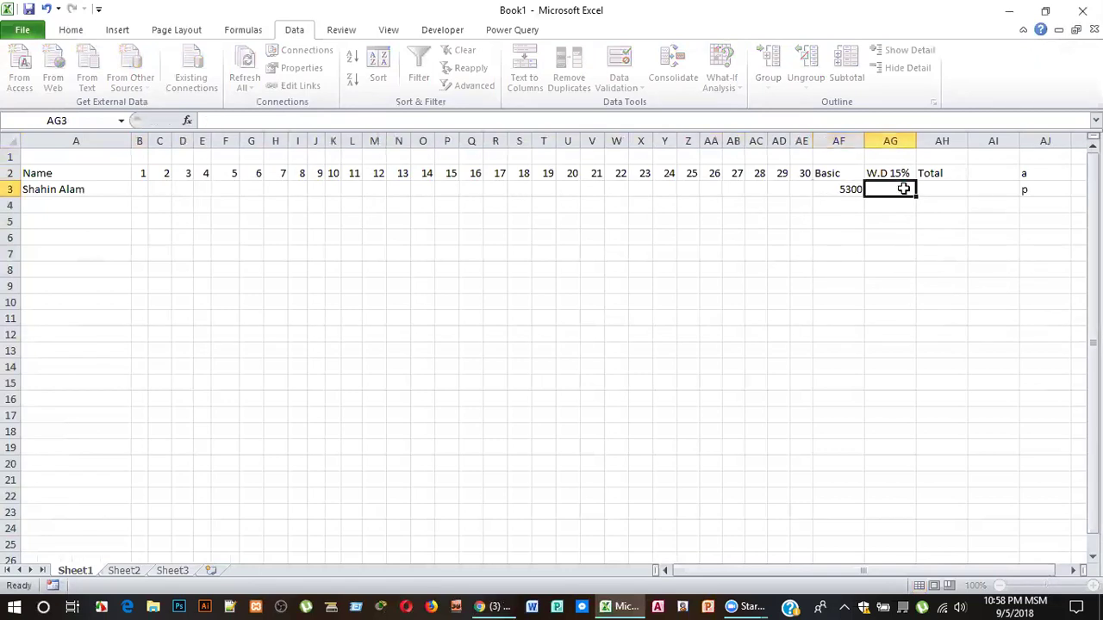
pyautogui.click(955, 176)
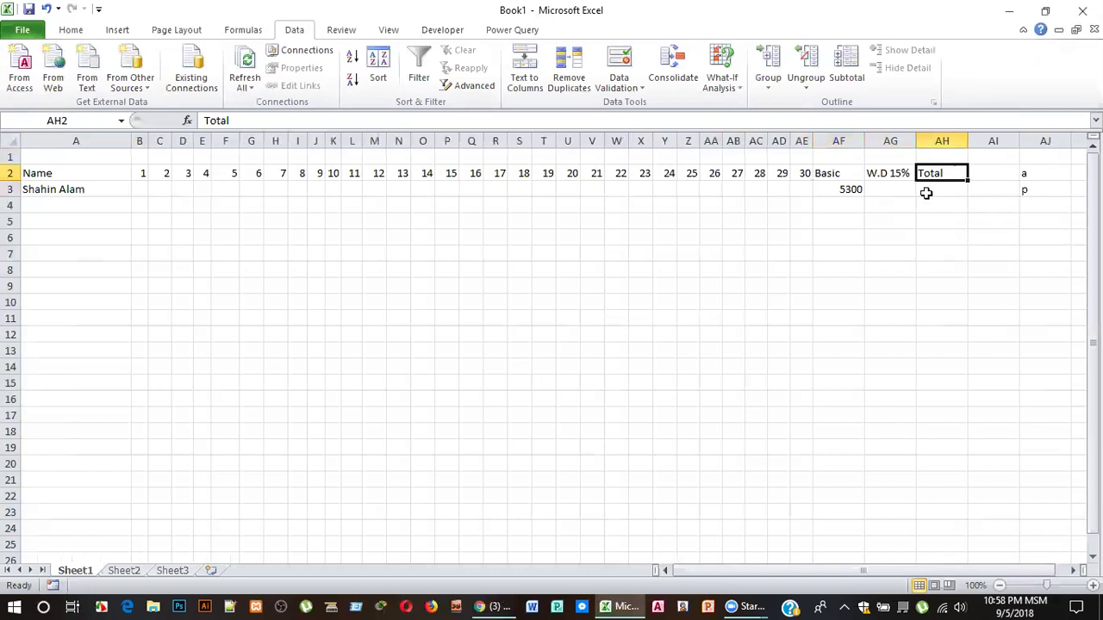
pyautogui.press('BackSpace')
pyautogui.write('T/A')
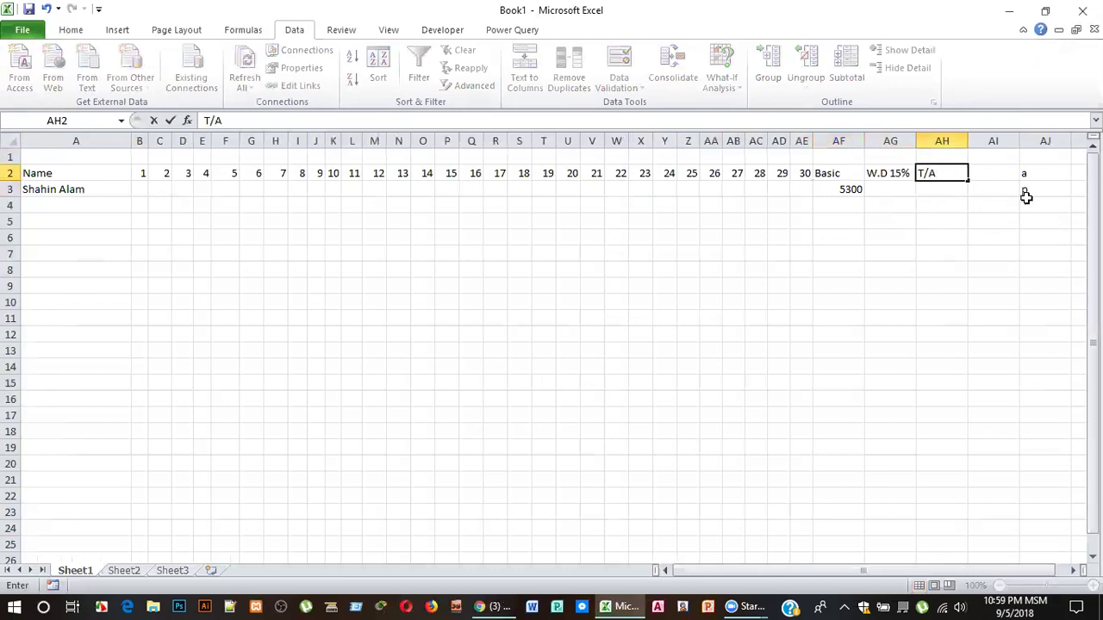
# Put Total in AI2 and complete AH2's header as 'T/A 5%'.
pyautogui.click(998, 172)
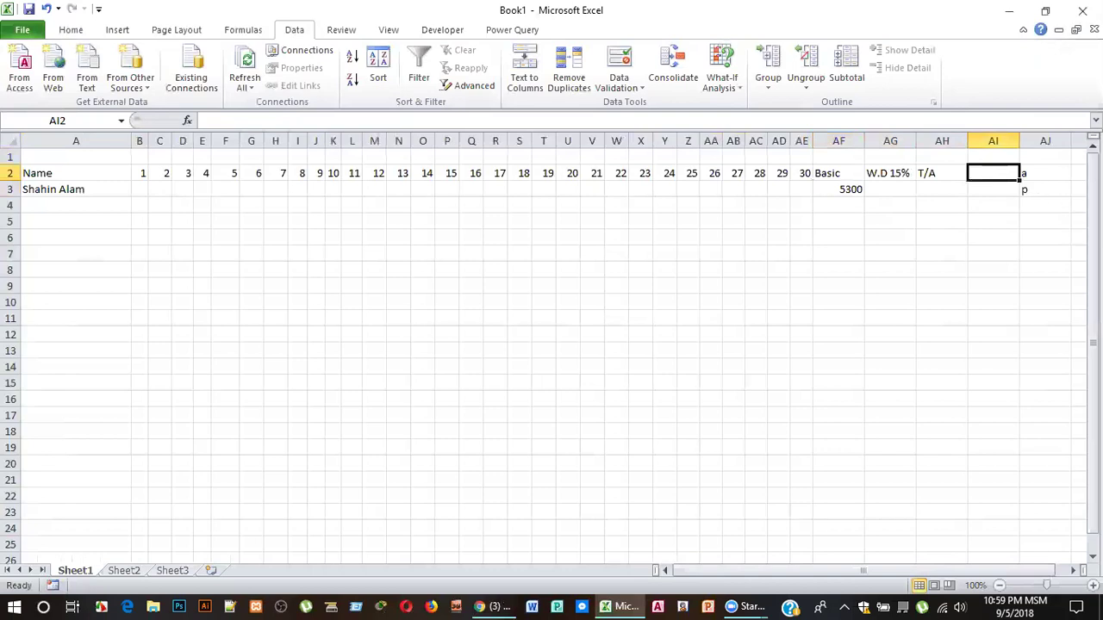
pyautogui.write('Total')
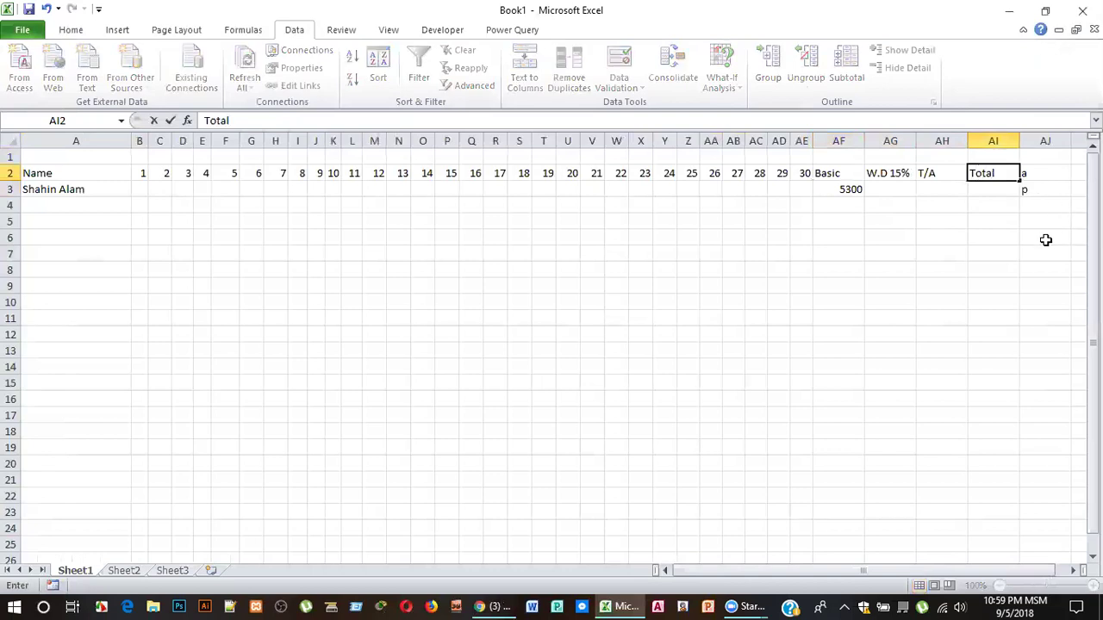
pyautogui.doubleClick(948, 172)
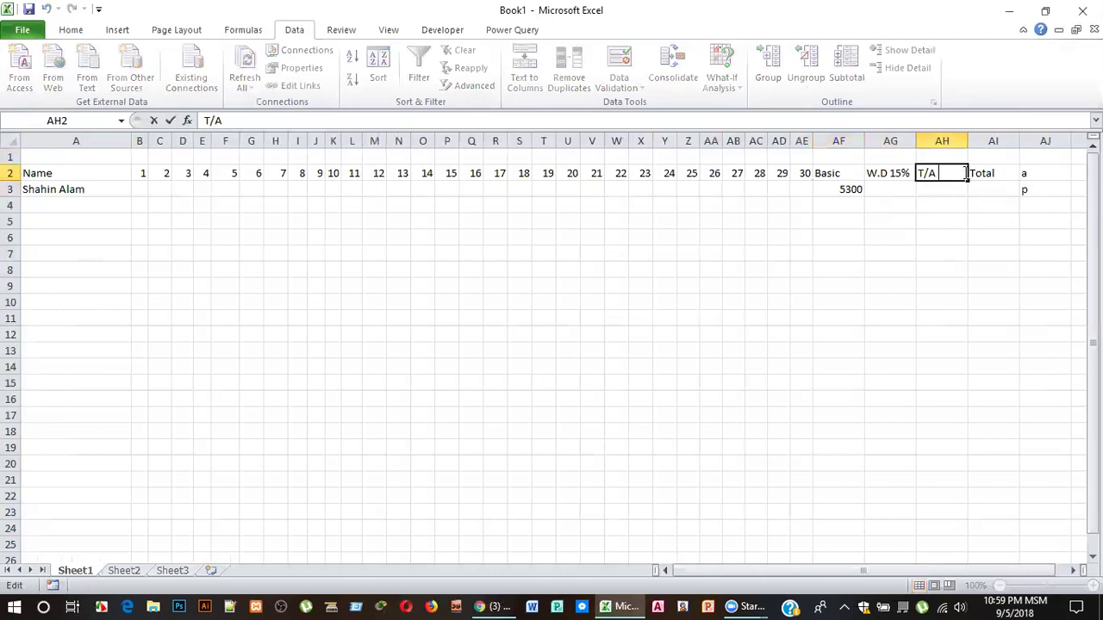
pyautogui.write('5%')
pyautogui.click(885, 189)
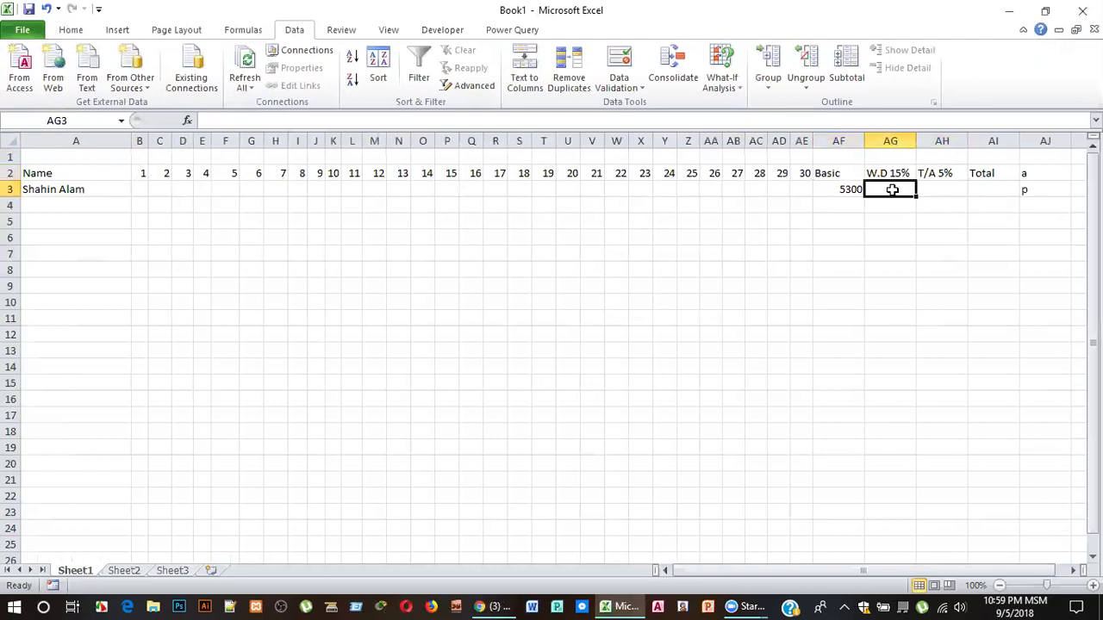
# Narrow column AG, then mark days 1–7 present (p) and day 8 absent (a).
pyautogui.moveTo(915, 138); pyautogui.dragTo(916, 135)
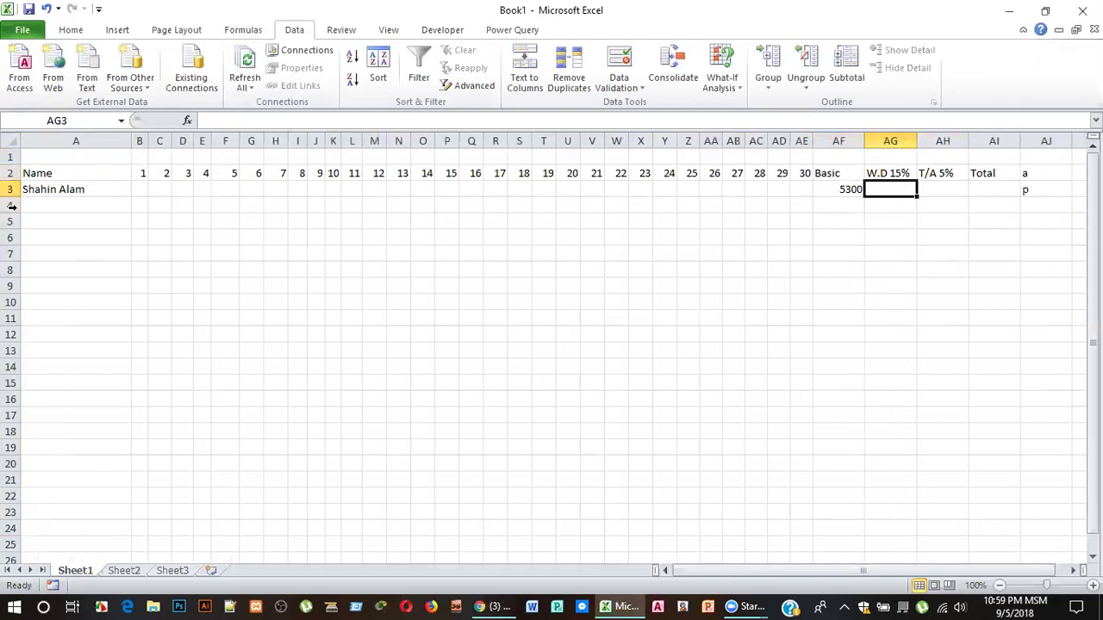
pyautogui.click(138, 187)
pyautogui.click(155, 189)
pyautogui.click(145, 215)
pyautogui.click(169, 190)
pyautogui.click(180, 190)
pyautogui.click(185, 187)
pyautogui.click(200, 189)
pyautogui.click(158, 188)
pyautogui.click(162, 186)
pyautogui.click(180, 189)
pyautogui.click(166, 200)
pyautogui.click(186, 187)
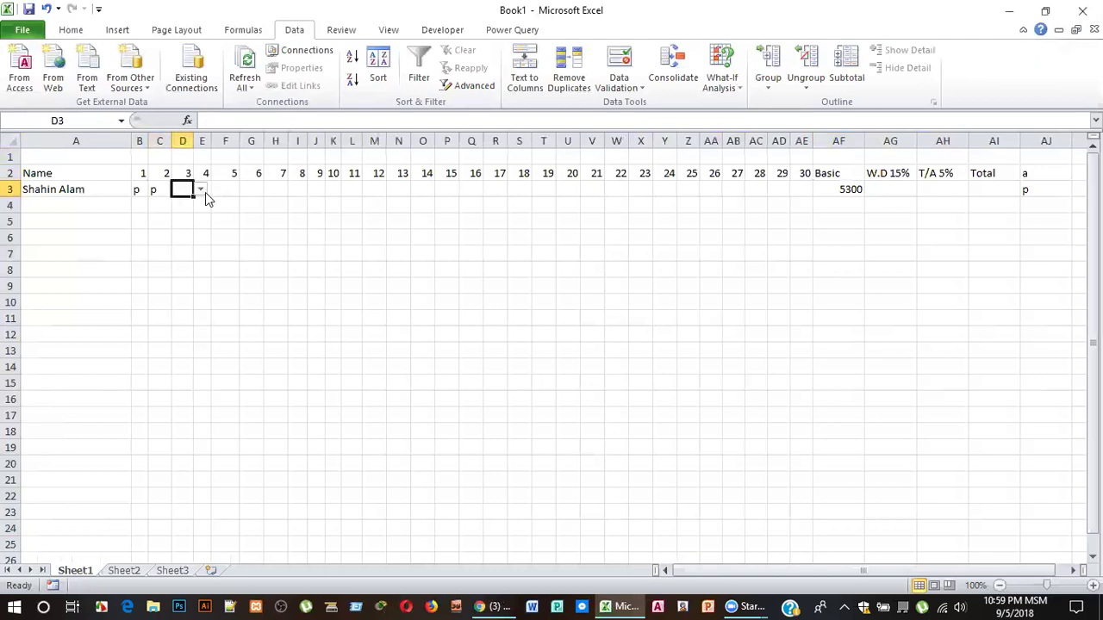
pyautogui.click(200, 191)
pyautogui.click(188, 200)
pyautogui.click(229, 190)
pyautogui.click(203, 190)
pyautogui.click(219, 191)
pyautogui.click(215, 208)
pyautogui.click(231, 191)
pyautogui.click(247, 190)
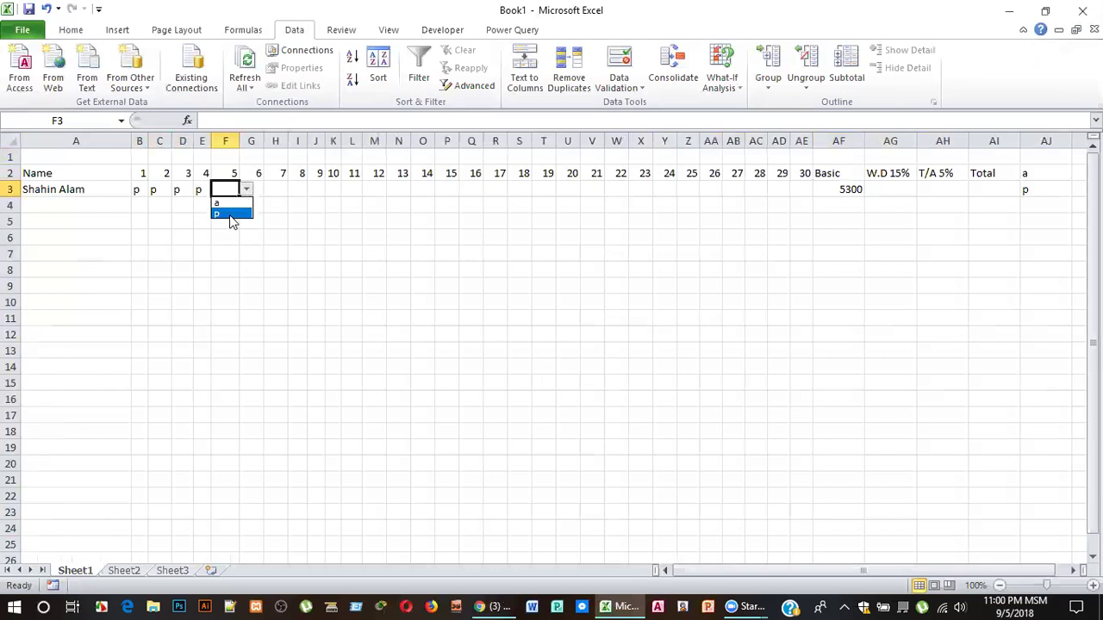
pyautogui.click(231, 213)
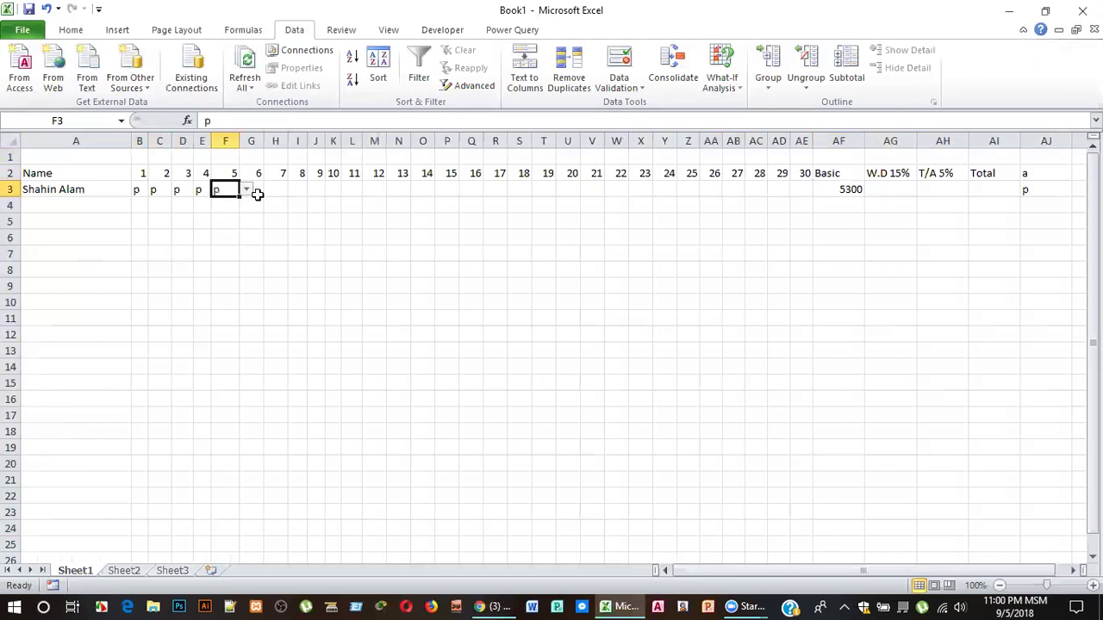
pyautogui.click(261, 190)
pyautogui.click(270, 190)
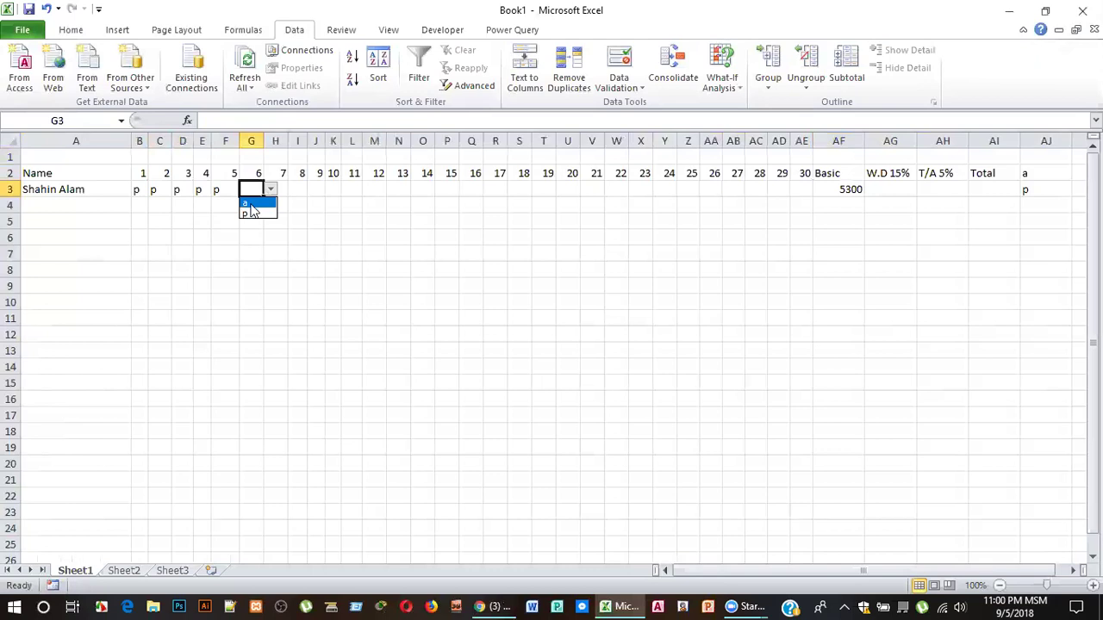
pyautogui.click(249, 214)
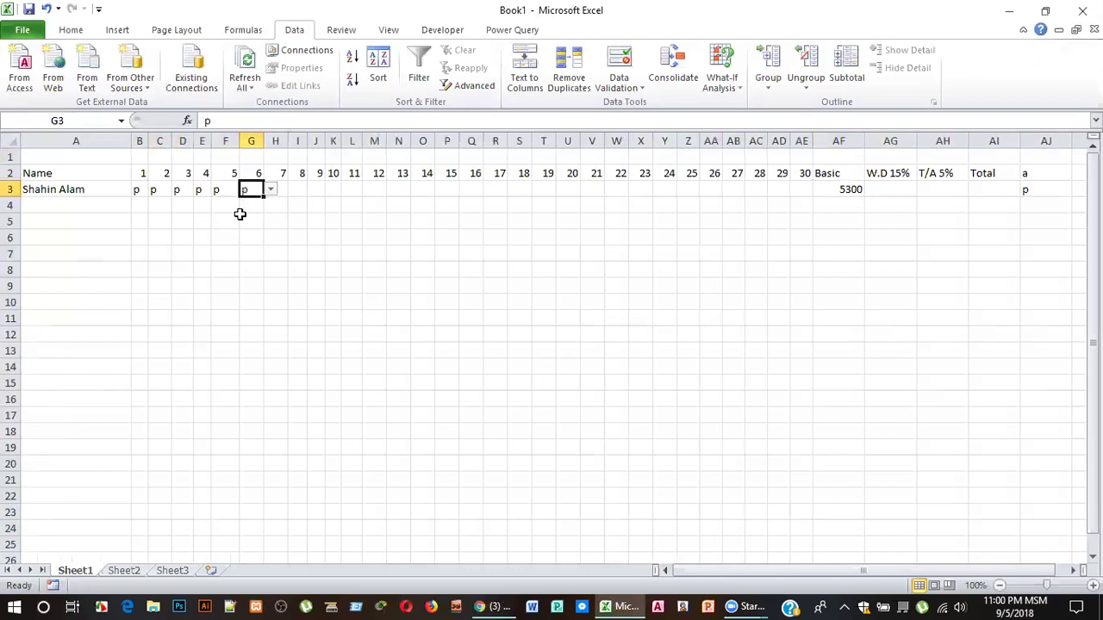
pyautogui.click(283, 189)
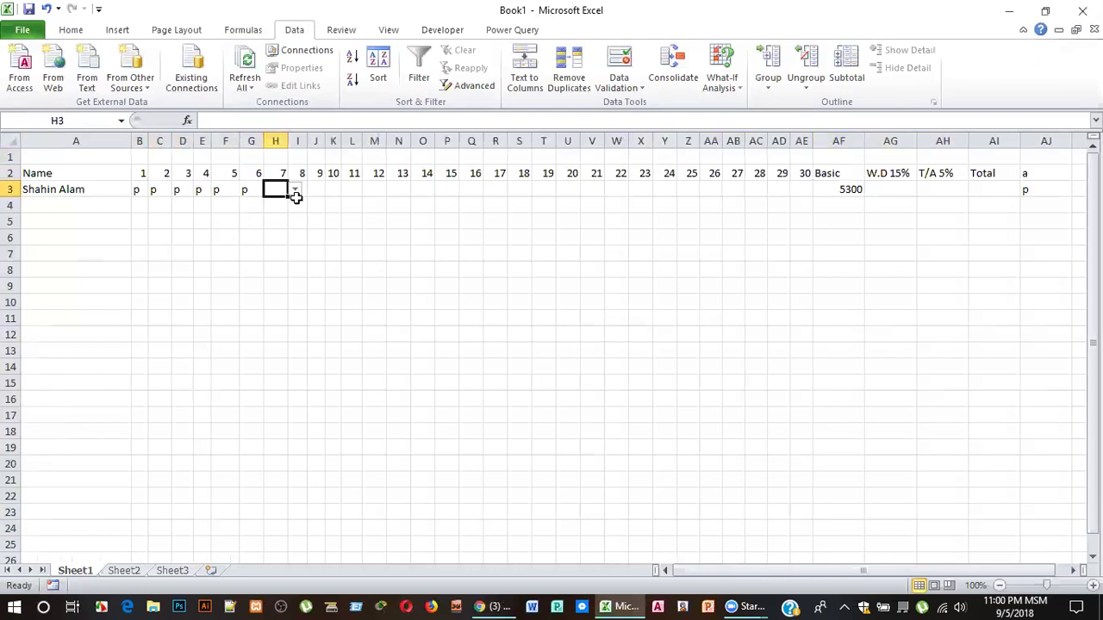
pyautogui.click(298, 193)
pyautogui.click(289, 215)
pyautogui.click(300, 188)
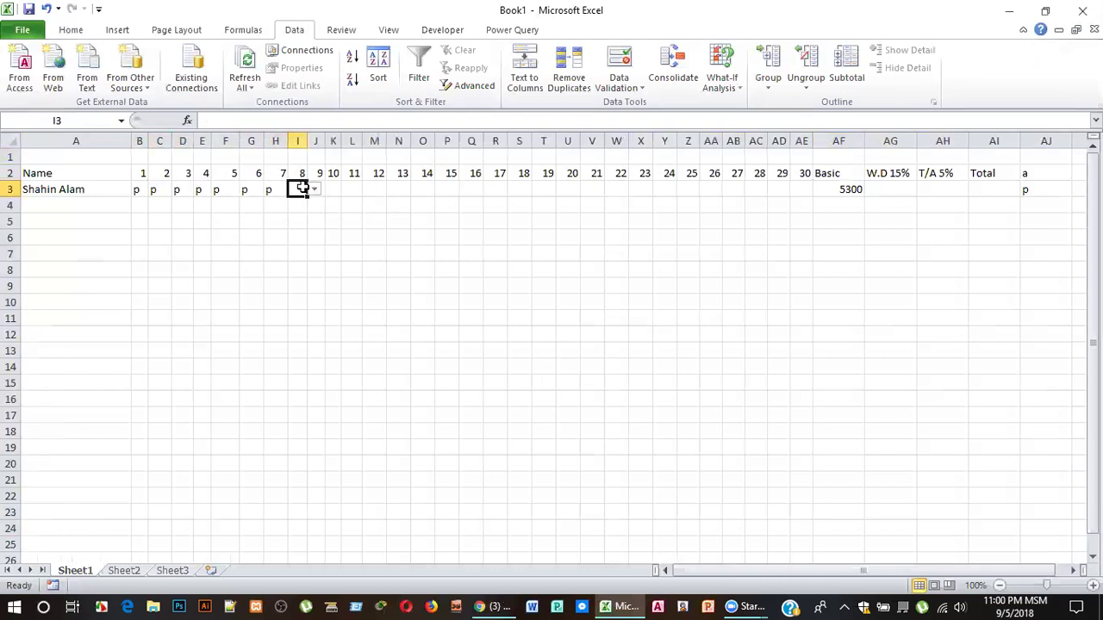
pyautogui.click(315, 193)
pyautogui.click(295, 201)
pyautogui.click(317, 188)
# Mark days 9–13 and 15–19 present, and days 14 and 20 absent.
pyautogui.click(331, 190)
pyautogui.click(320, 214)
pyautogui.click(336, 189)
pyautogui.click(348, 190)
pyautogui.click(340, 214)
pyautogui.click(354, 190)
pyautogui.click(369, 191)
pyautogui.click(355, 213)
pyautogui.click(379, 189)
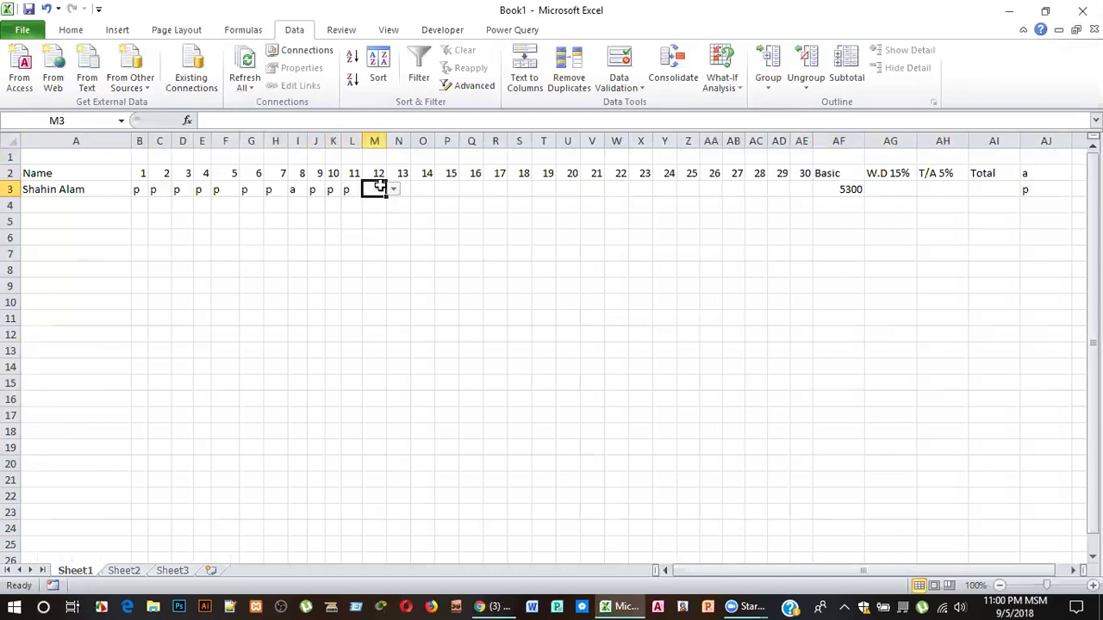
pyautogui.click(394, 190)
pyautogui.click(382, 214)
pyautogui.click(401, 195)
pyautogui.click(417, 195)
pyautogui.click(405, 214)
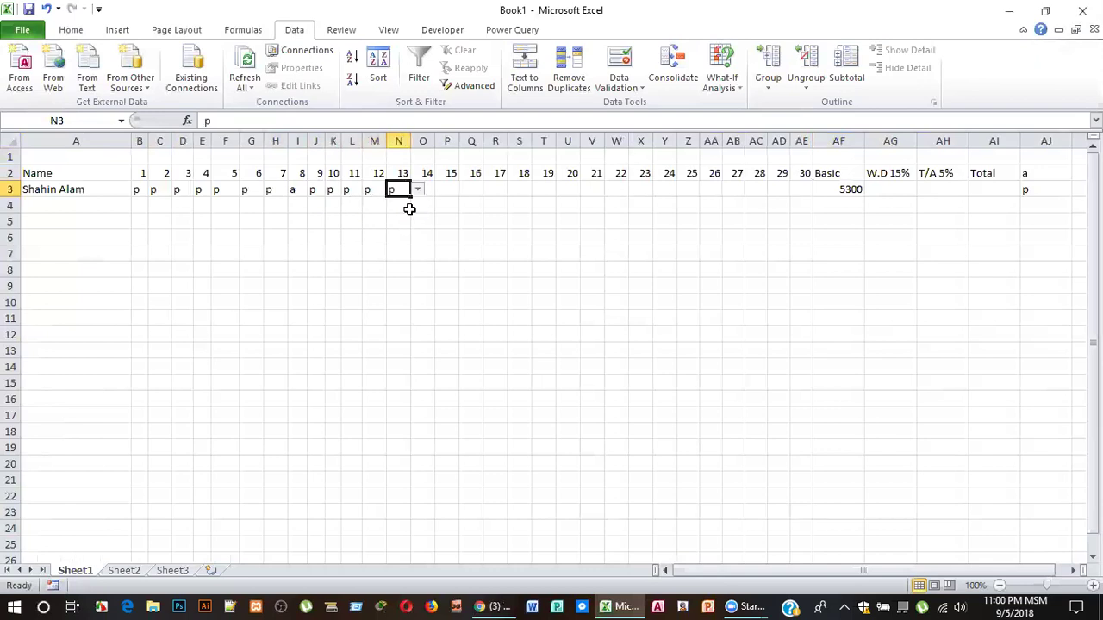
pyautogui.click(429, 189)
pyautogui.click(442, 195)
pyautogui.click(431, 205)
pyautogui.click(454, 189)
pyautogui.click(465, 195)
pyautogui.click(451, 213)
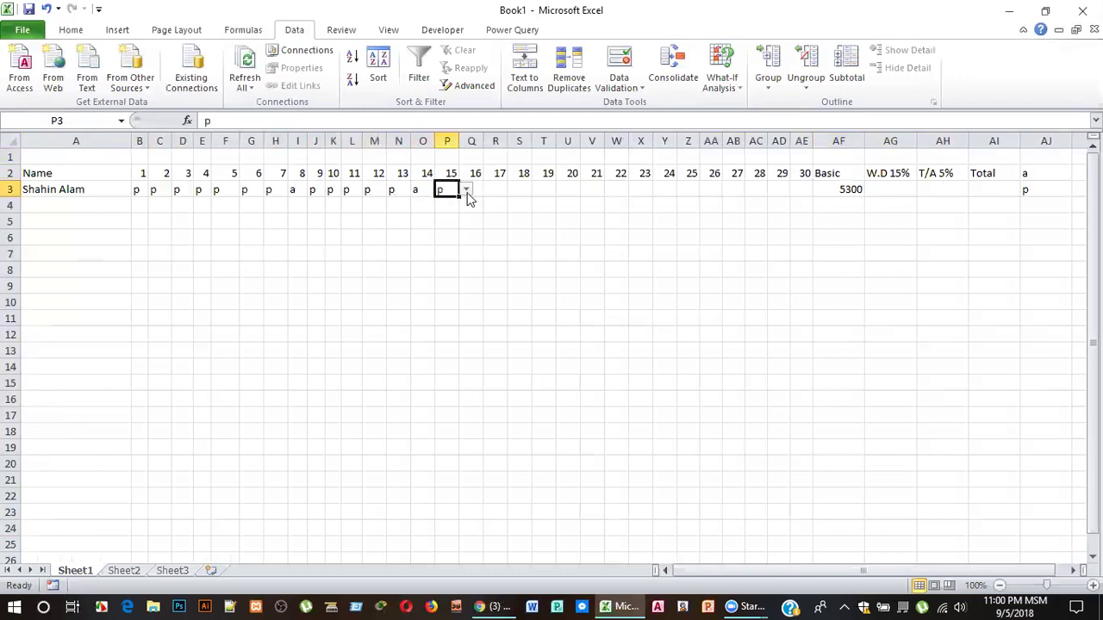
pyautogui.click(478, 190)
pyautogui.click(489, 193)
pyautogui.click(474, 214)
pyautogui.click(502, 190)
pyautogui.click(514, 194)
pyautogui.click(498, 214)
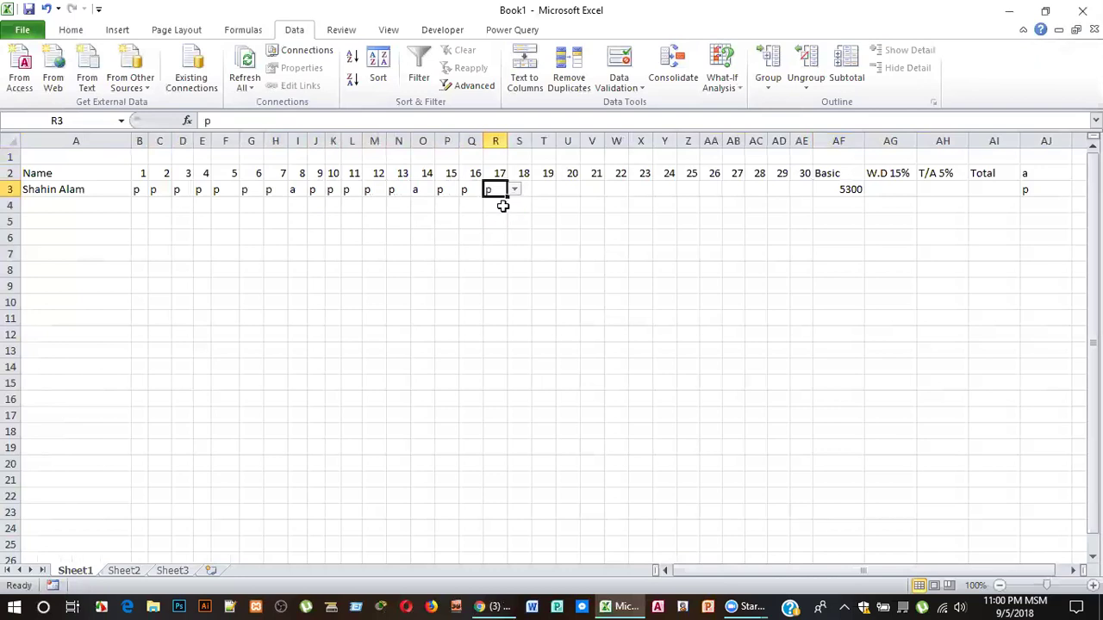
pyautogui.click(526, 191)
pyautogui.click(537, 195)
pyautogui.click(522, 213)
pyautogui.click(551, 190)
pyautogui.click(562, 194)
pyautogui.click(547, 214)
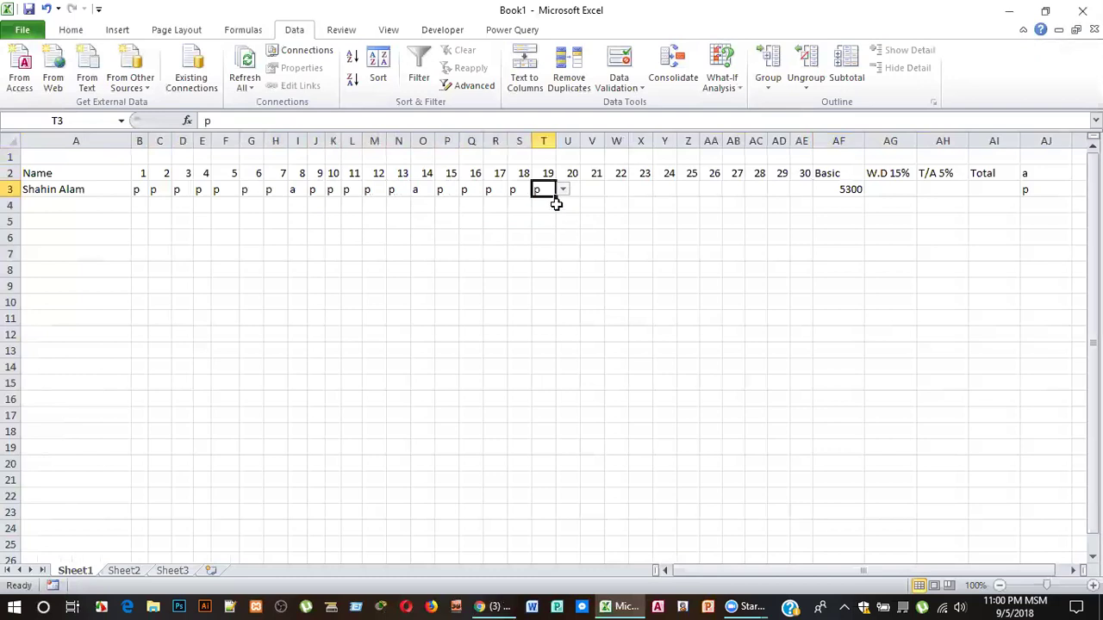
pyautogui.click(572, 189)
pyautogui.click(586, 192)
pyautogui.click(570, 204)
# Set days 21–23 to present, correcting days 21 and 22 from a to p.
pyautogui.click(594, 179)
pyautogui.click(594, 192)
pyautogui.click(611, 190)
pyautogui.click(603, 205)
pyautogui.click(619, 190)
pyautogui.click(635, 190)
pyautogui.click(630, 202)
pyautogui.click(642, 190)
pyautogui.click(660, 189)
pyautogui.click(648, 212)
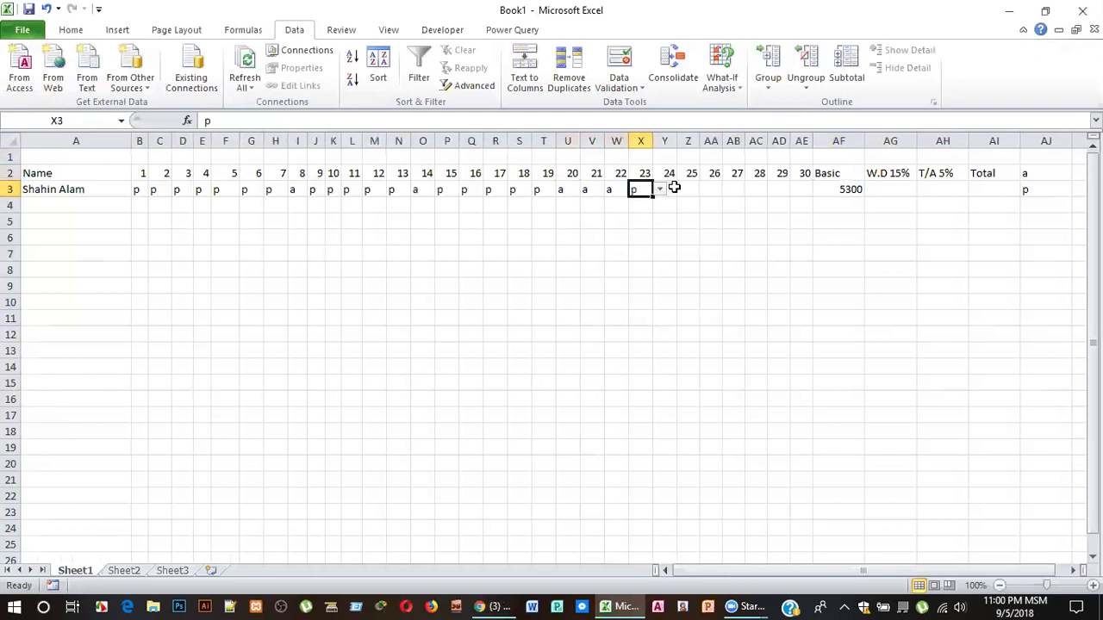
pyautogui.click(593, 189)
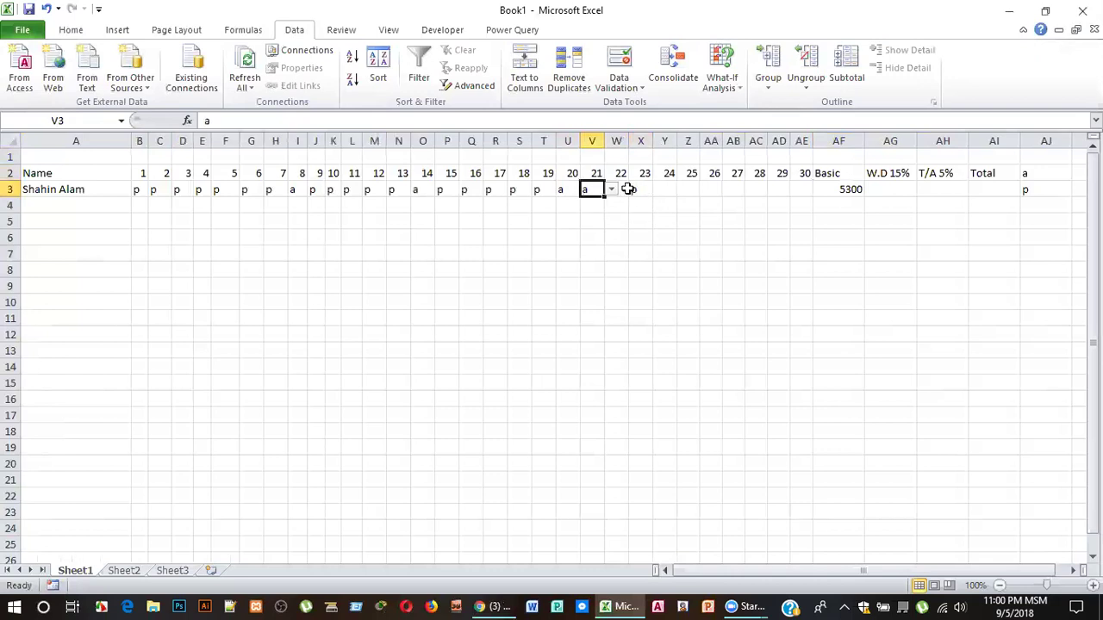
pyautogui.click(611, 189)
pyautogui.click(593, 214)
pyautogui.click(620, 191)
pyautogui.click(635, 190)
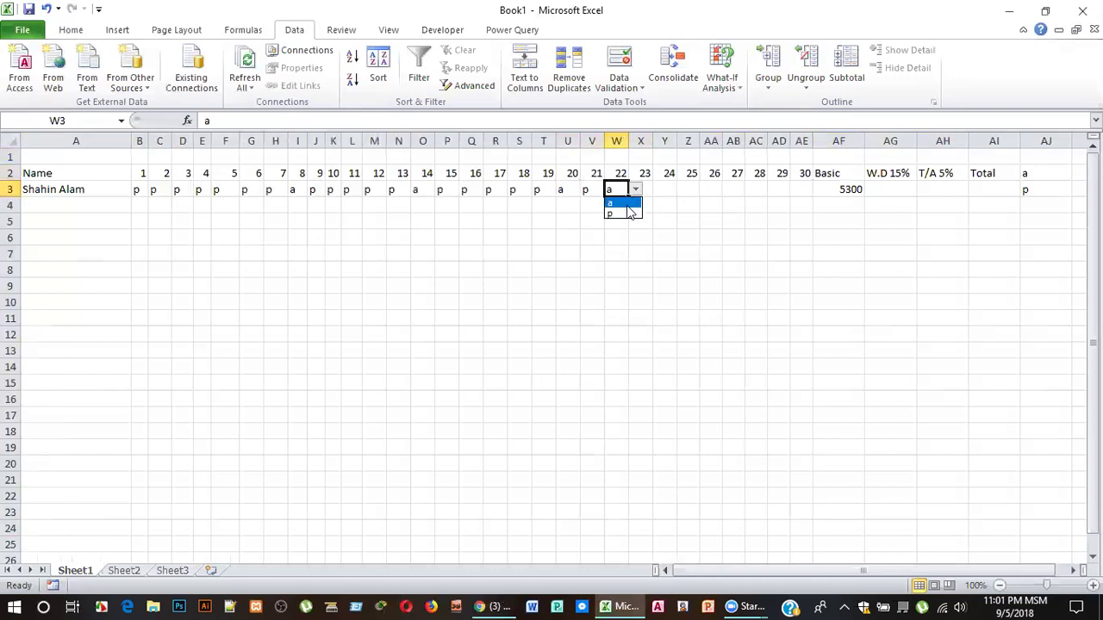
pyautogui.click(631, 214)
# Mark days 25–29 present, and days 24 and 30 absent.
pyautogui.click(659, 191)
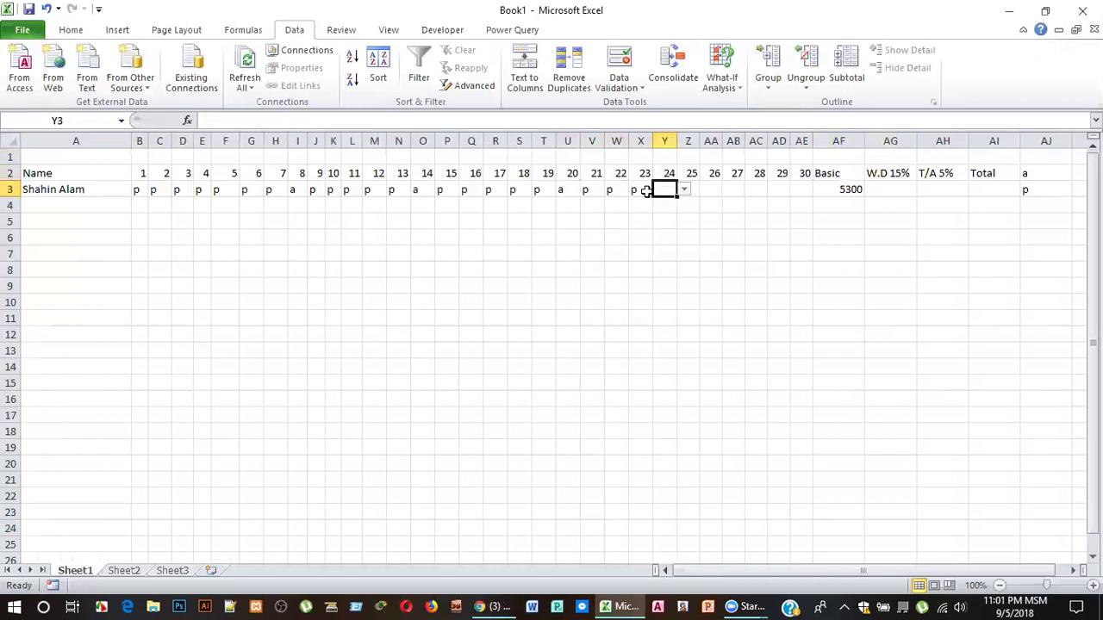
pyautogui.click(683, 189)
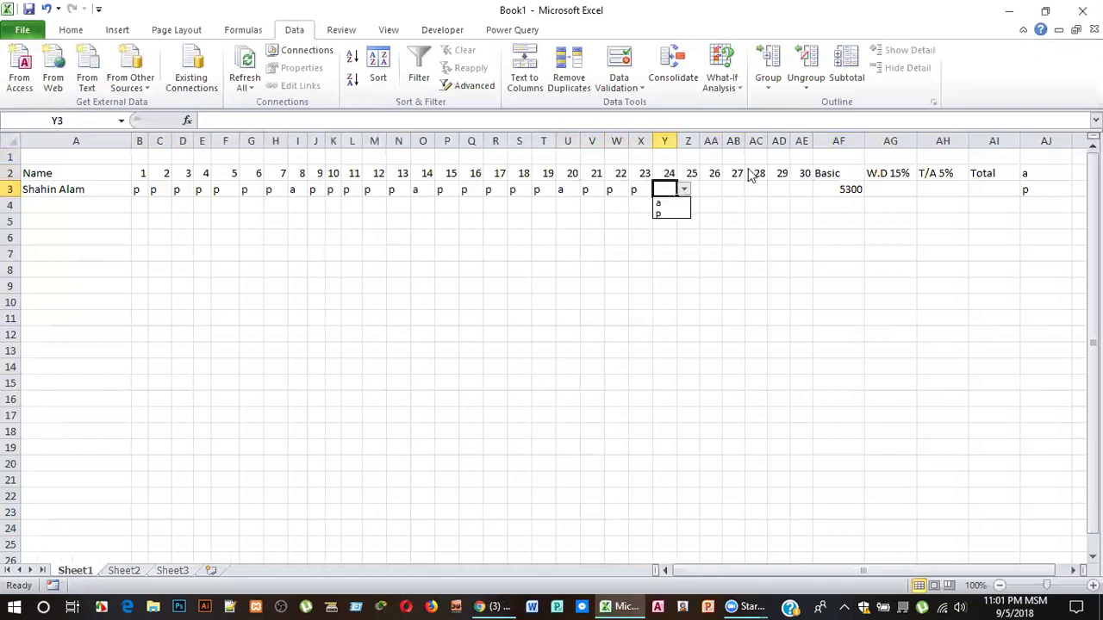
pyautogui.click(678, 207)
pyautogui.click(695, 187)
pyautogui.click(706, 189)
pyautogui.click(694, 214)
pyautogui.click(708, 189)
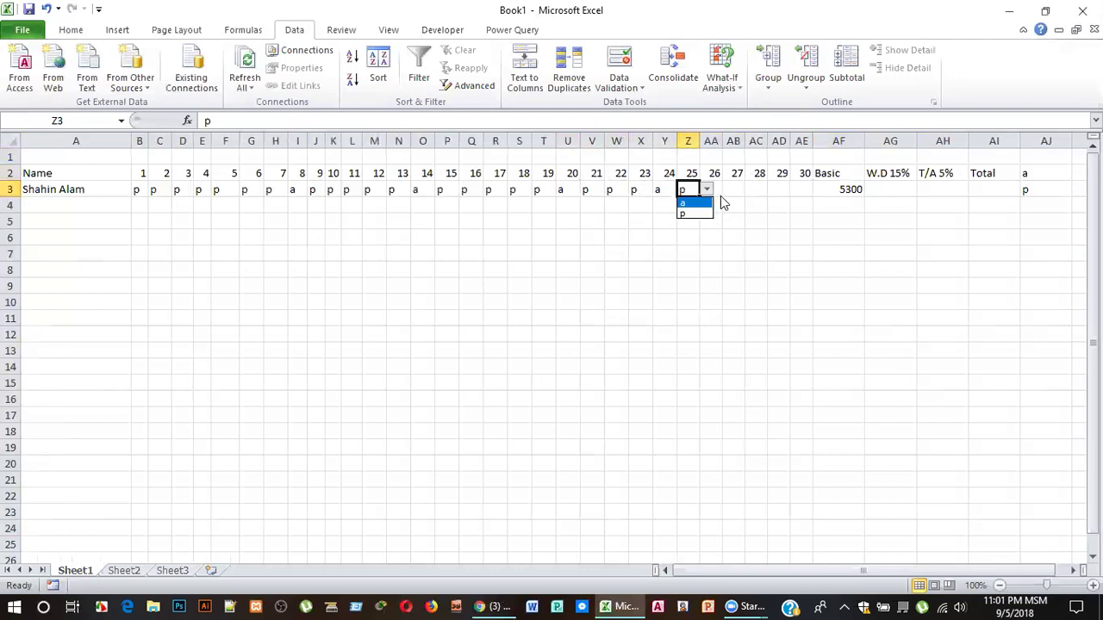
pyautogui.click(716, 191)
pyautogui.click(712, 188)
pyautogui.click(728, 190)
pyautogui.click(708, 214)
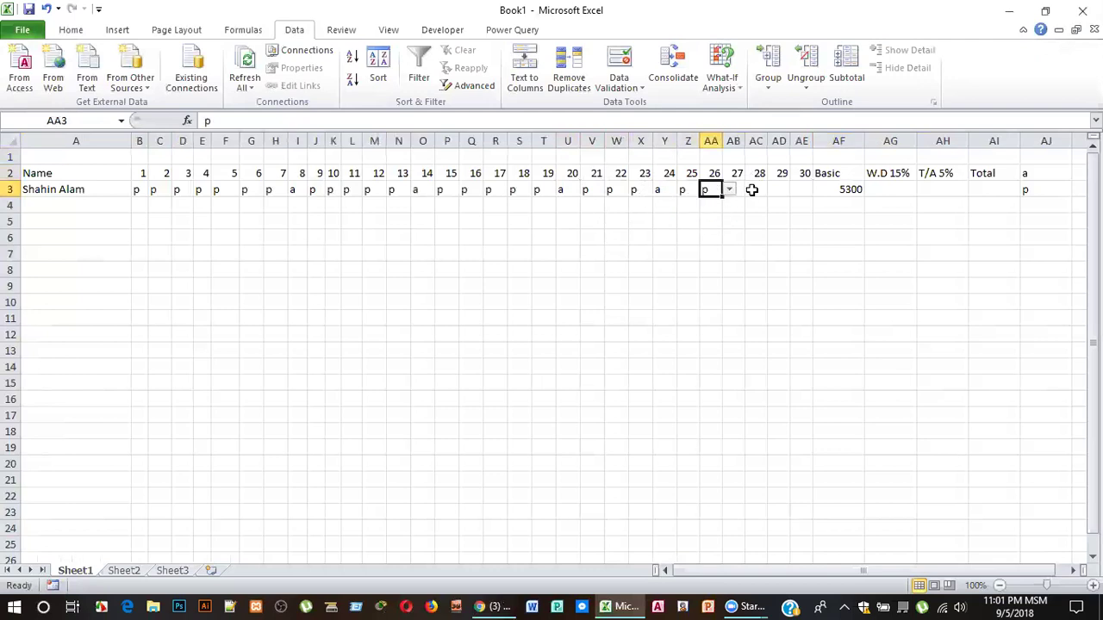
pyautogui.click(744, 189)
pyautogui.click(754, 193)
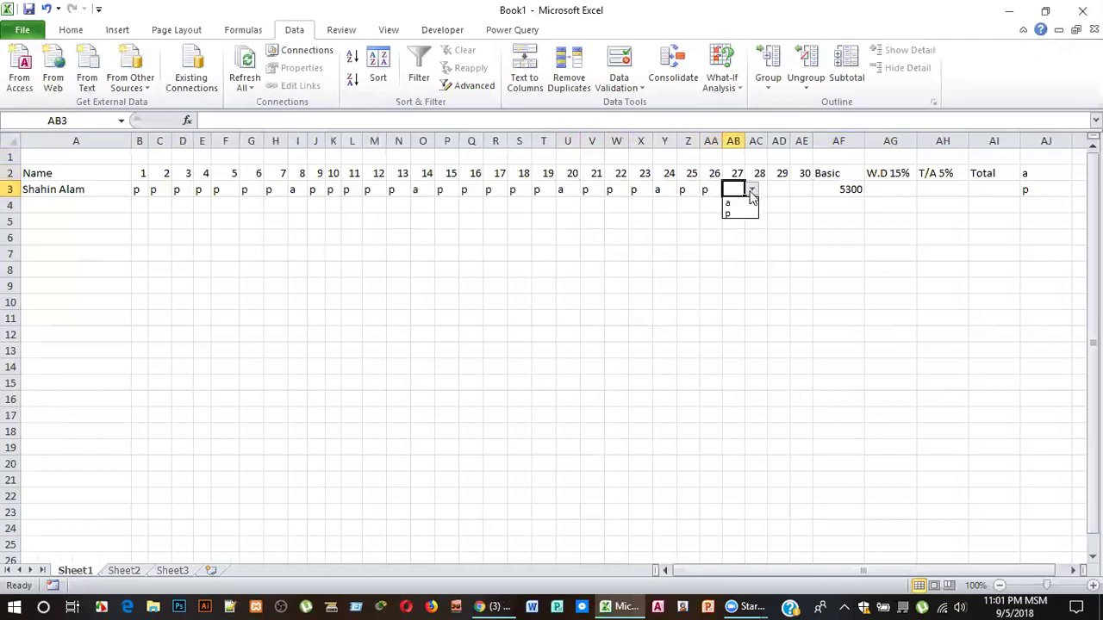
pyautogui.click(731, 217)
pyautogui.click(768, 189)
pyautogui.click(774, 190)
pyautogui.click(765, 214)
pyautogui.click(778, 191)
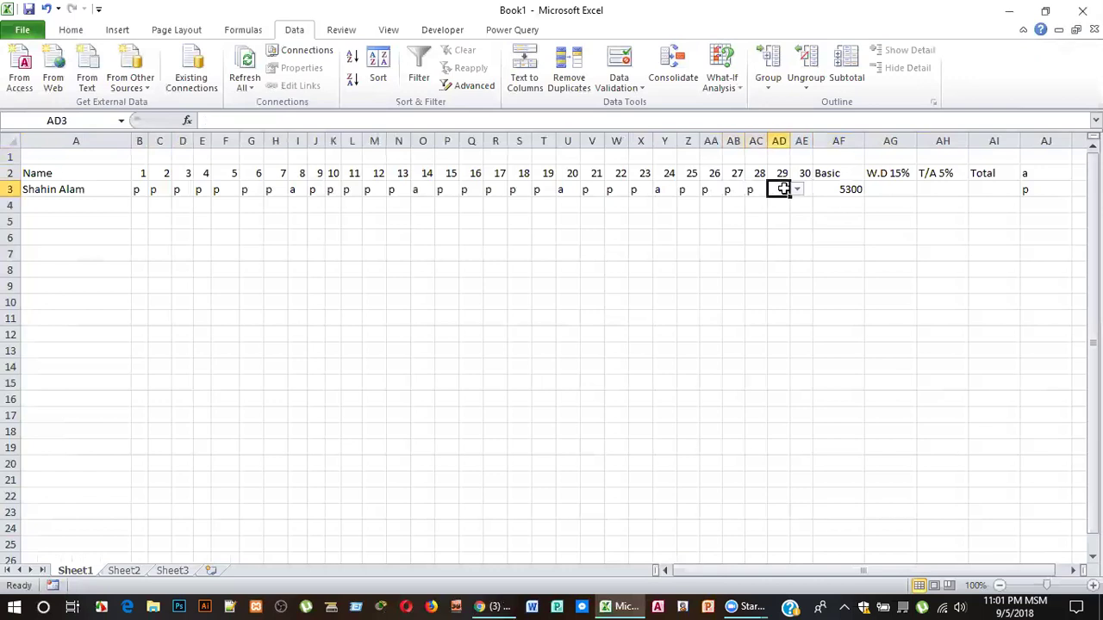
pyautogui.click(797, 190)
pyautogui.click(781, 216)
pyautogui.click(803, 188)
pyautogui.click(820, 190)
pyautogui.click(799, 204)
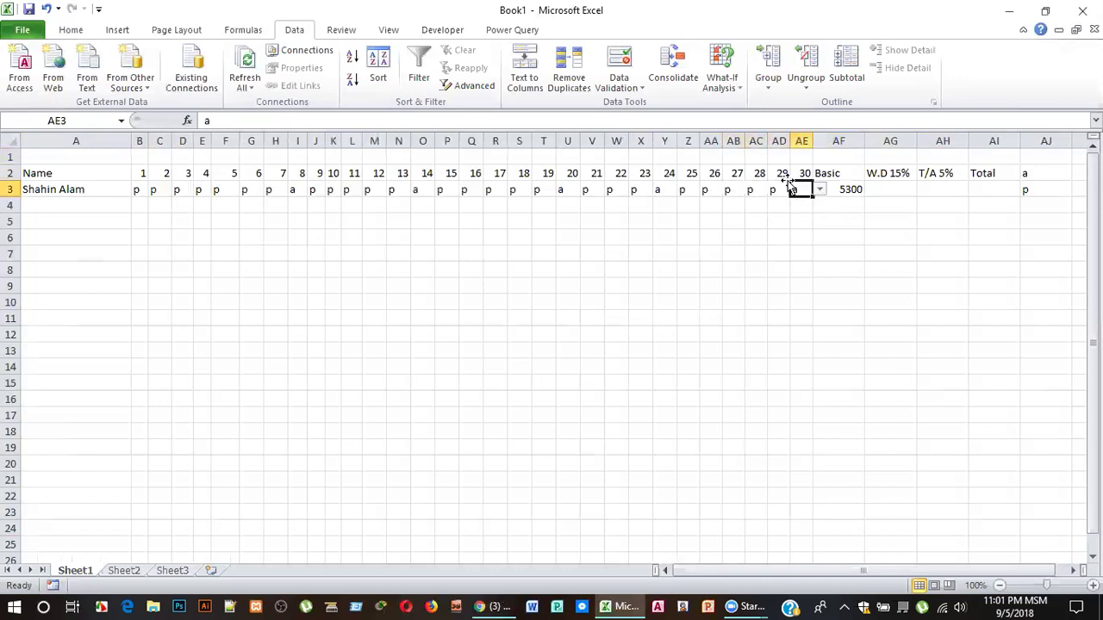
pyautogui.click(881, 187)
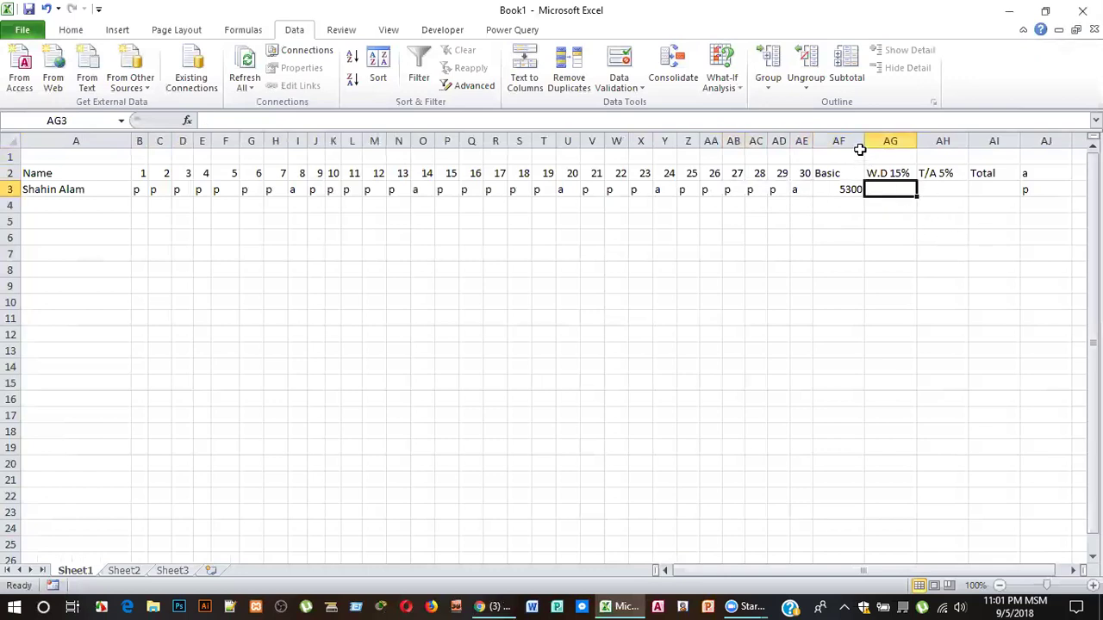
# Narrow column AF, which holds the 5300 Basic amount.
pyautogui.moveTo(864, 142); pyautogui.dragTo(845, 143)
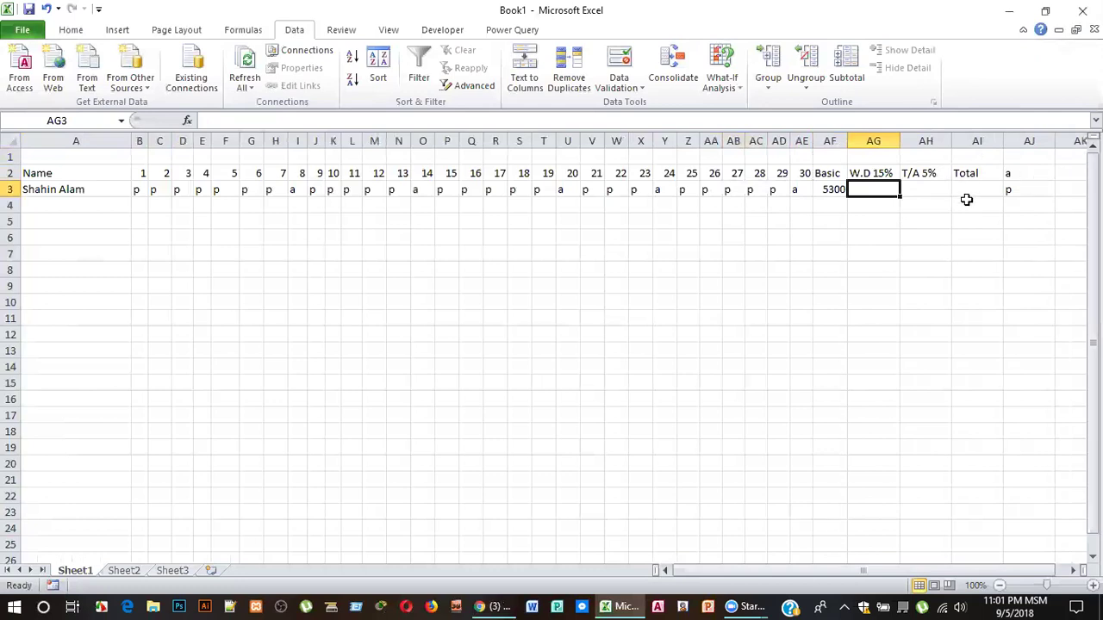
pyautogui.doubleClick(879, 189)
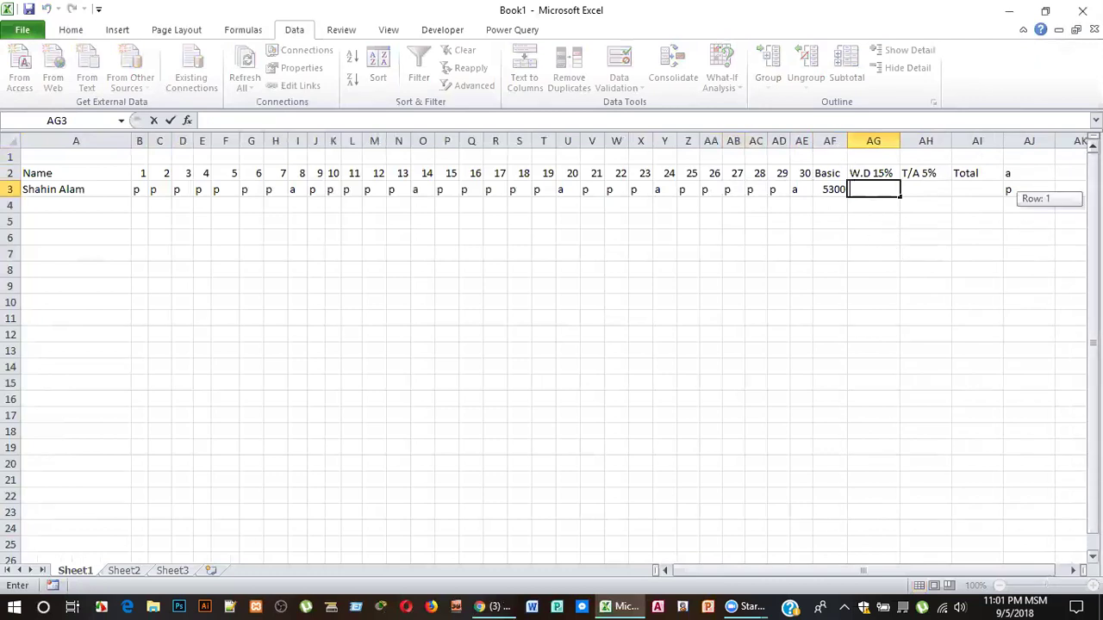
pyautogui.hscroll(1, 964, 567)
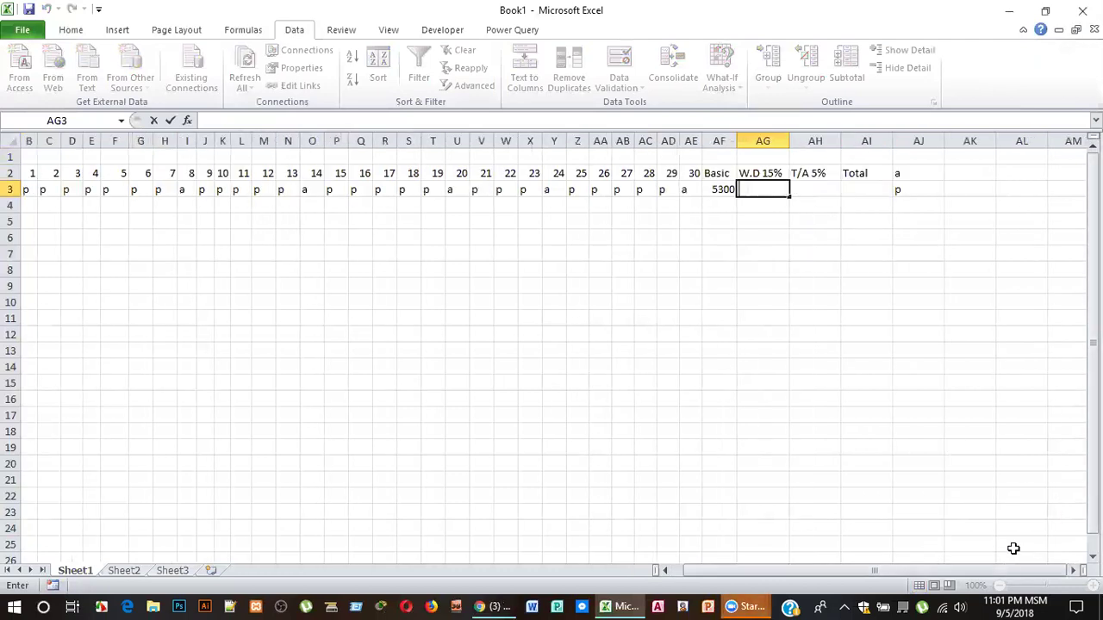
# Type the T.W.D heading in AL1 and copy it into AL2.
pyautogui.click(1028, 158)
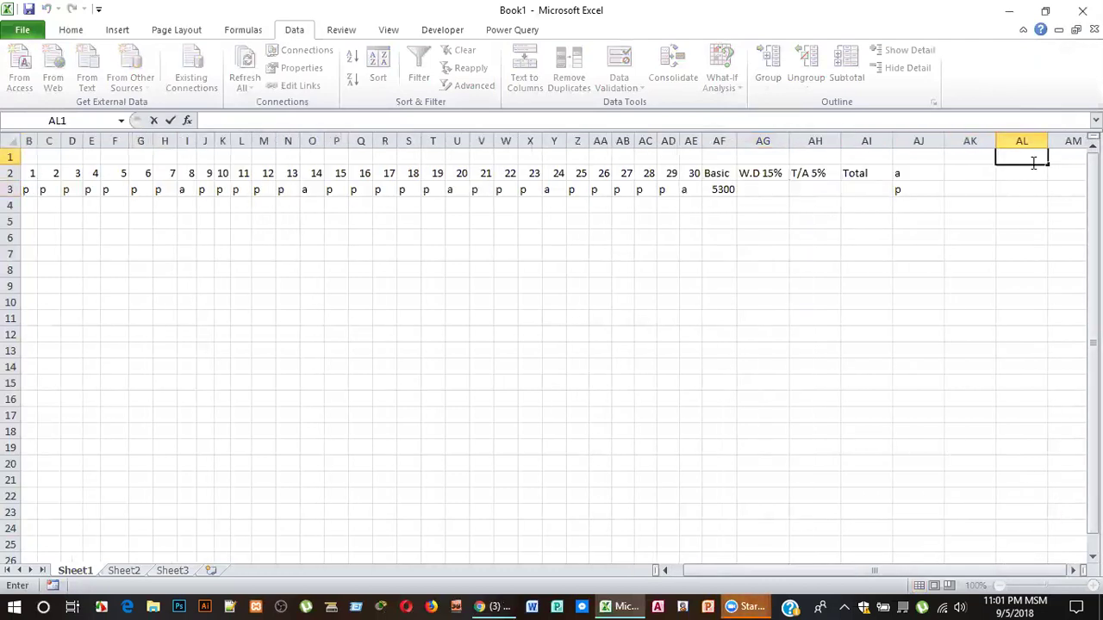
pyautogui.write('T.W.')
pyautogui.write('D')
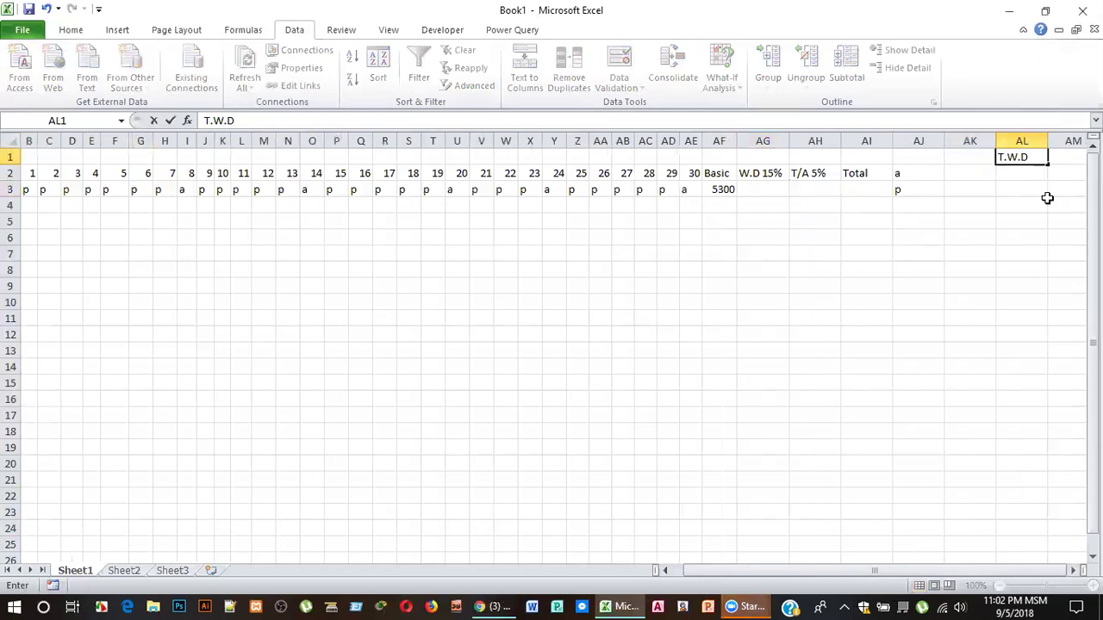
pyautogui.click(1029, 190)
pyautogui.click(1032, 156)
pyautogui.hotkey('ctrl', 'c')
pyautogui.click(1026, 173)
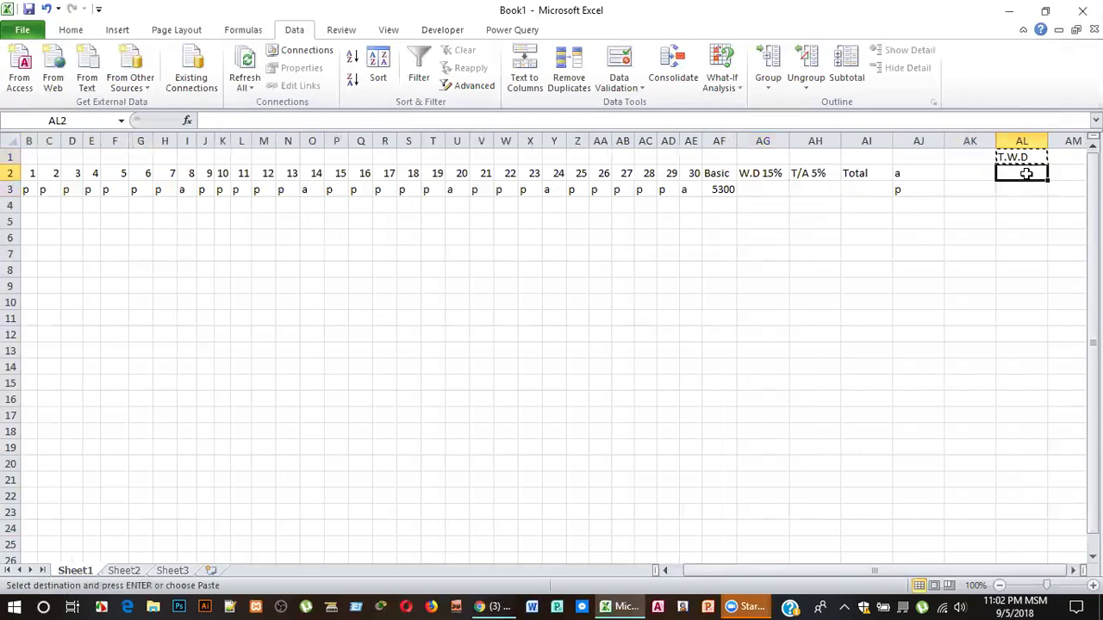
pyautogui.hotkey('ctrl', 'v')
pyautogui.click(1027, 193)
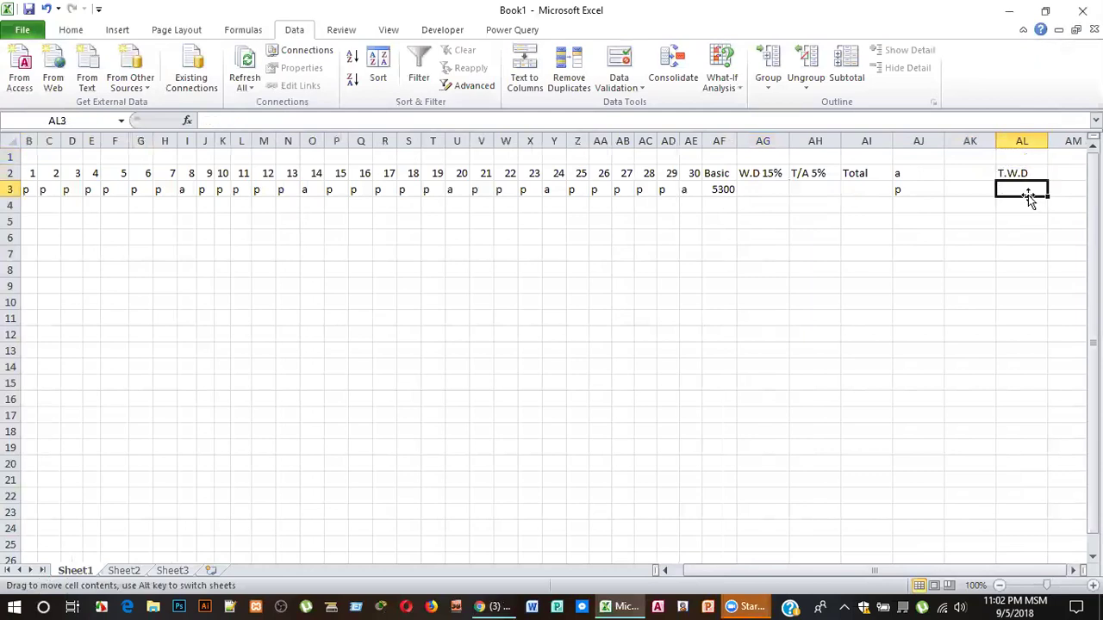
pyautogui.write('=')
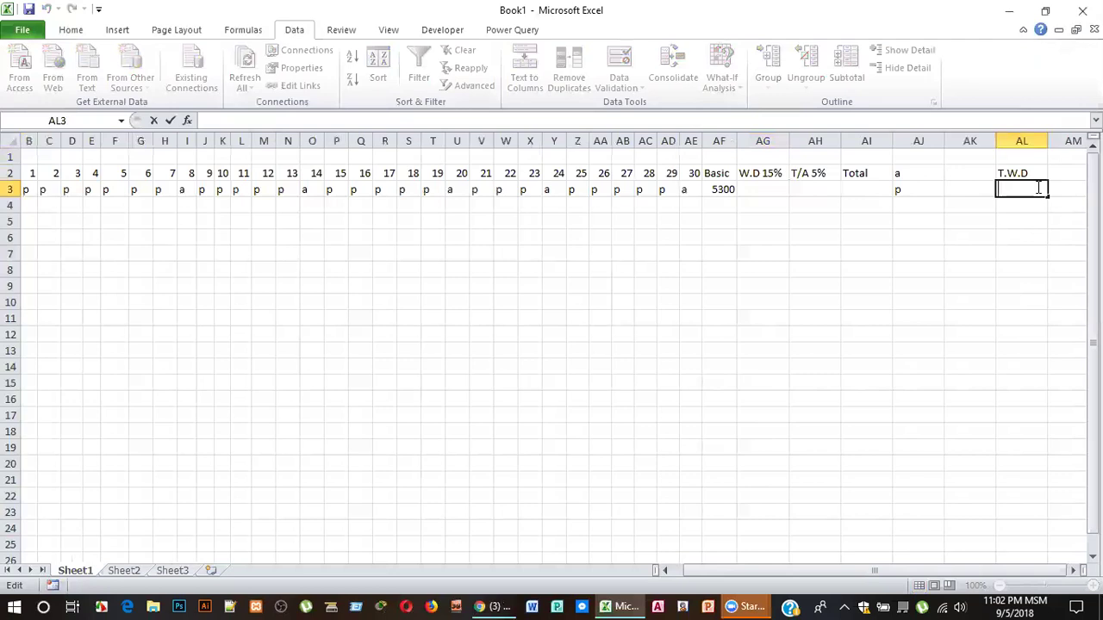
# Enter =COUNTIF(B3:AE3,"p") in AL3 to count the present days, giving 25.
pyautogui.write('=')
pyautogui.write('count')
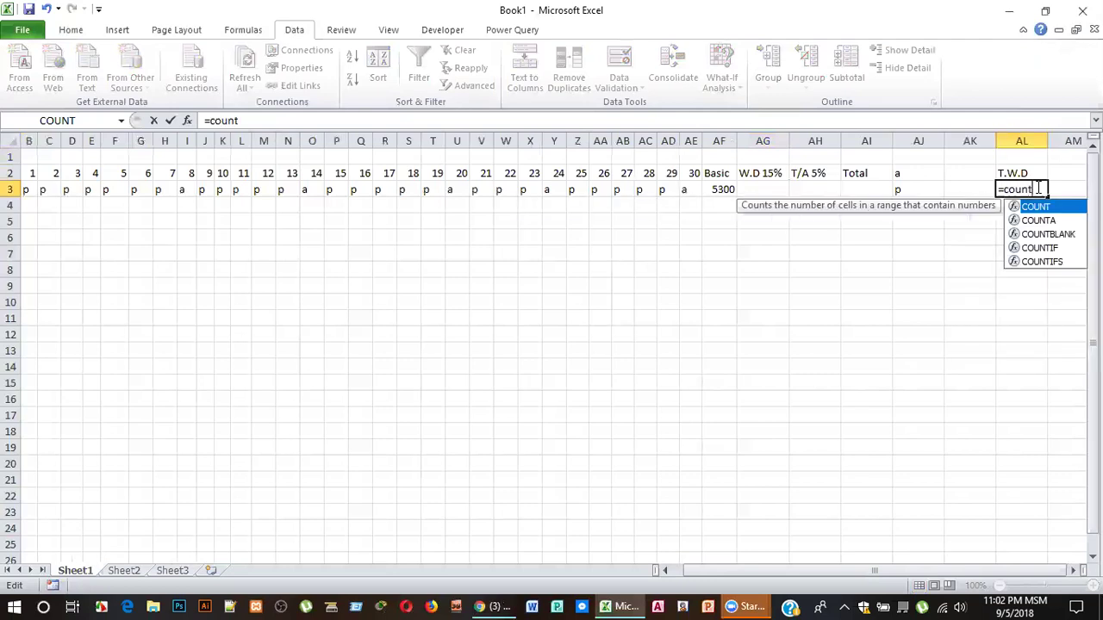
pyautogui.write('if(')
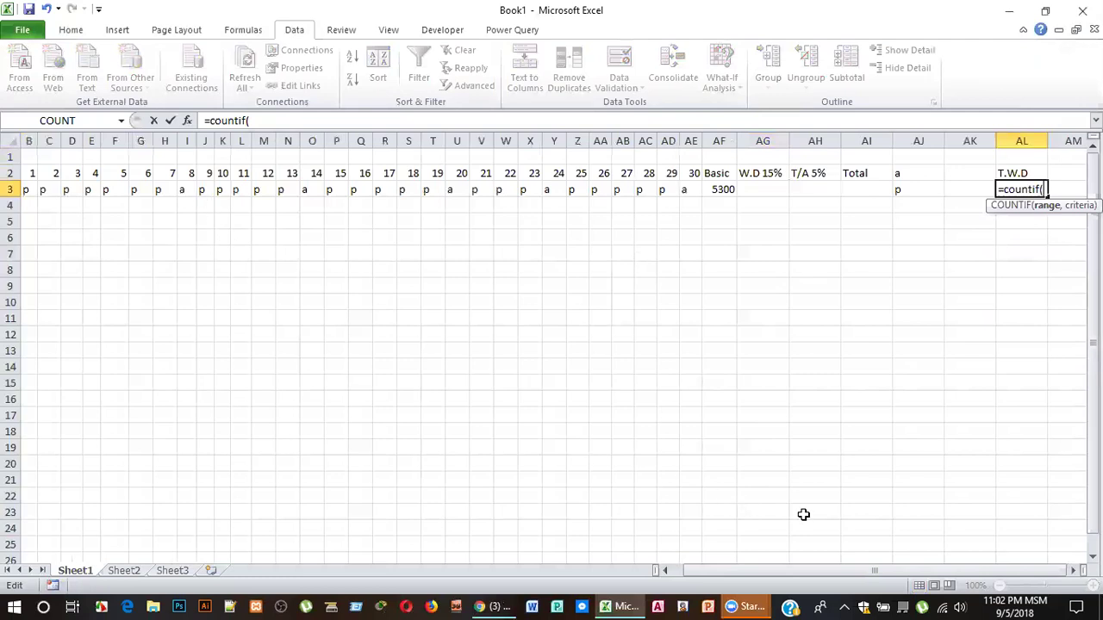
pyautogui.moveTo(991, 570); pyautogui.dragTo(955, 570)
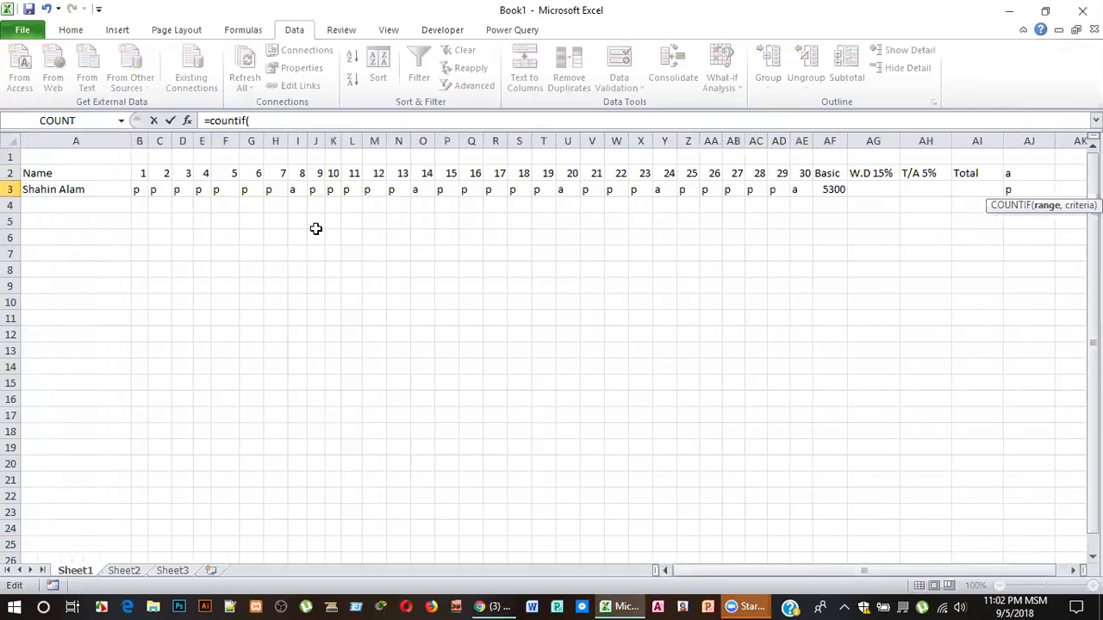
pyautogui.moveTo(135, 188)
pyautogui.mouseDown()
pyautogui.moveTo(728, 178)
pyautogui.moveTo(817, 196)
pyautogui.mouseUp()
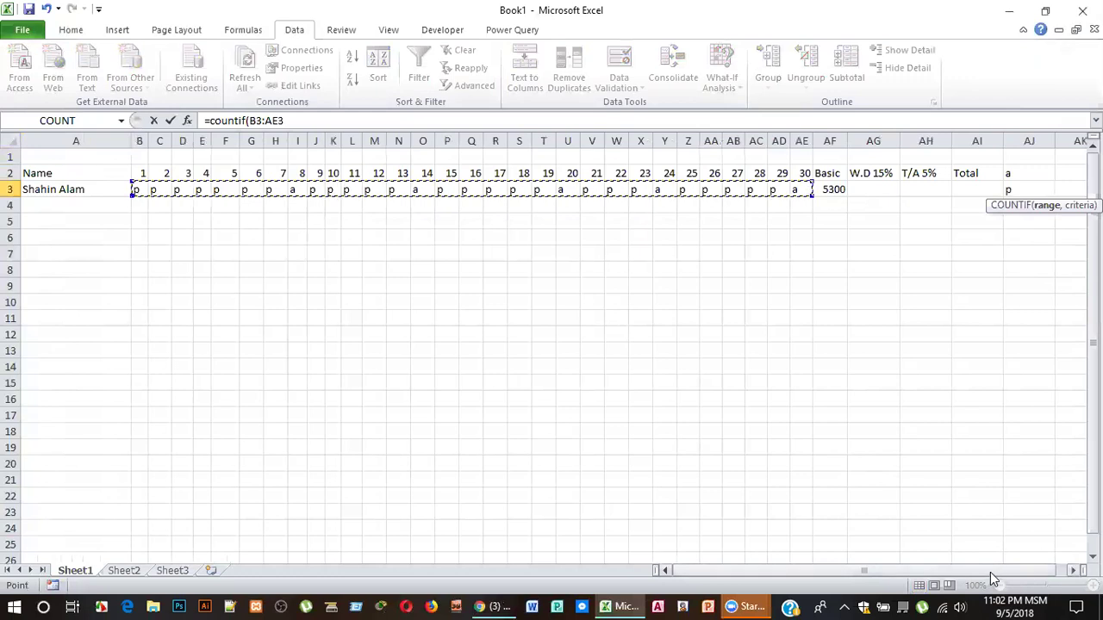
pyautogui.moveTo(990, 572); pyautogui.dragTo(1000, 572)
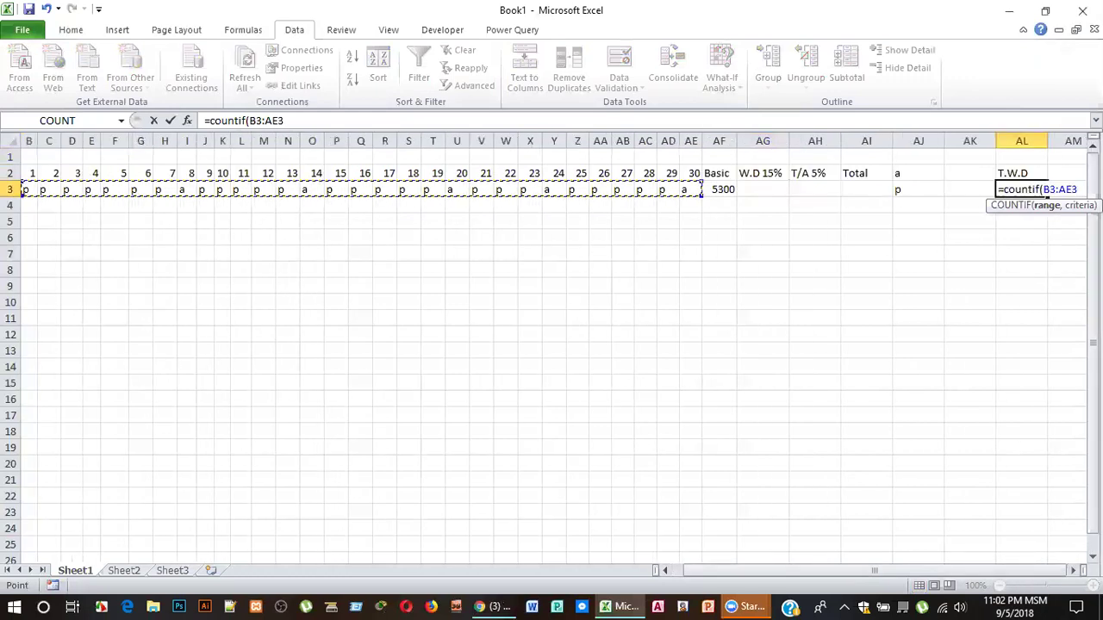
pyautogui.write(',"')
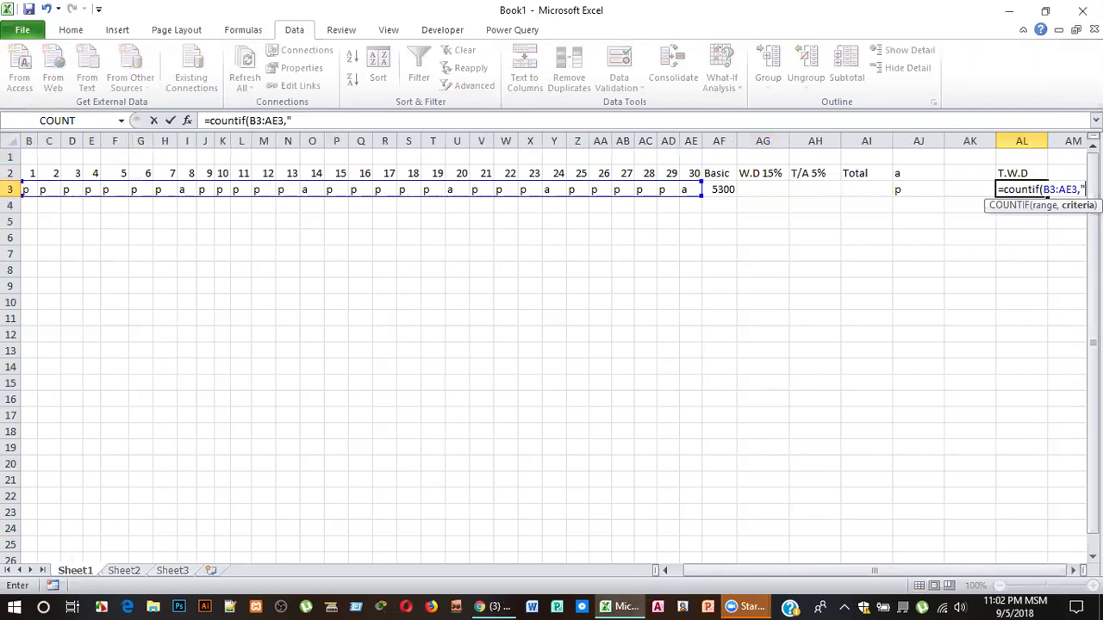
pyautogui.write('p')
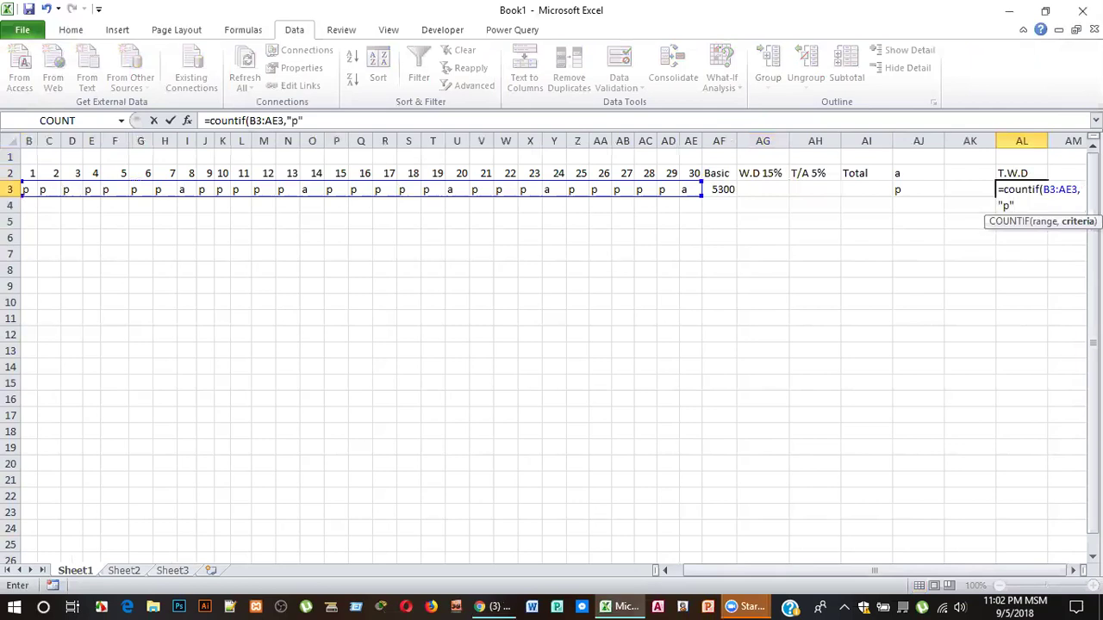
pyautogui.press('Return')
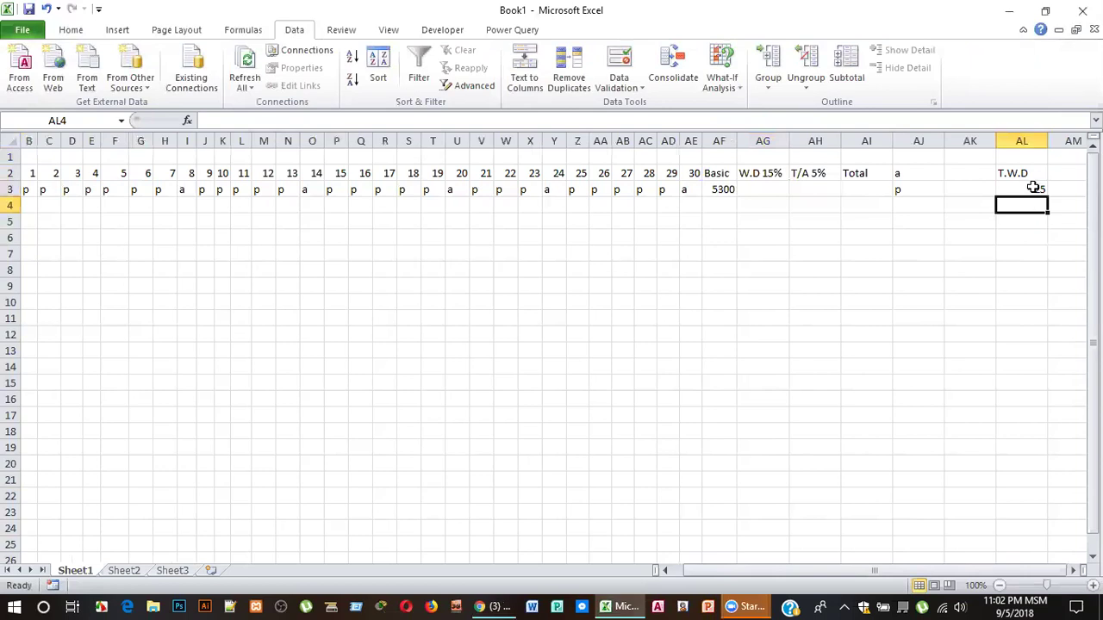
pyautogui.click(1033, 187)
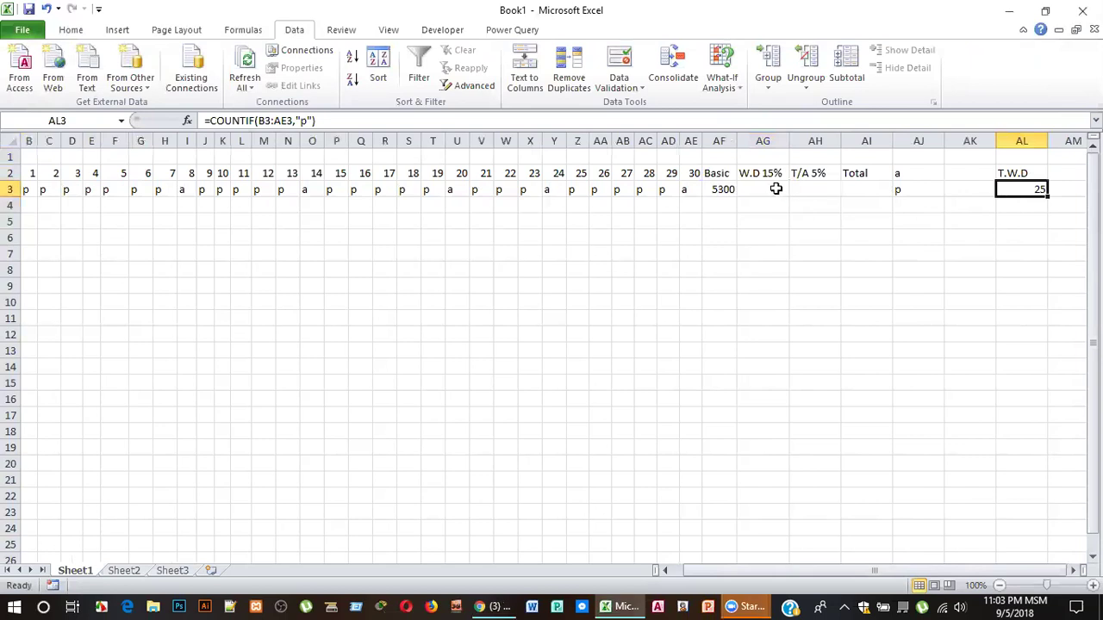
pyautogui.click(776, 189)
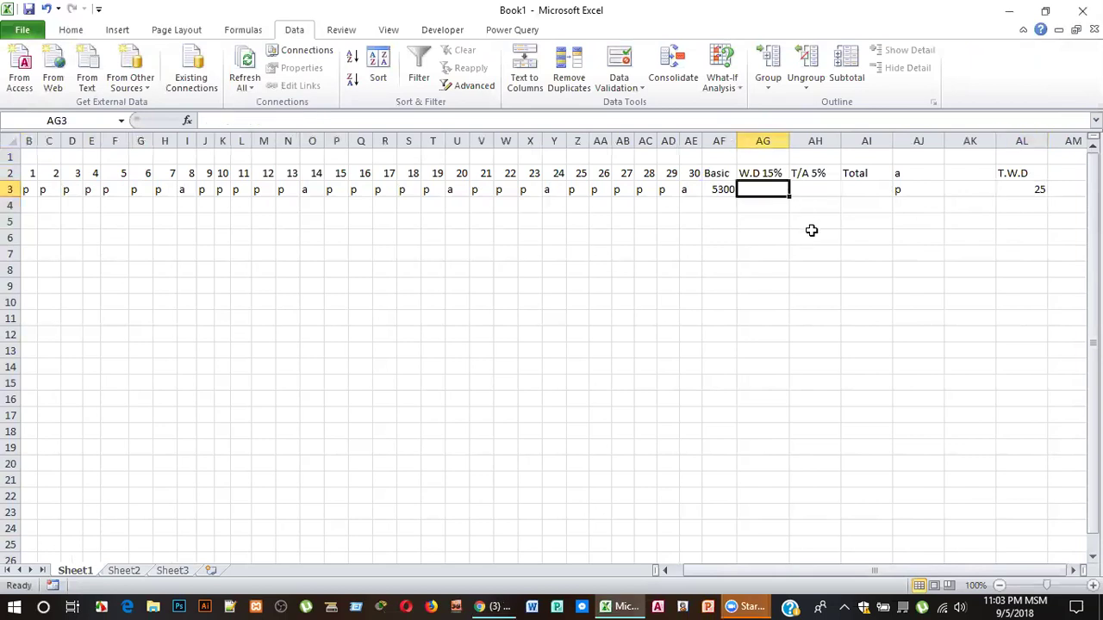
pyautogui.write('=')
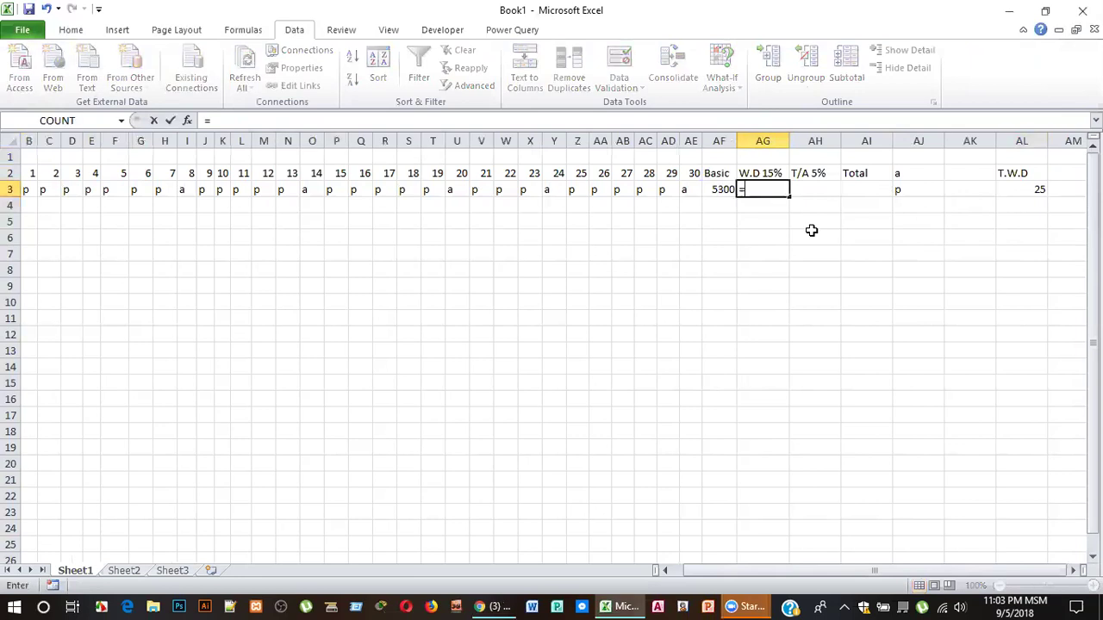
pyautogui.write('sum')
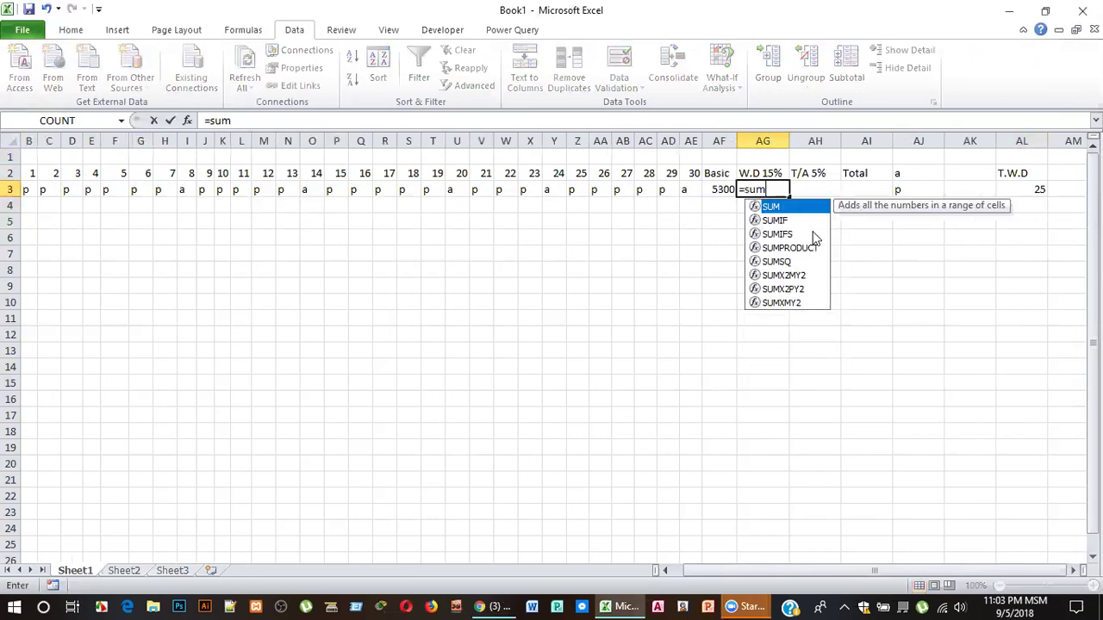
pyautogui.write('(')
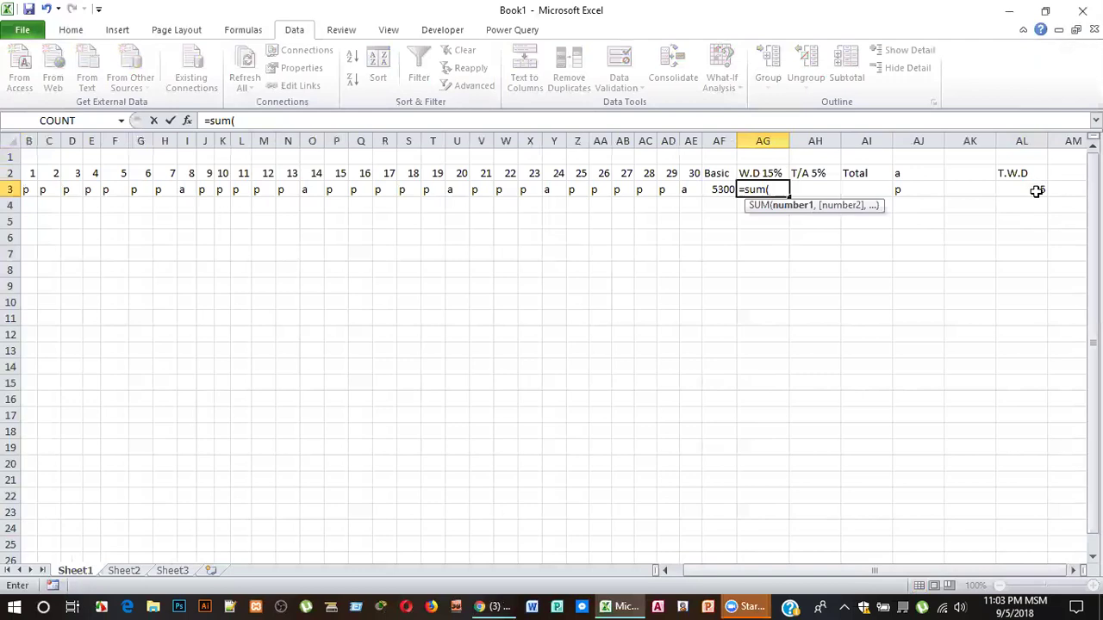
pyautogui.click(1037, 191)
pyautogui.write('*1')
pyautogui.write('5%')
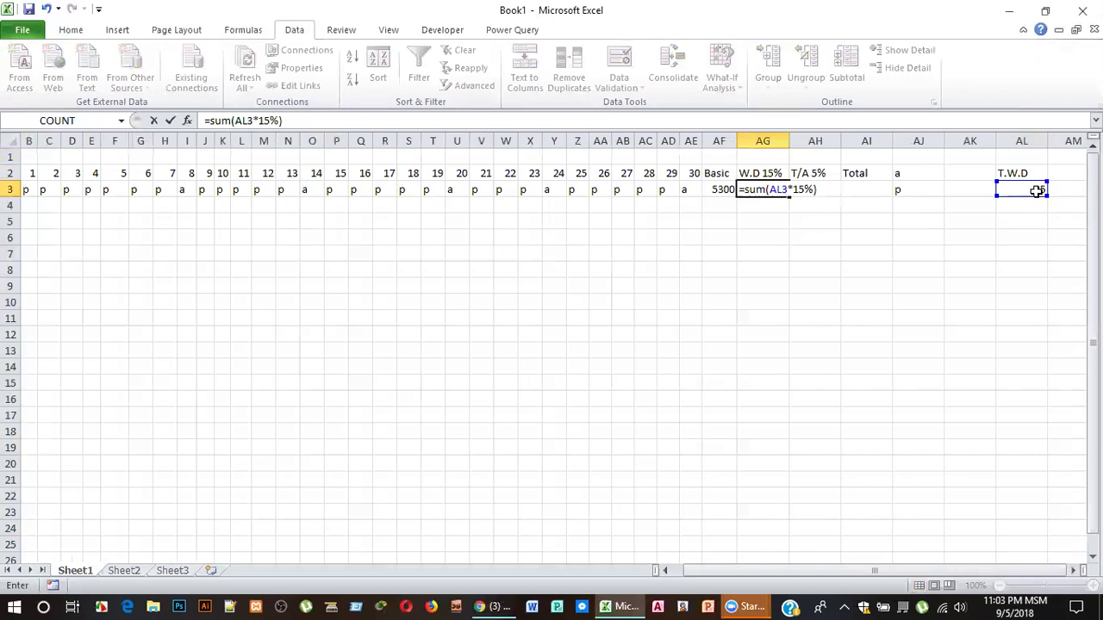
pyautogui.press('Return')
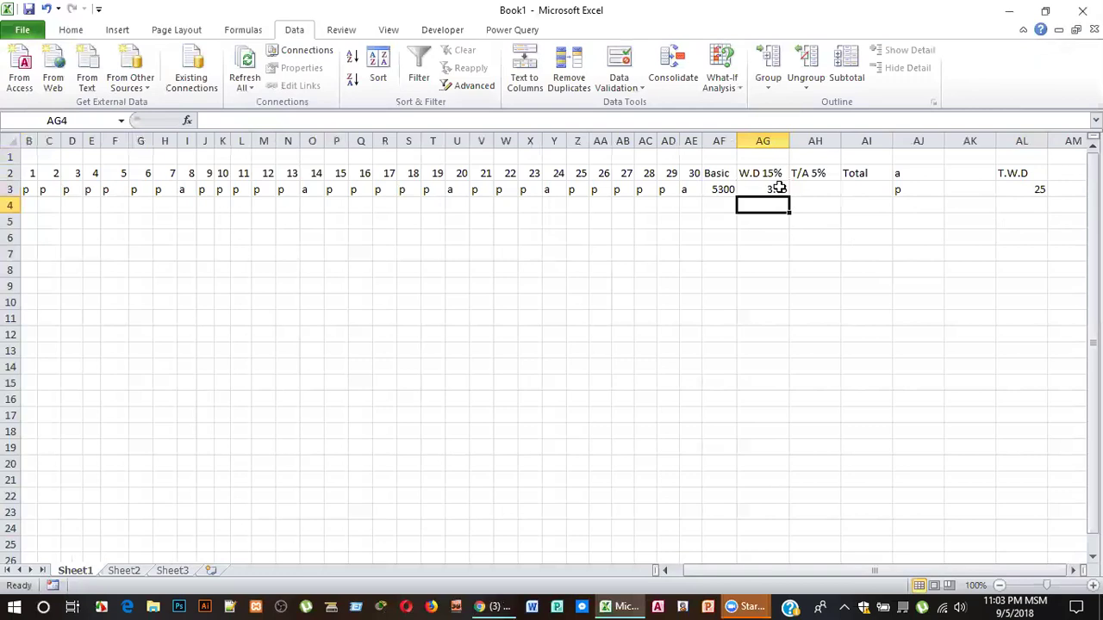
pyautogui.click(778, 188)
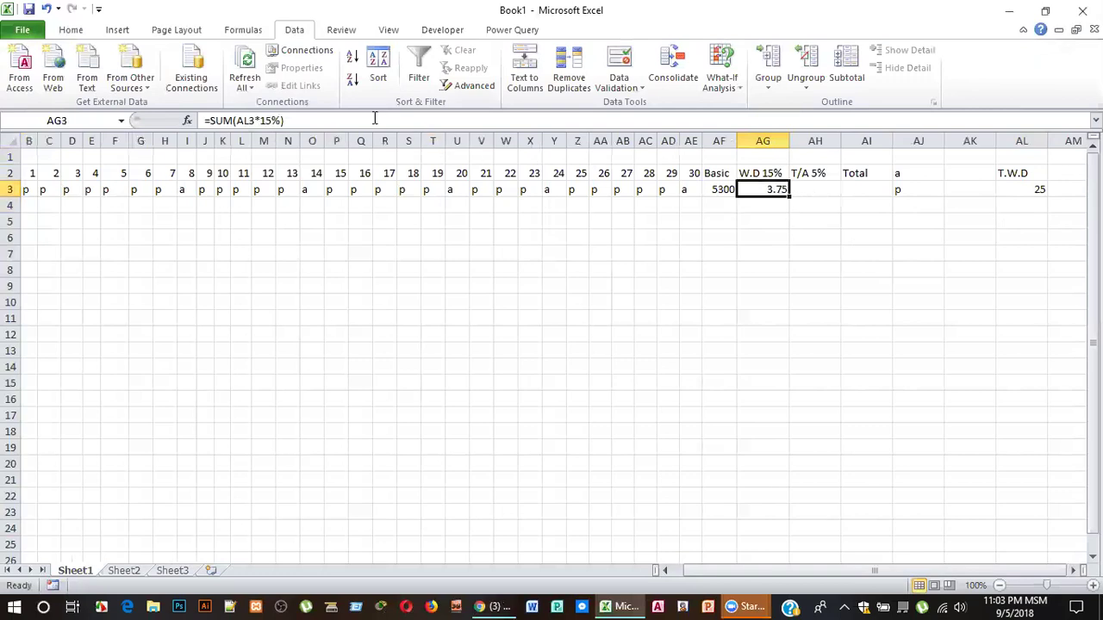
pyautogui.click(336, 121)
pyautogui.click(1040, 189)
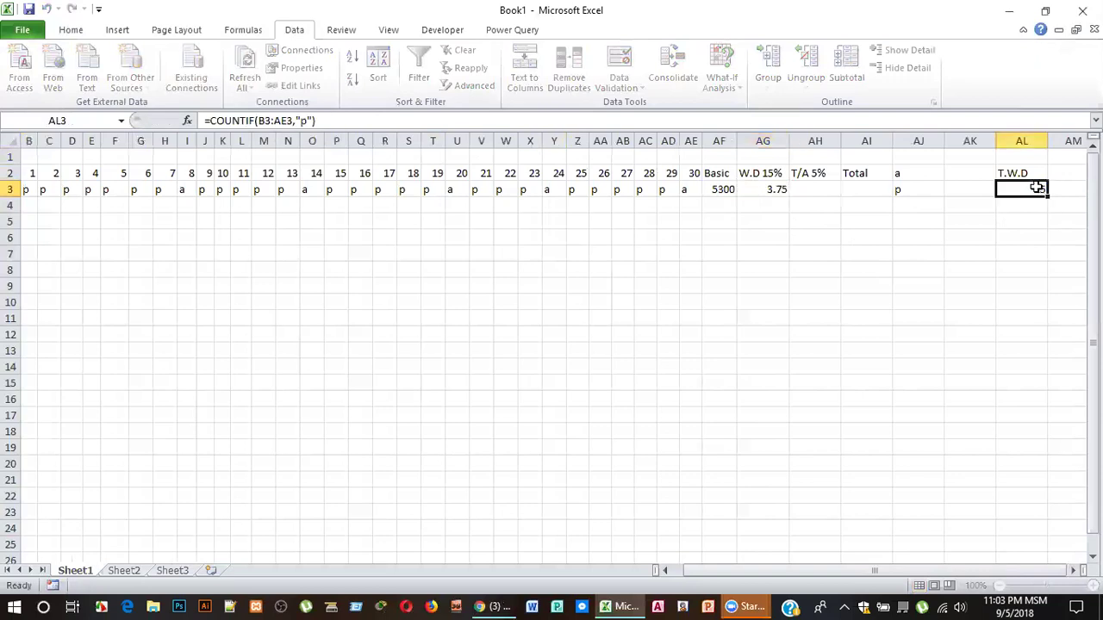
pyautogui.click(781, 188)
pyautogui.press('BackSpace')
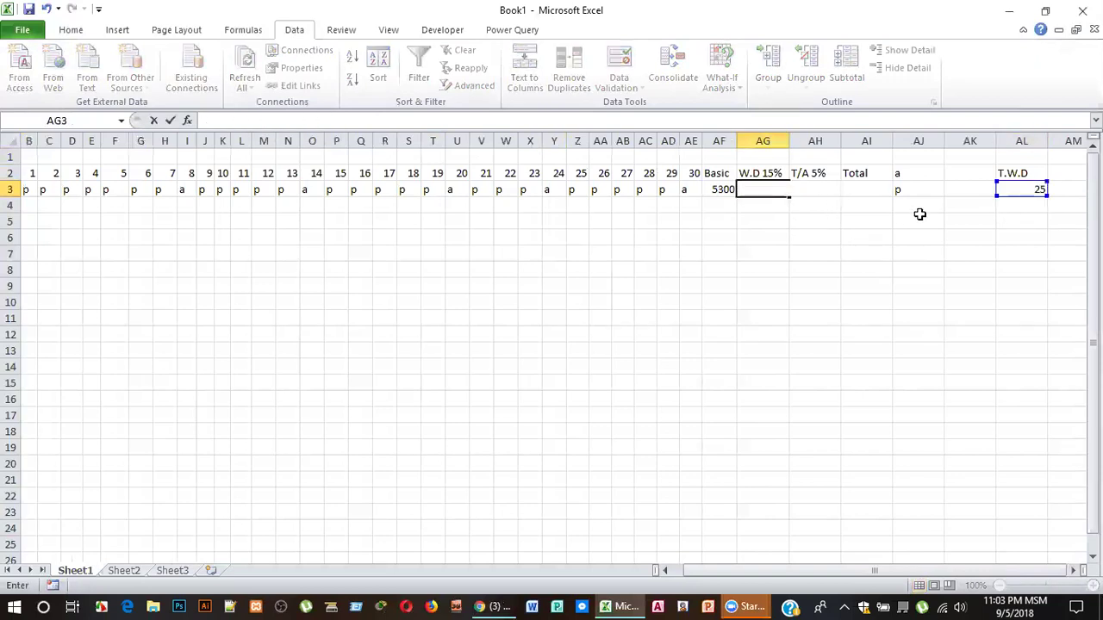
pyautogui.click(1034, 190)
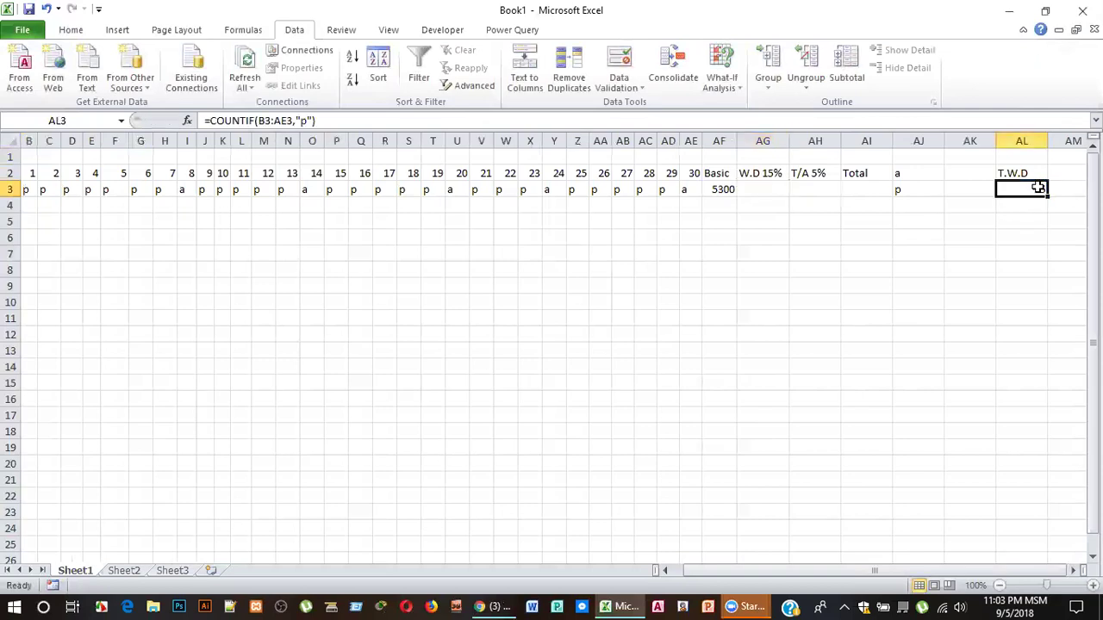
pyautogui.click(782, 193)
pyautogui.click(1043, 191)
# Put the header A.A in AM2, discarding the trial numbers typed first.
pyautogui.click(1065, 171)
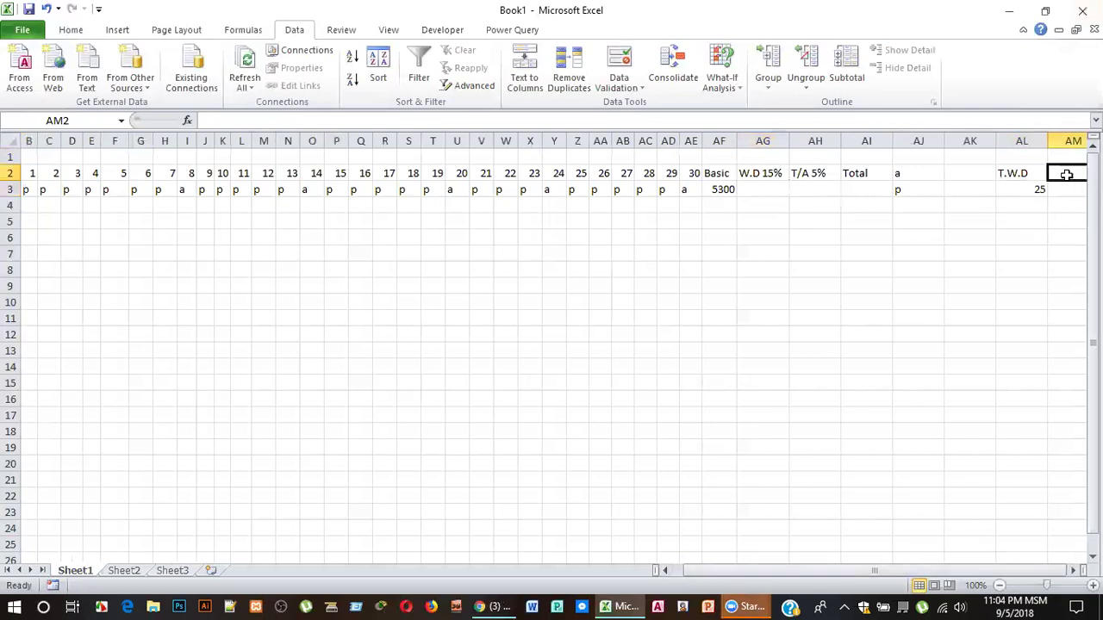
pyautogui.doubleClick(1066, 175)
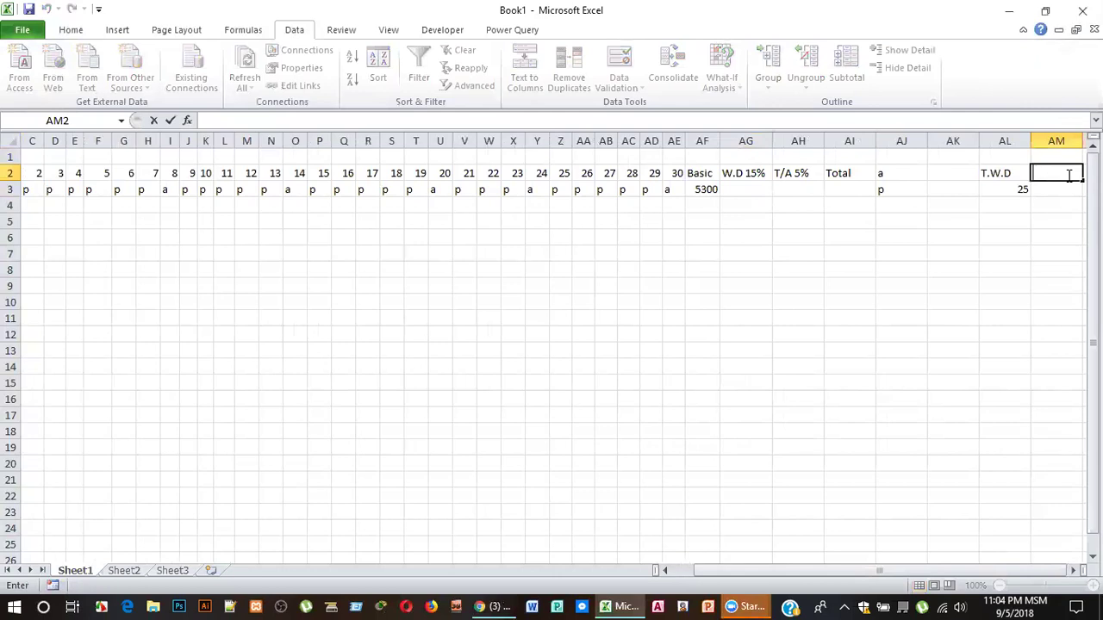
pyautogui.write('50')
pyautogui.press('BackSpace')
pyautogui.write('20')
pyautogui.press('BackSpace')
pyautogui.press('BackSpace')
pyautogui.click(1042, 193)
pyautogui.click(1056, 171)
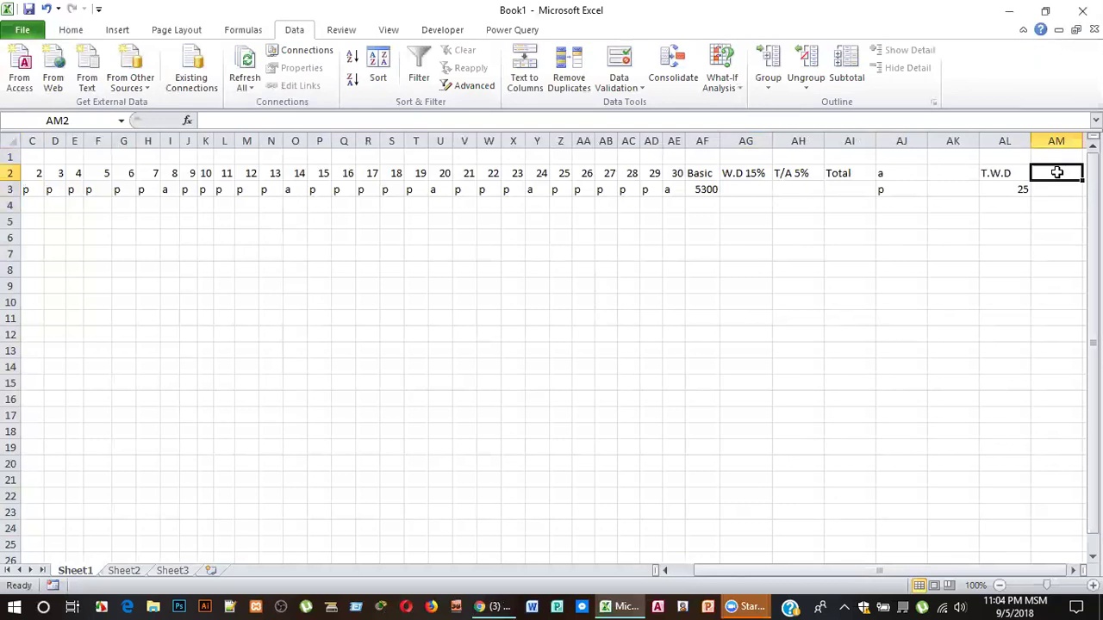
pyautogui.write('A')
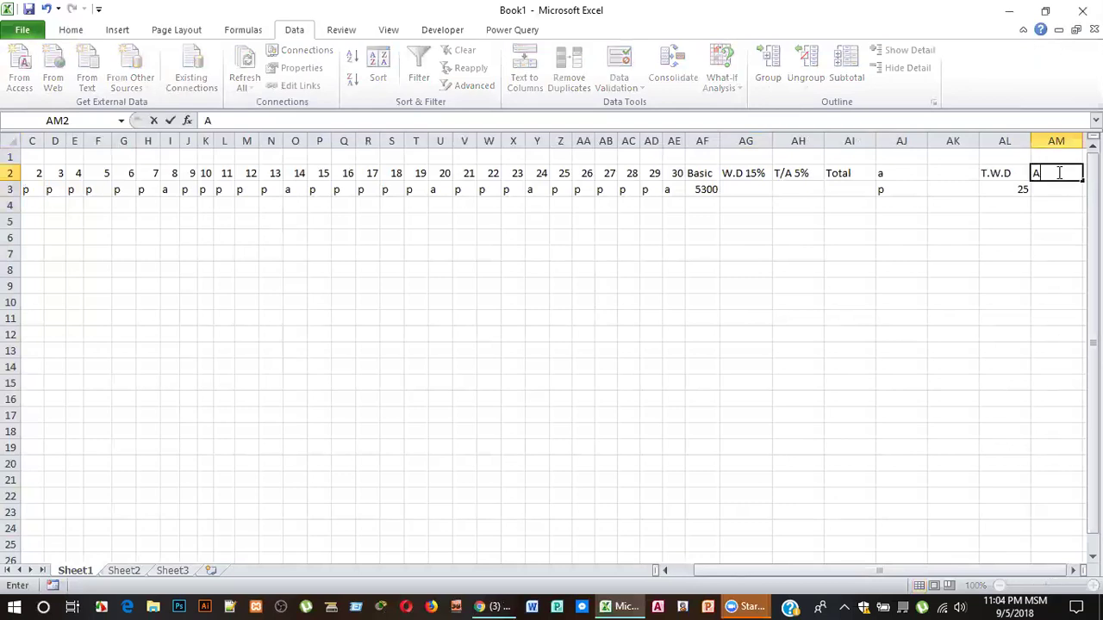
pyautogui.write('.A')
pyautogui.click(1061, 197)
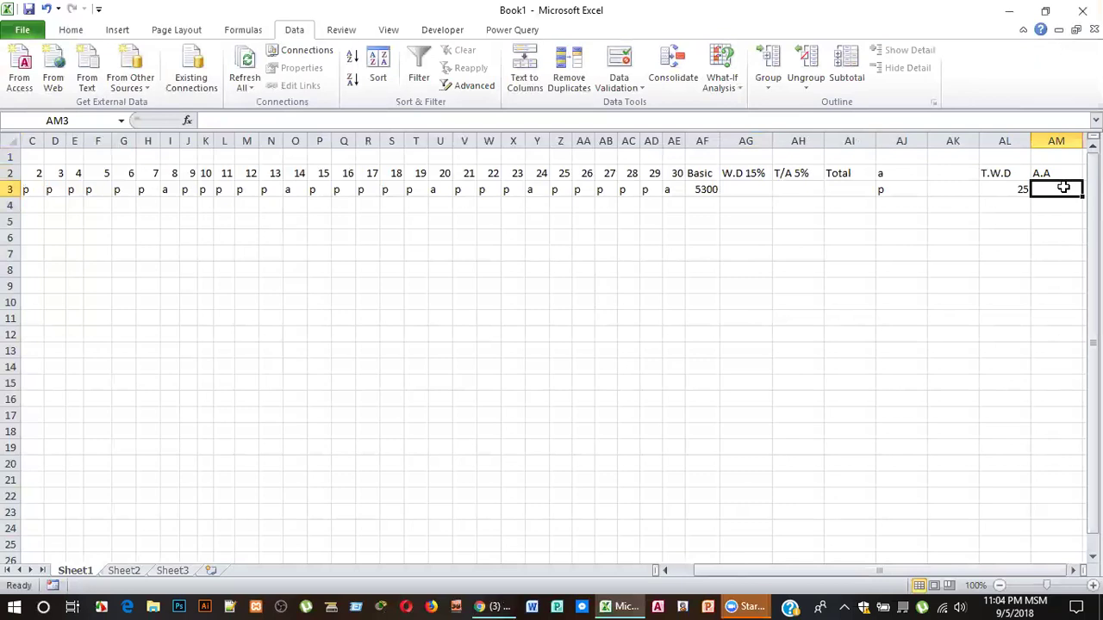
# Make AM3 compute =SUM(120*AL3), showing 3000, instead of the fixed 120*25.
pyautogui.write('=')
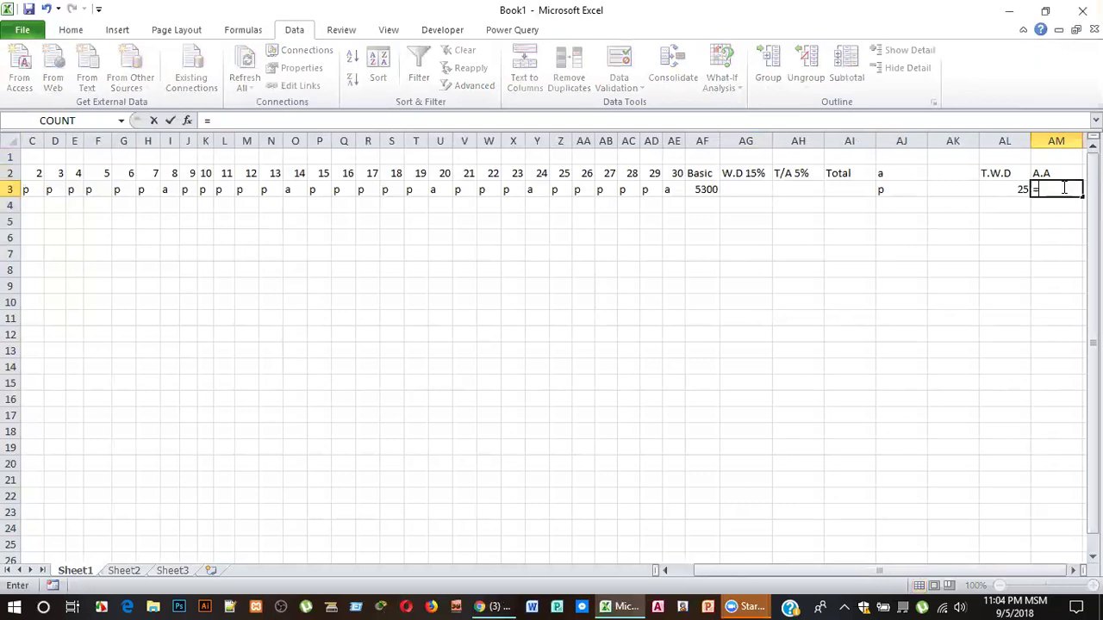
pyautogui.write('sum(')
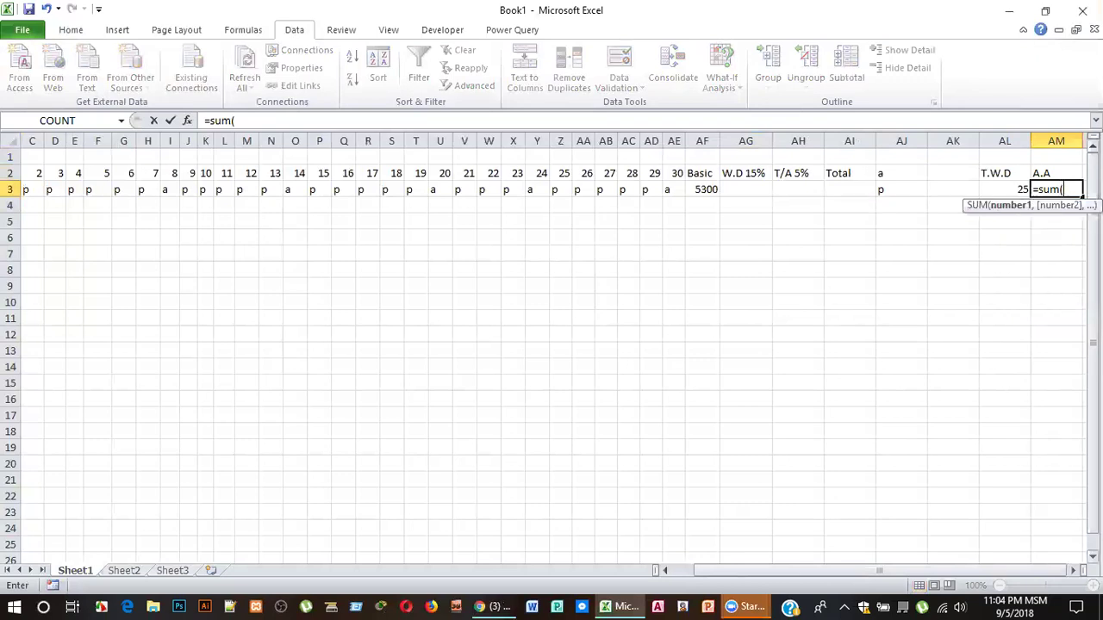
pyautogui.write('120')
pyautogui.write('*')
pyautogui.write('25)')
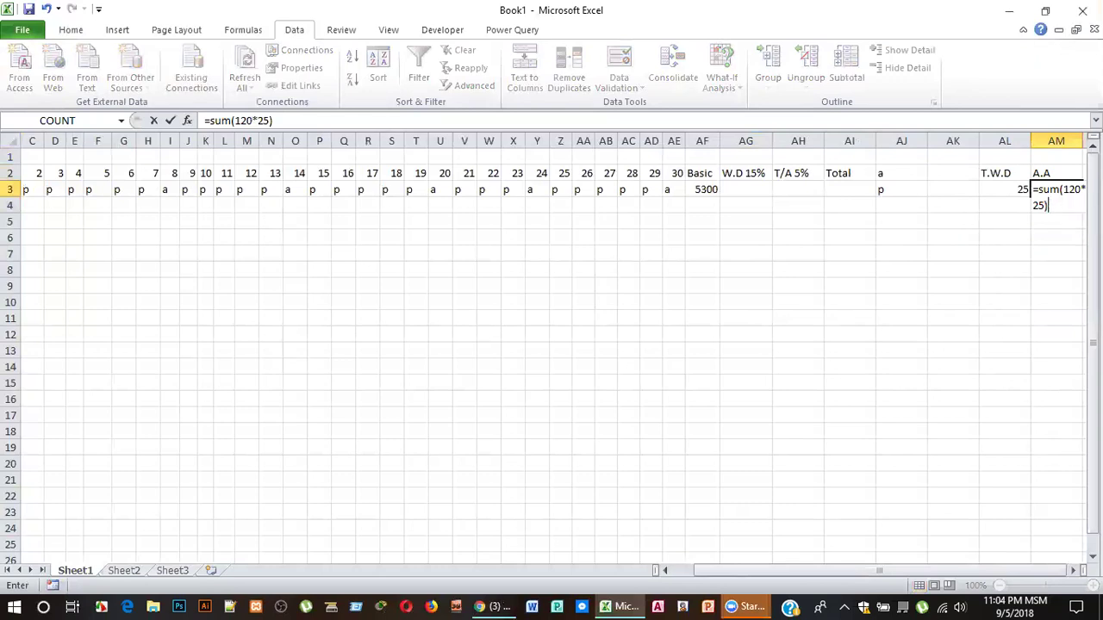
pyautogui.press('BackSpace')
pyautogui.press('BackSpace')
pyautogui.press('BackSpace')
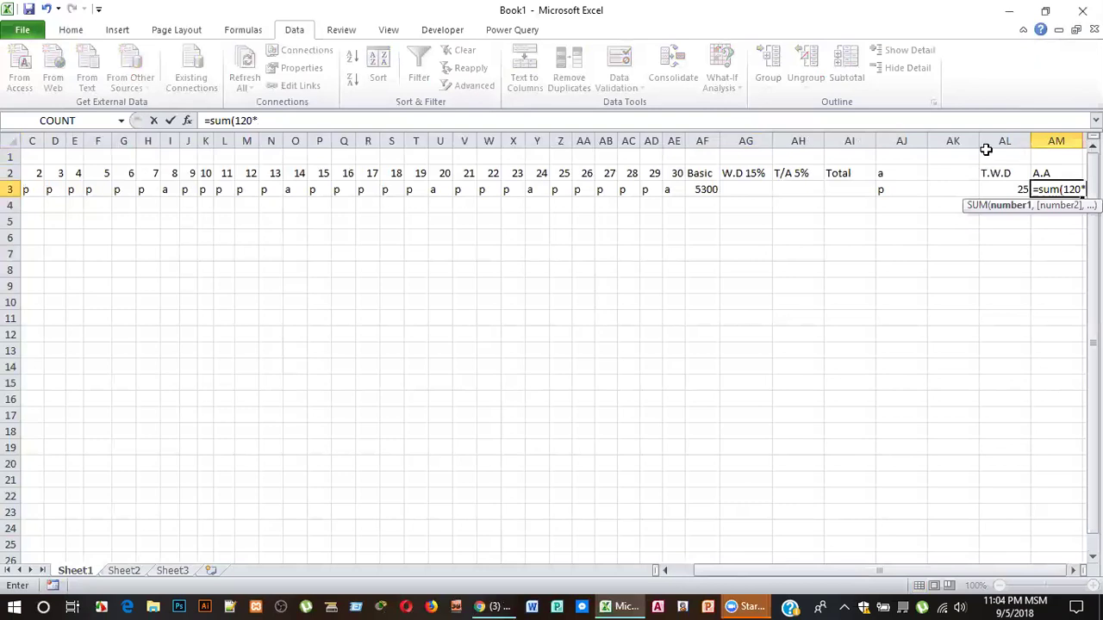
pyautogui.click(1021, 187)
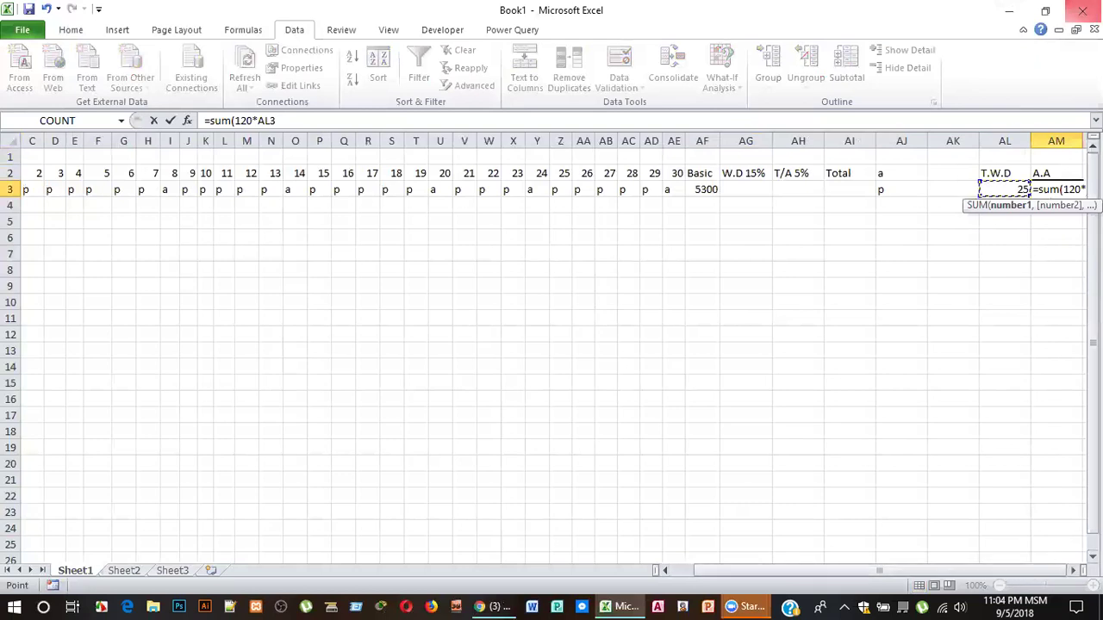
pyautogui.press('F2')
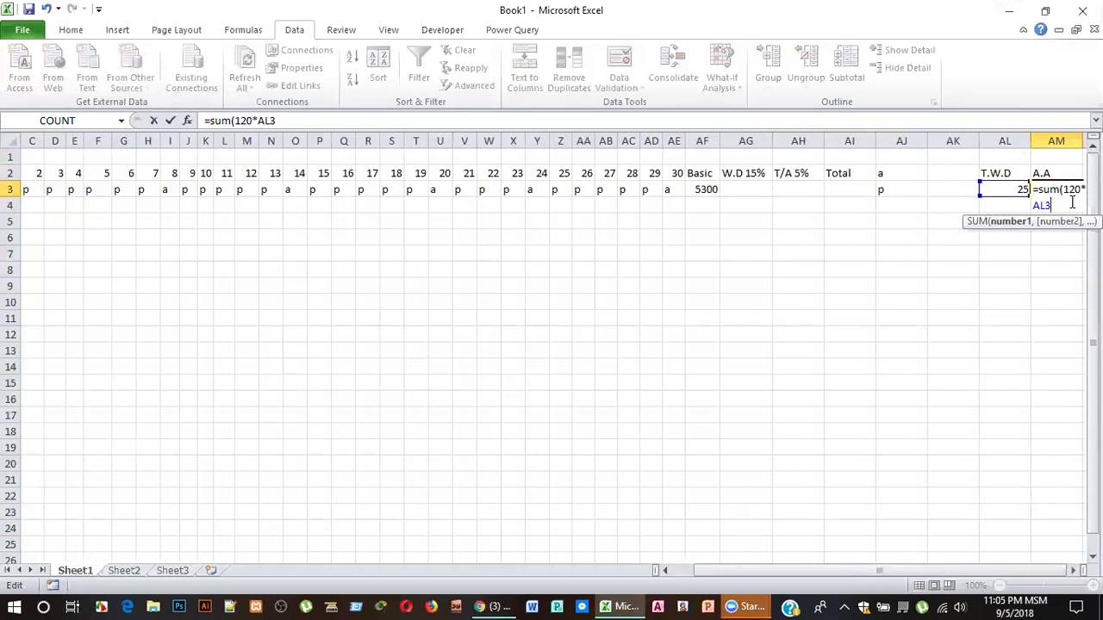
pyautogui.write(')')
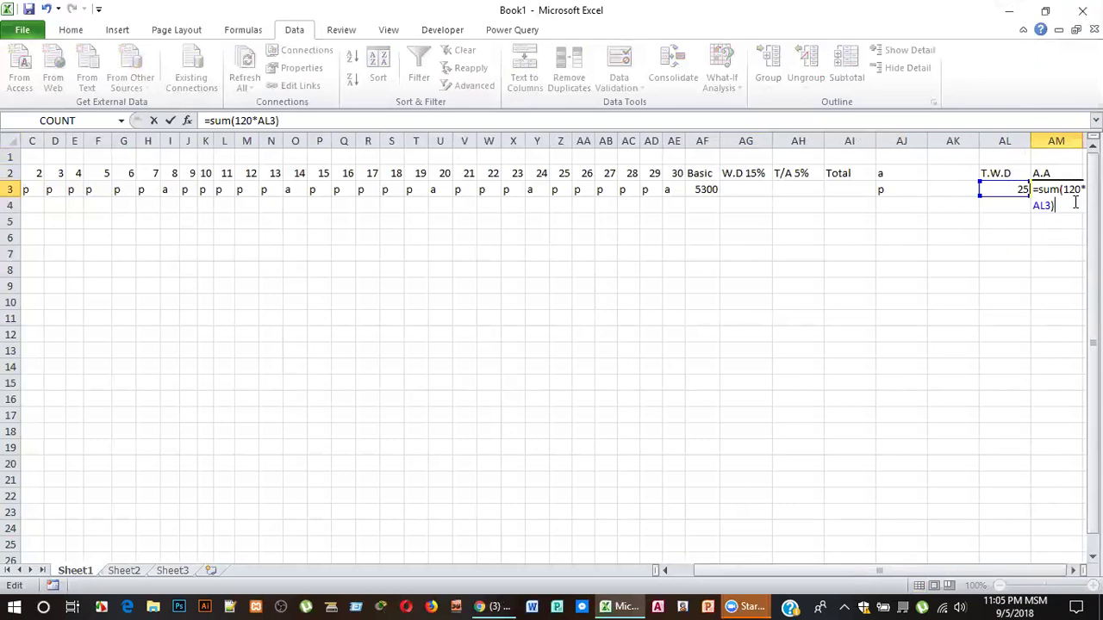
pyautogui.press('Return')
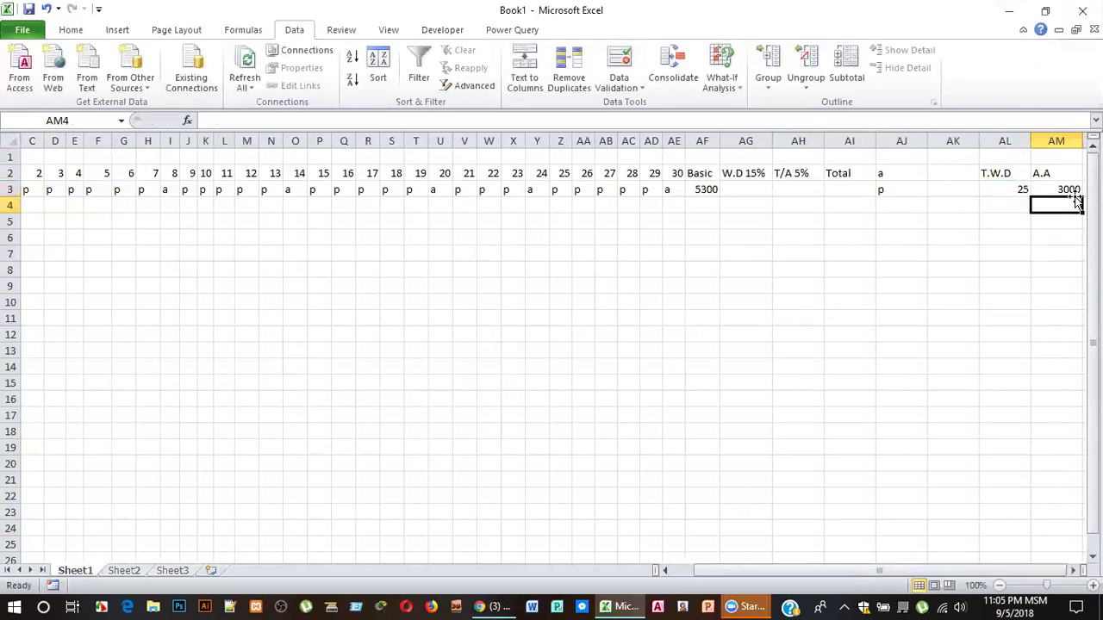
pyautogui.click(1071, 189)
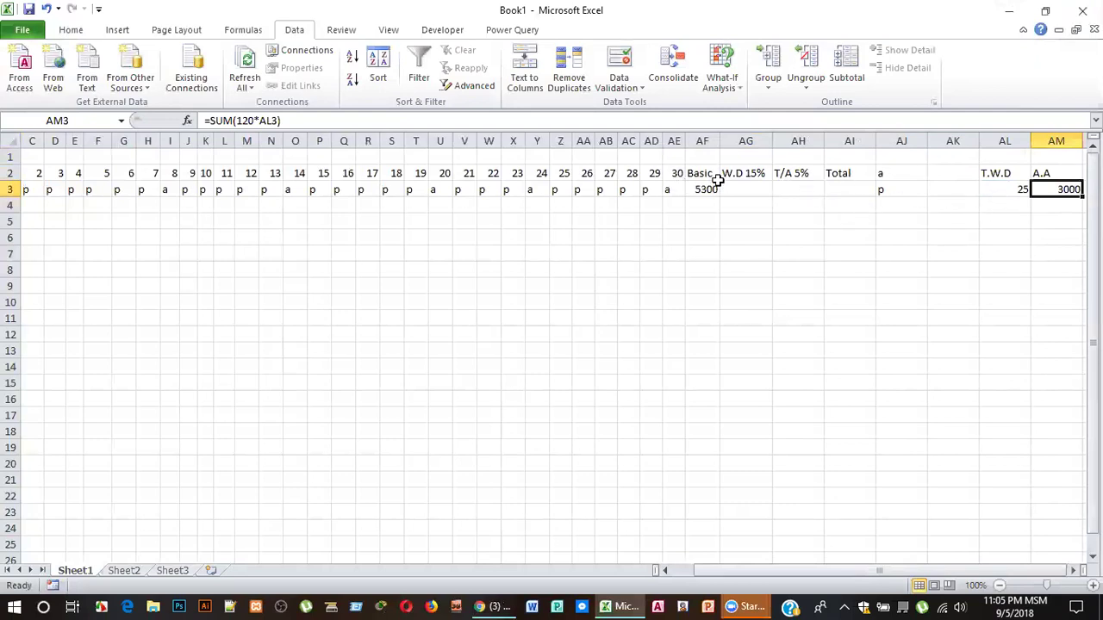
pyautogui.click(743, 189)
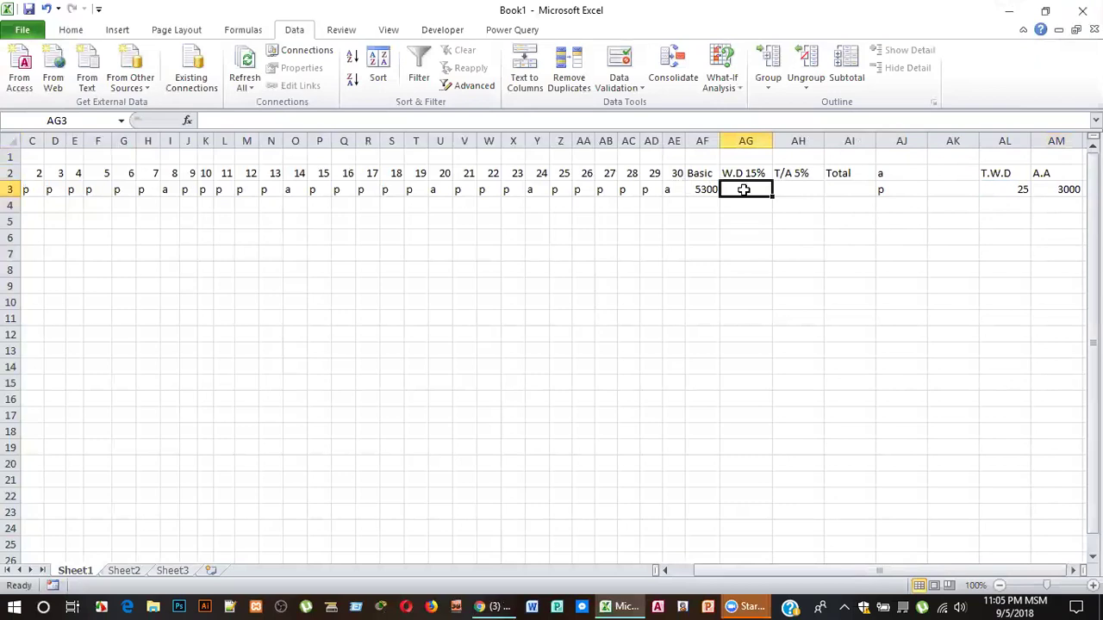
# Enter =SUM(AM3*15%) in AG3 so the W.D 15% cell shows 450.
pyautogui.write('=')
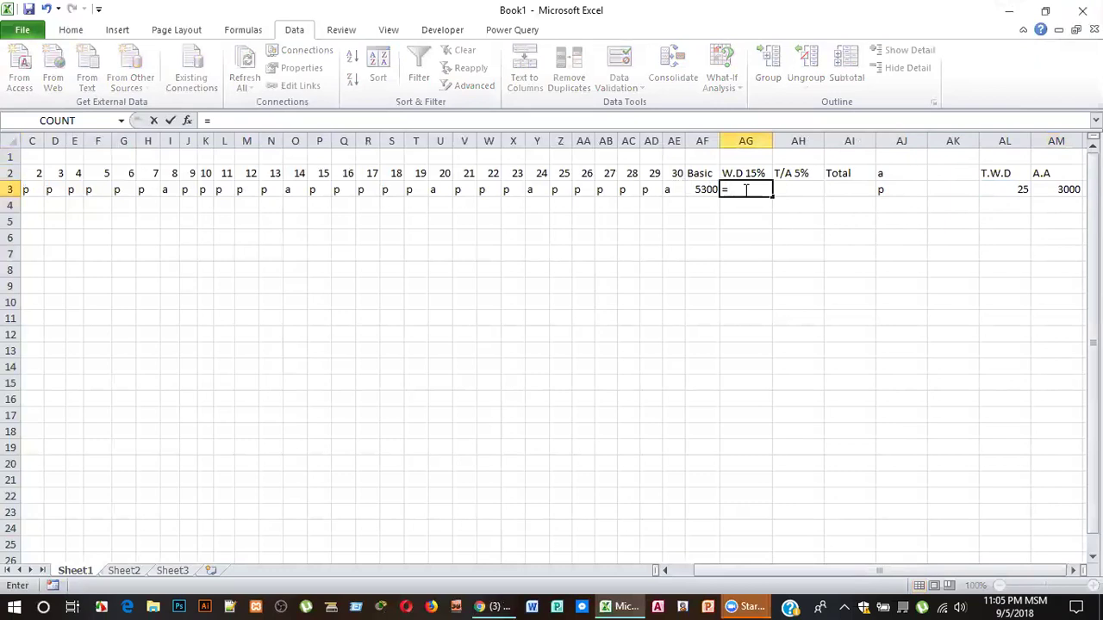
pyautogui.write('sum')
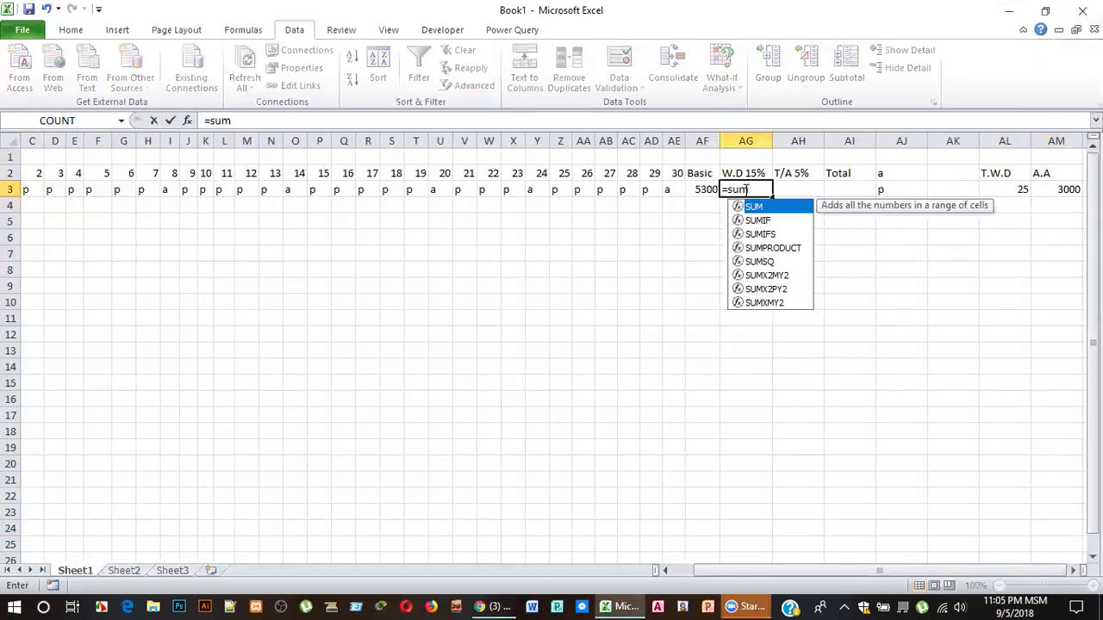
pyautogui.write('(')
pyautogui.click(1065, 188)
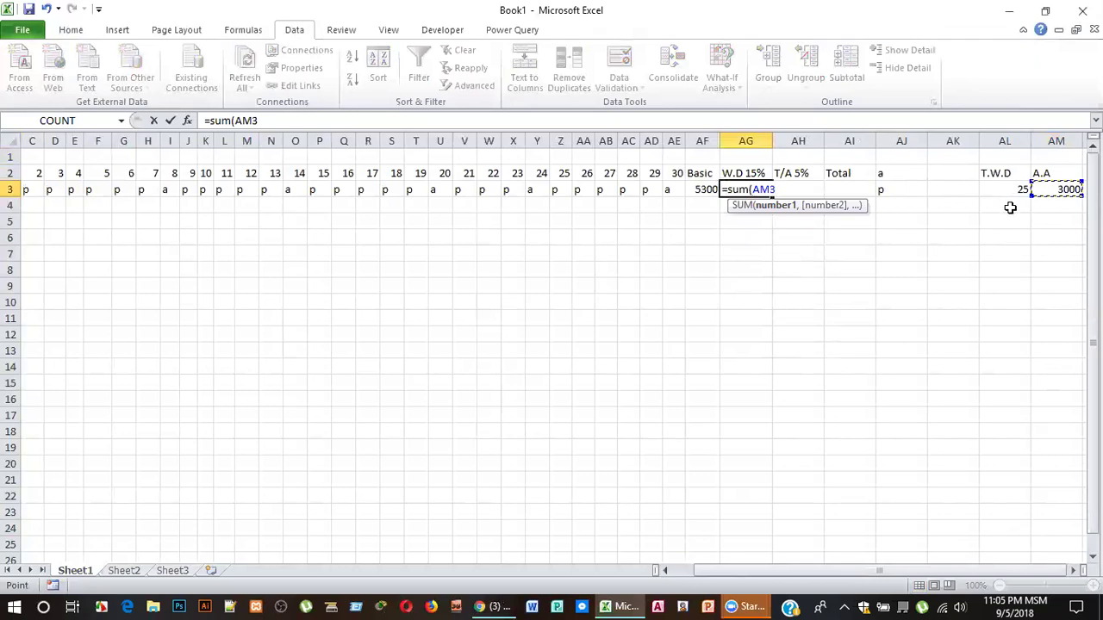
pyautogui.write('*')
pyautogui.write('15%)')
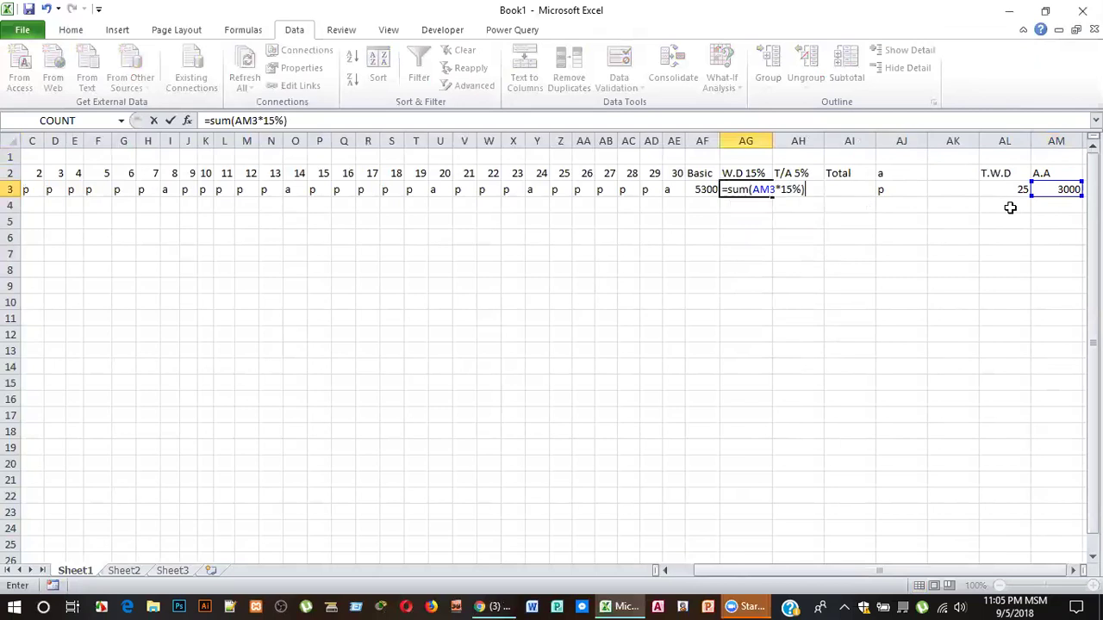
pyautogui.press('Return')
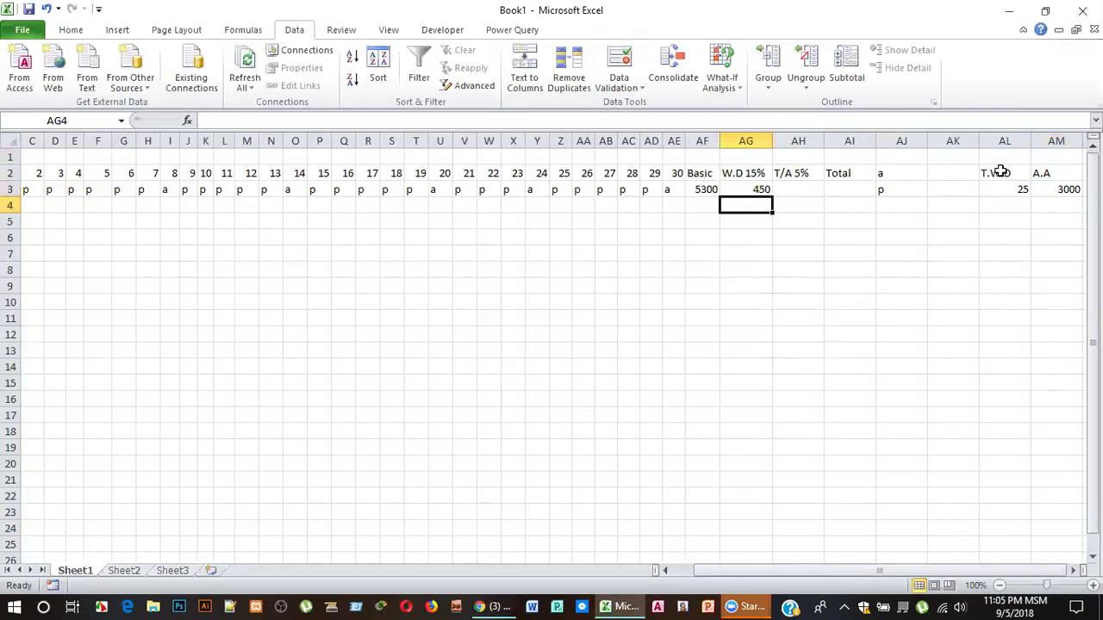
# Label AK2 with the header W+B.
pyautogui.click(939, 169)
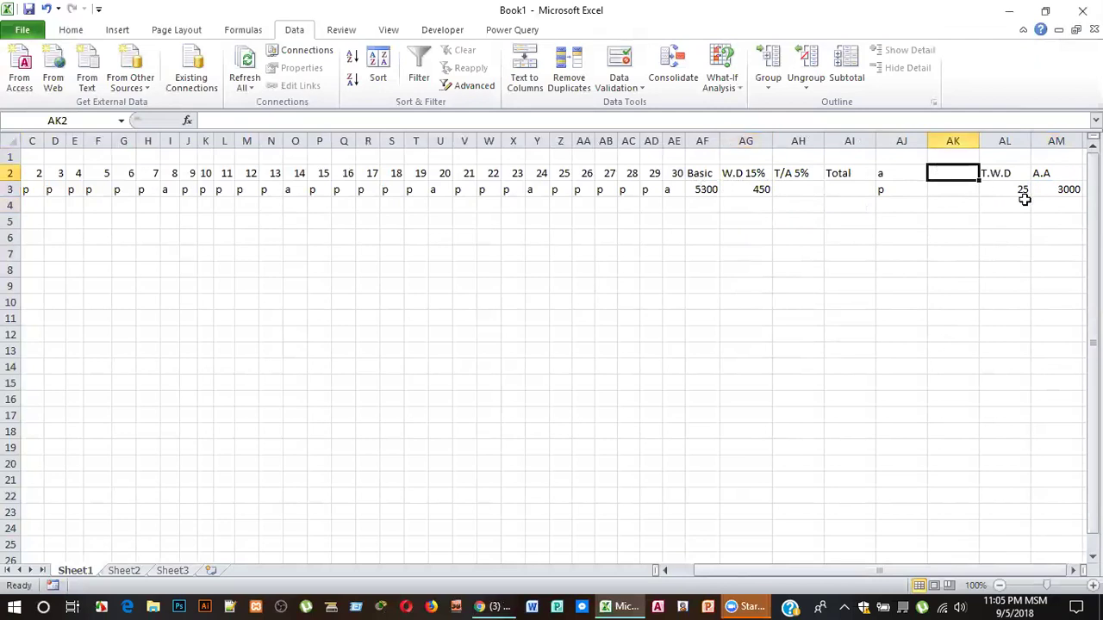
pyautogui.write('t')
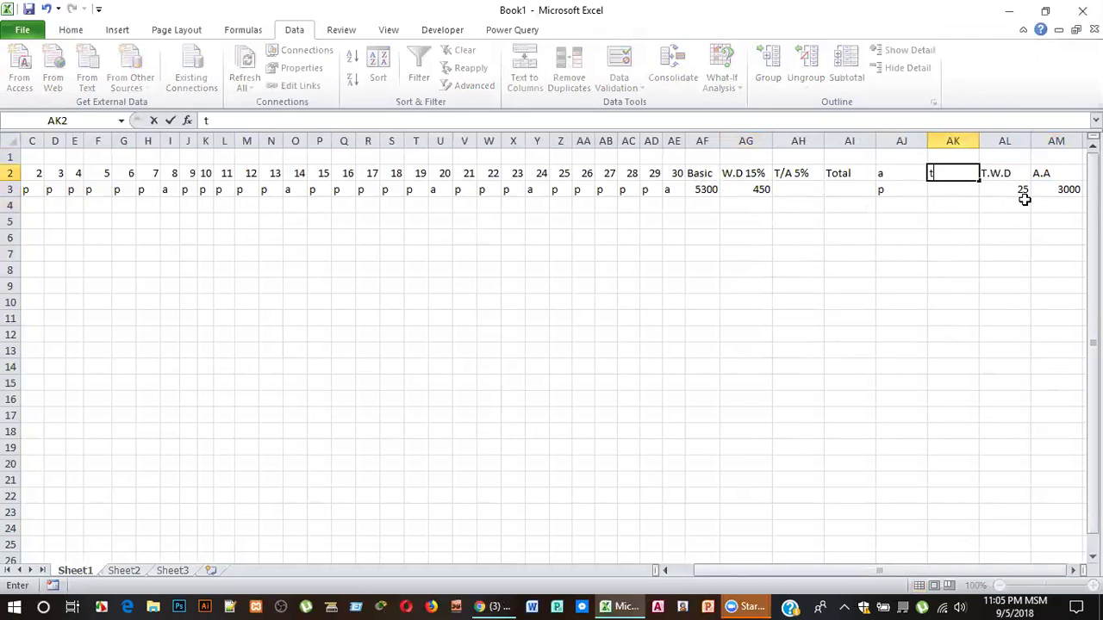
pyautogui.write('WD')
pyautogui.press('BackSpace')
pyautogui.write('+')
pyautogui.write('B')
pyautogui.click(966, 195)
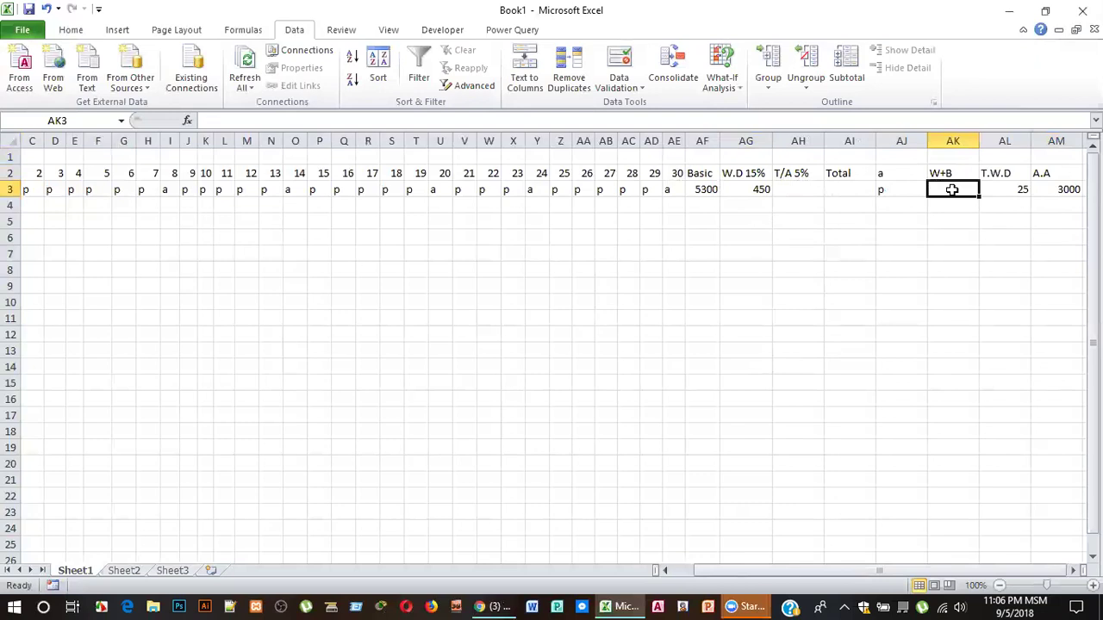
# Enter =sum(AF3+AG3) in AK3, adding Basic and W.D to give 5750.
pyautogui.write('=sum')
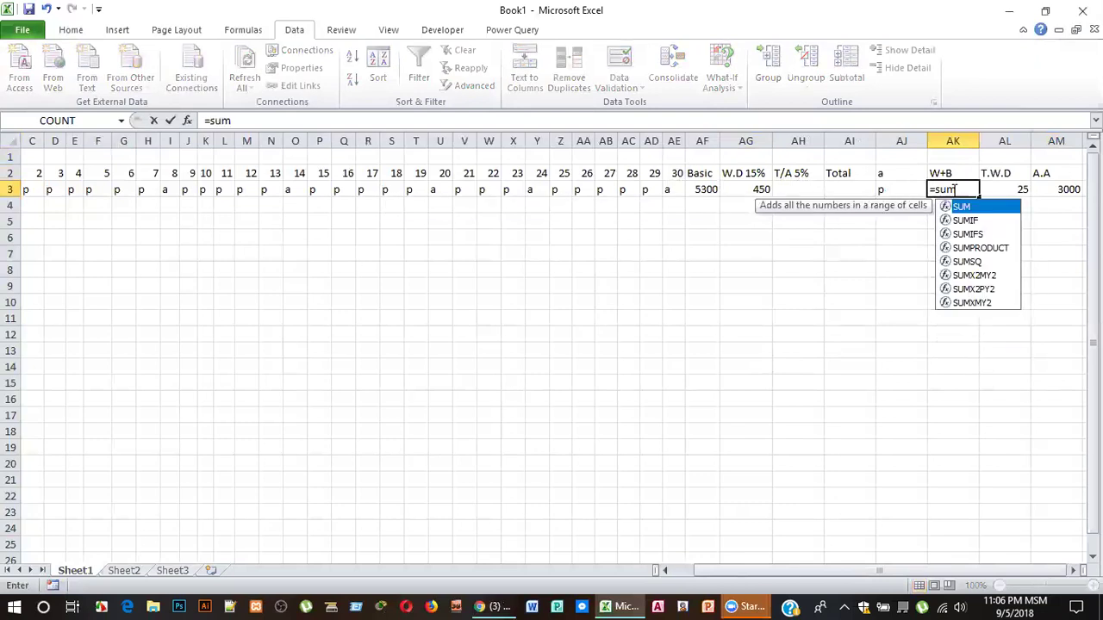
pyautogui.write('(')
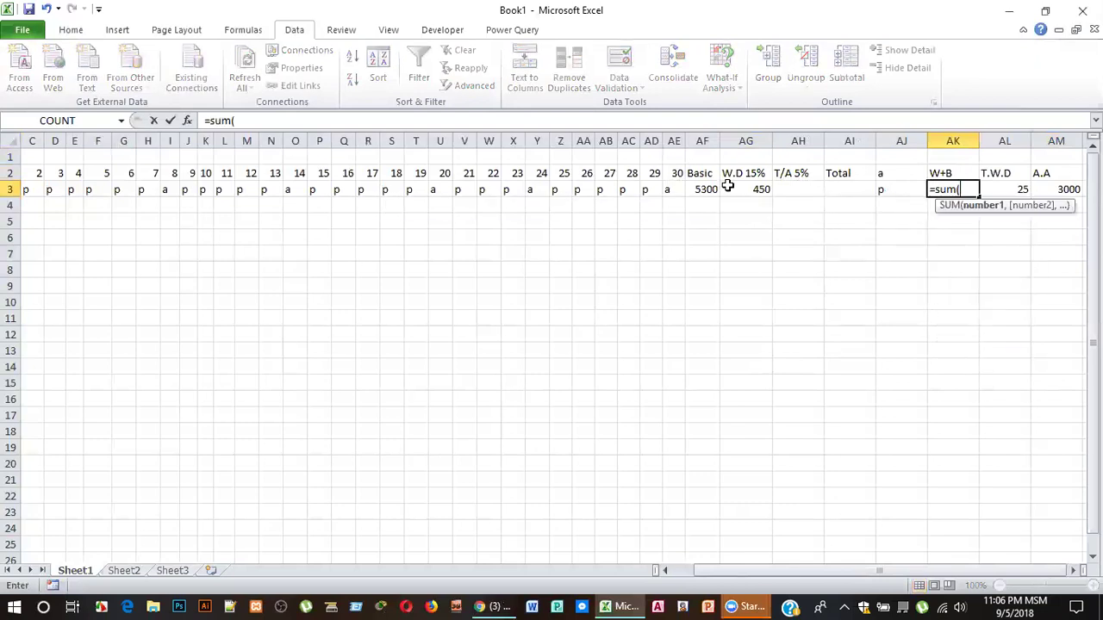
pyautogui.click(702, 189)
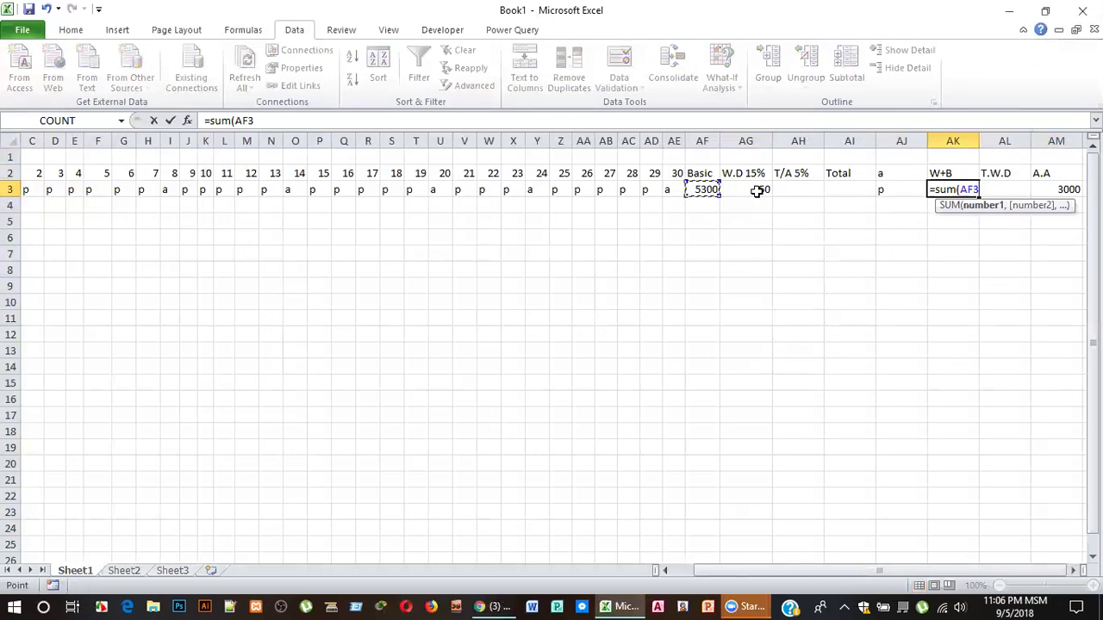
pyautogui.write('+')
pyautogui.click(758, 189)
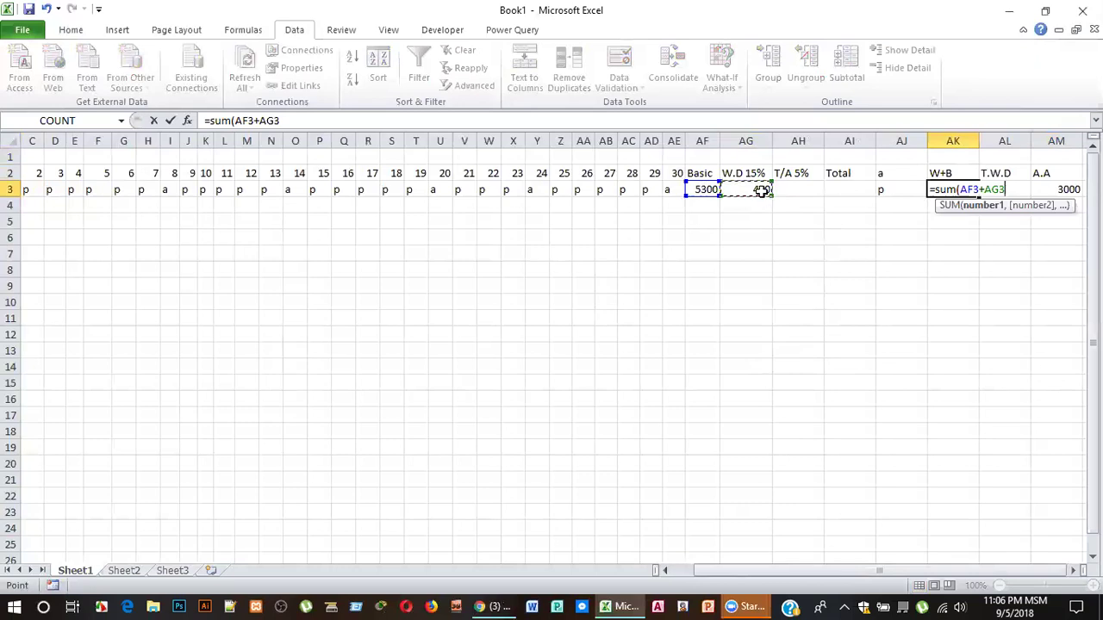
pyautogui.write(')')
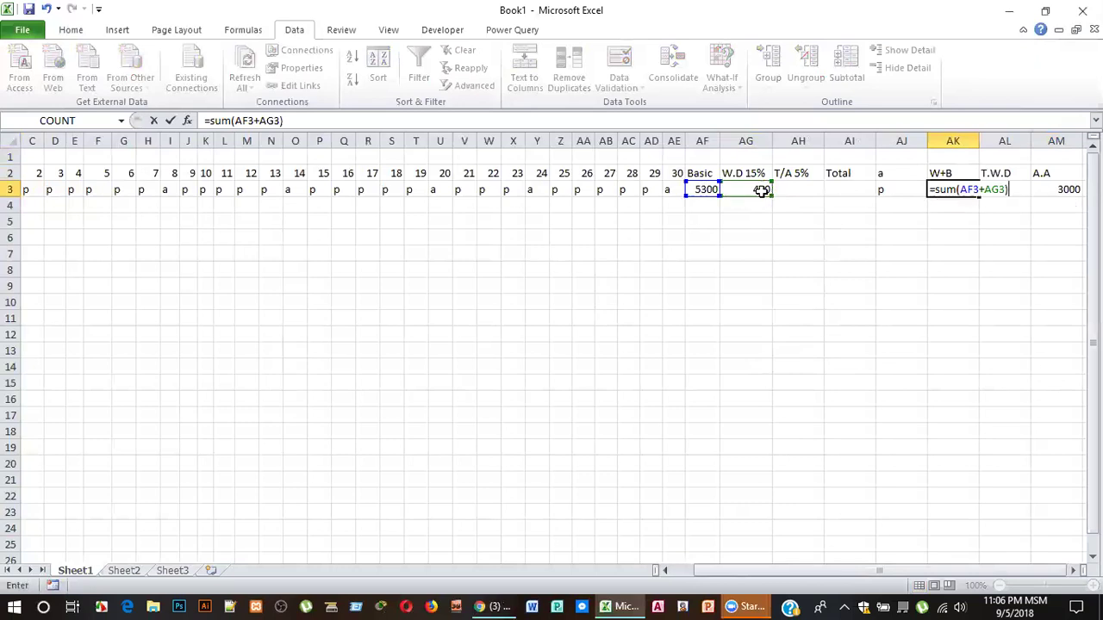
pyautogui.press('Return')
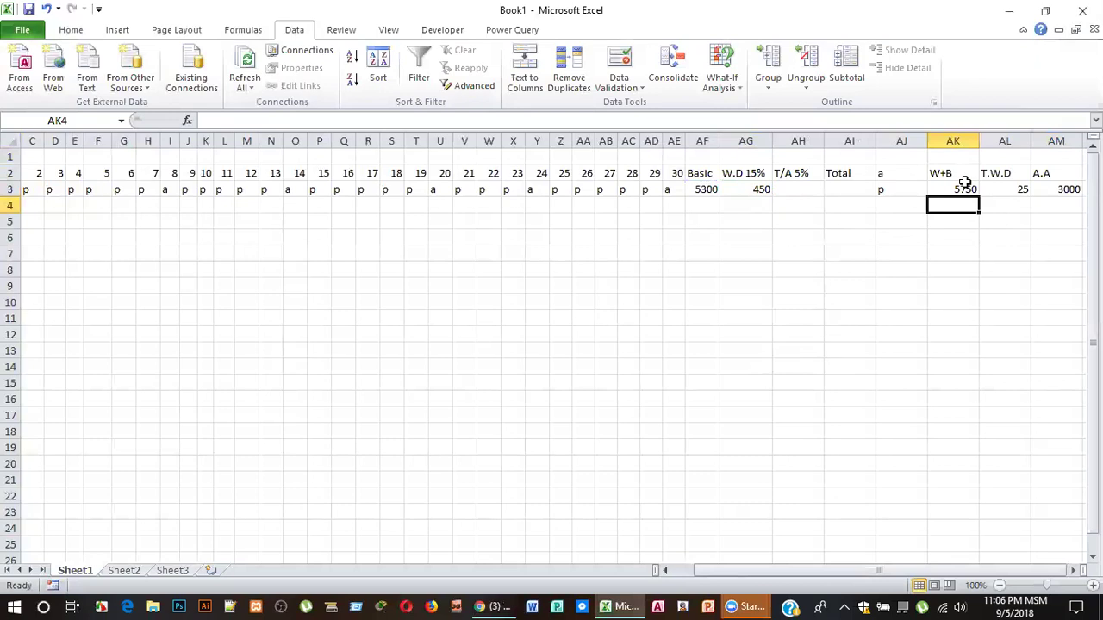
# Enter =sum(AK3*5%) in AH3 so the T/A 5% cell shows 287.5.
pyautogui.click(794, 190)
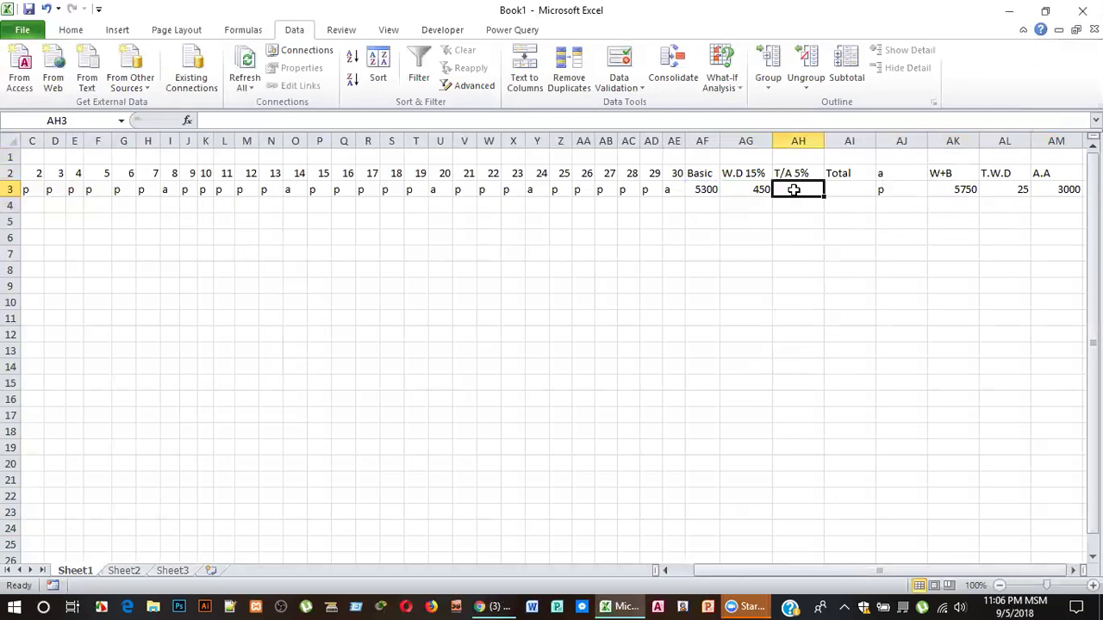
pyautogui.write('=sum(')
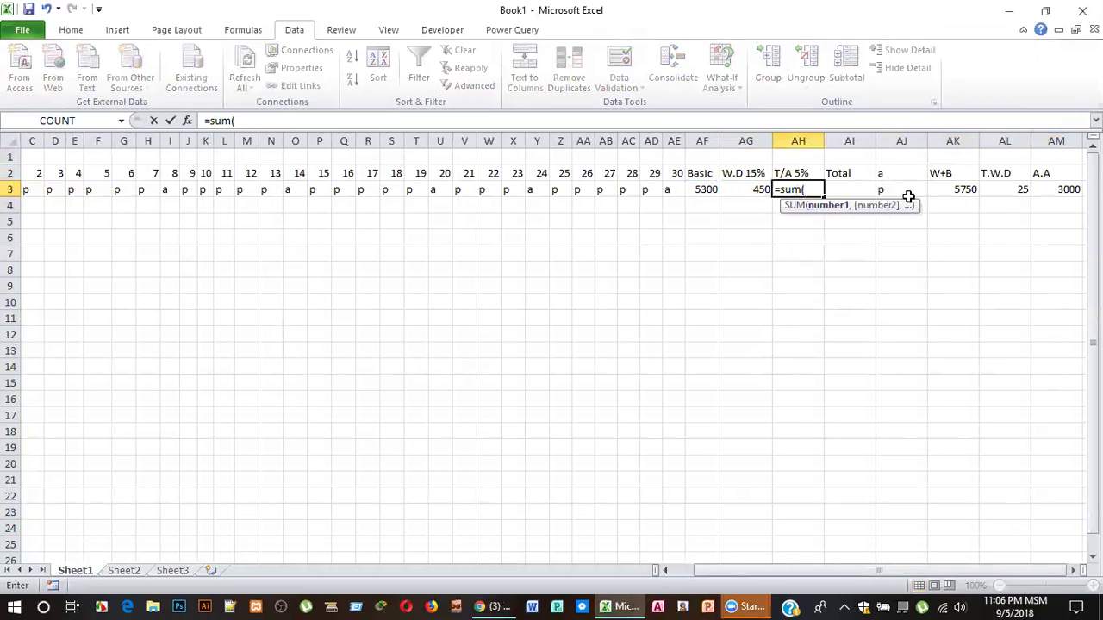
pyautogui.click(969, 188)
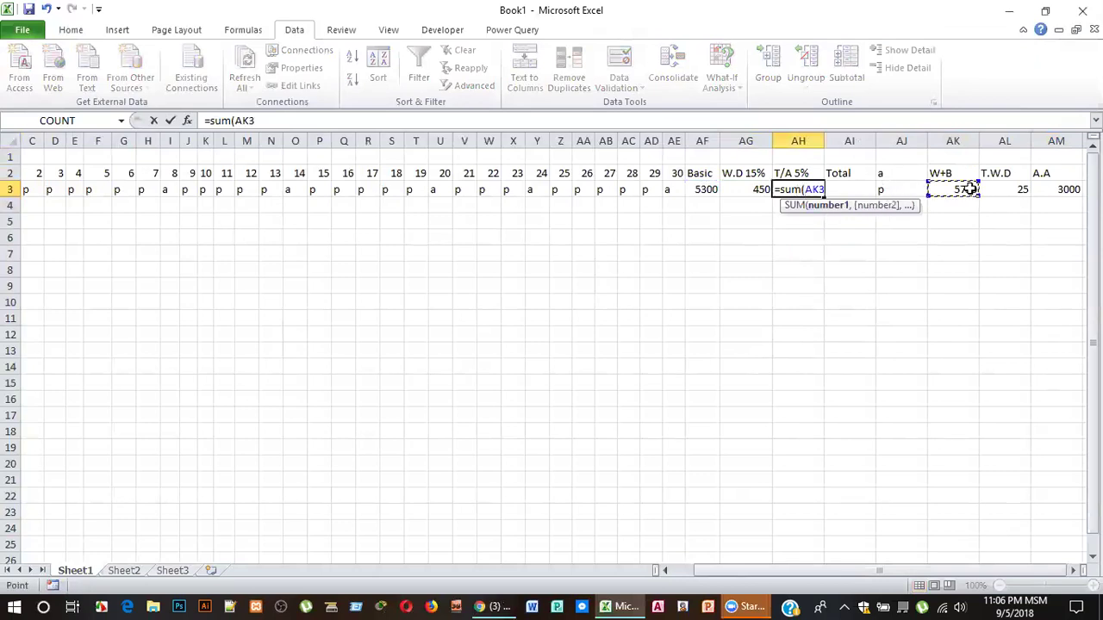
pyautogui.write('*5%)')
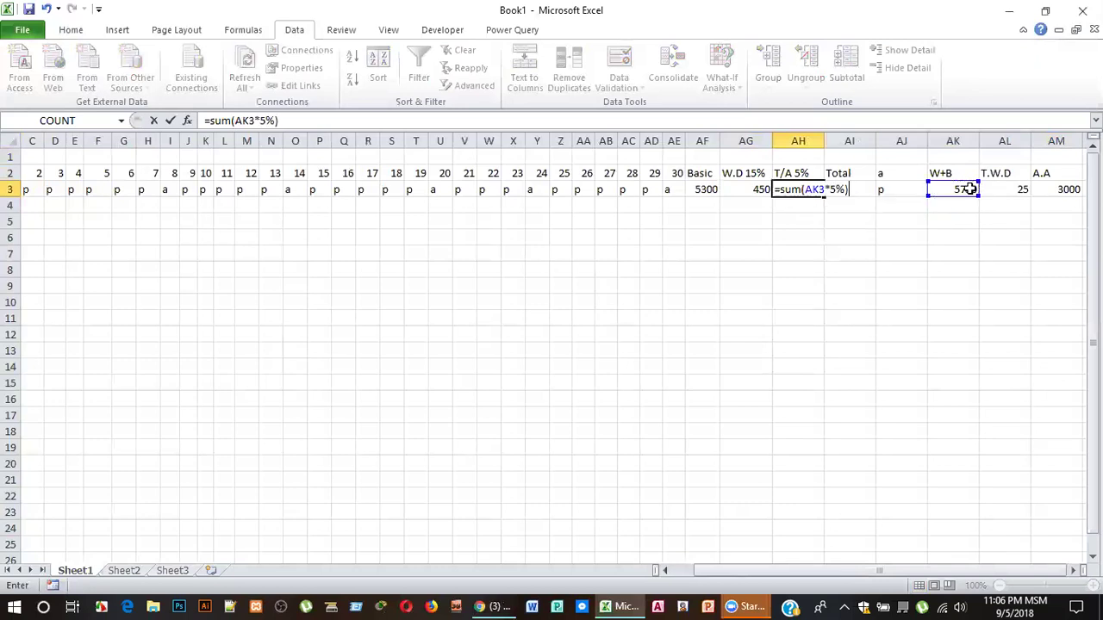
pyautogui.press('Return')
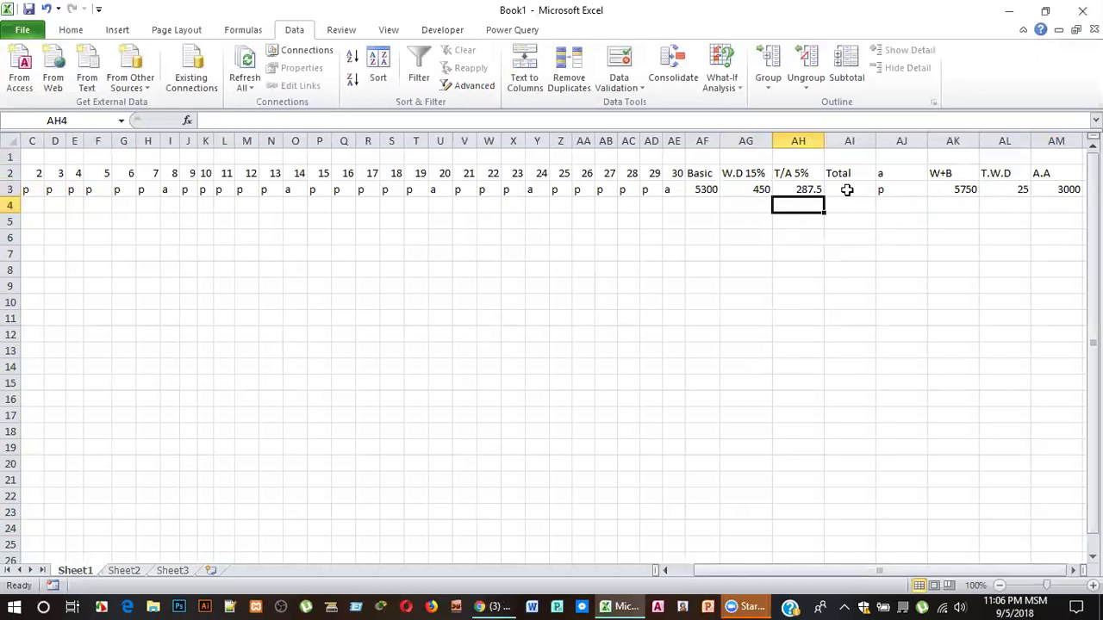
pyautogui.click(839, 188)
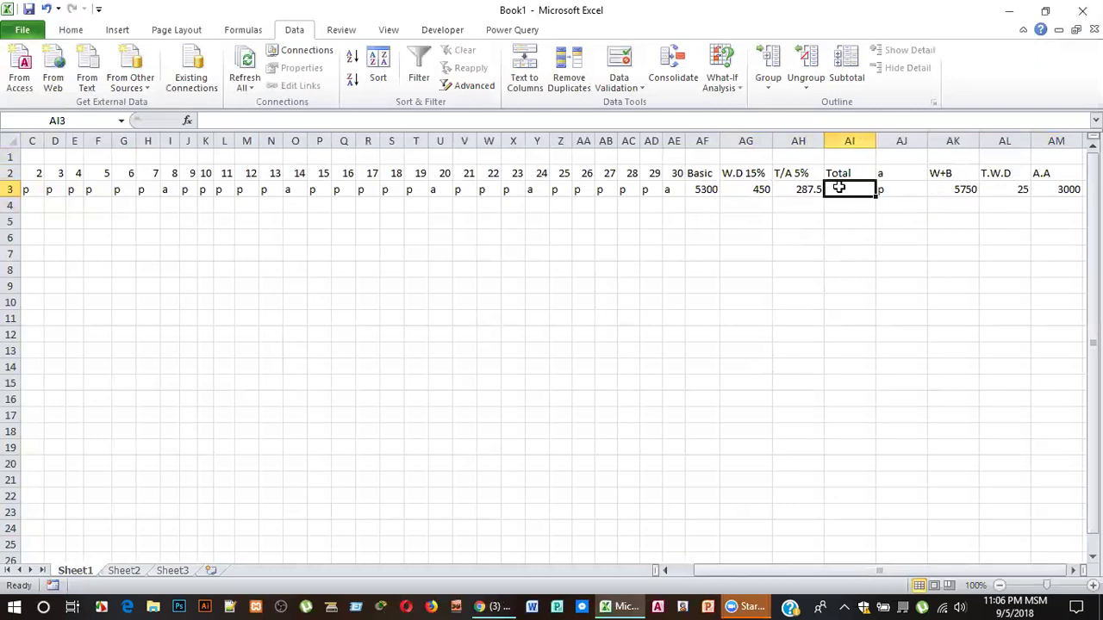
# Enter =sum(AF3:AH3) in the Total cell AI3, giving 6037.5.
pyautogui.write('=')
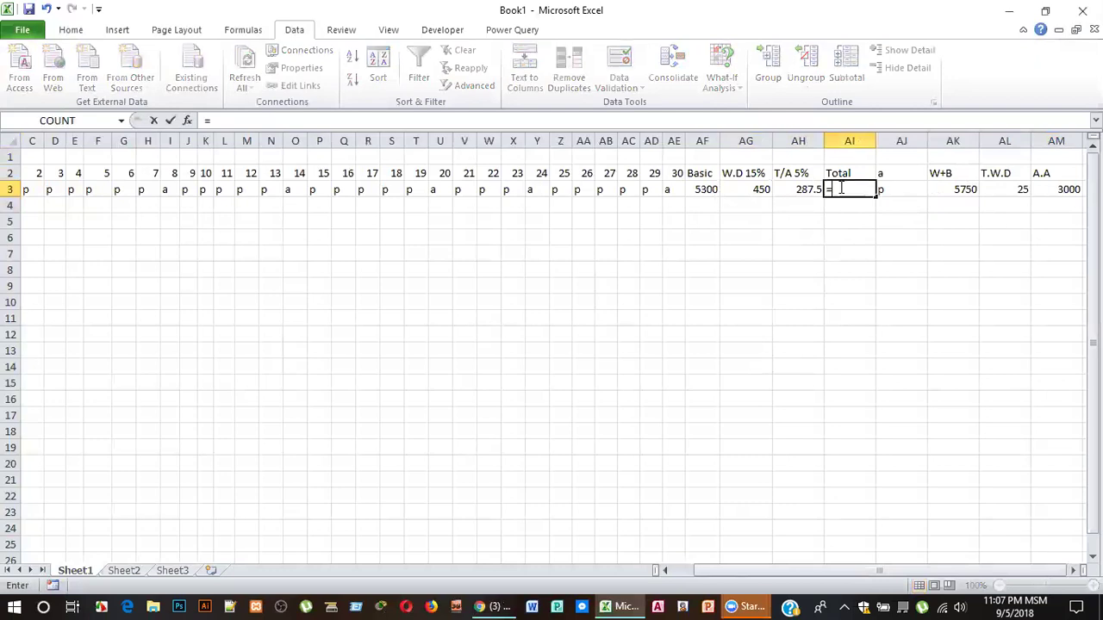
pyautogui.write('sum(')
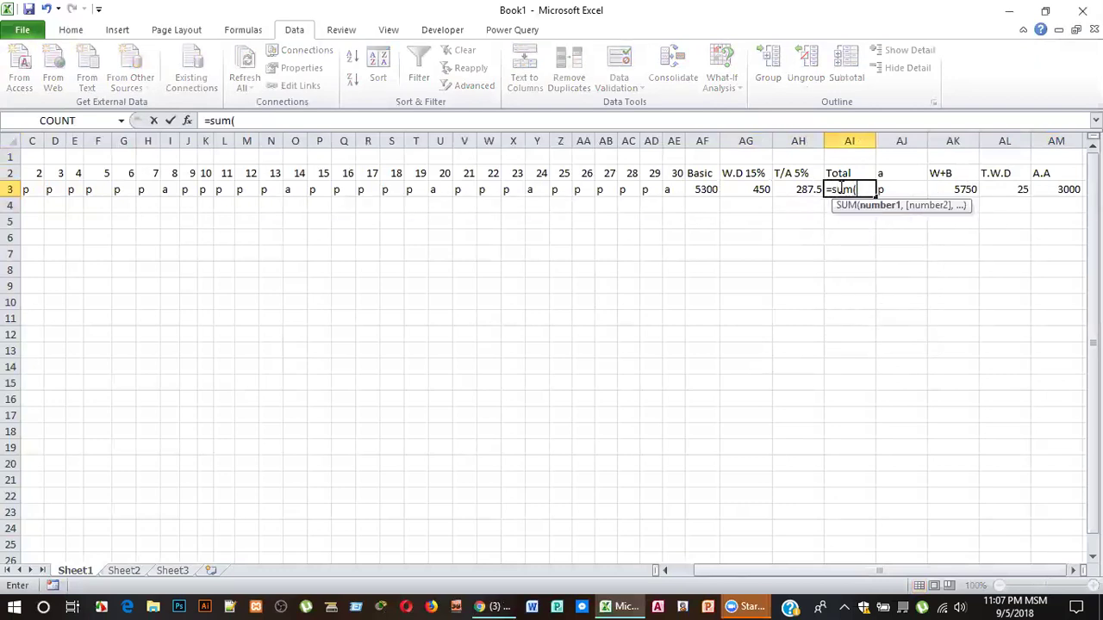
pyautogui.moveTo(696, 189); pyautogui.dragTo(797, 189)
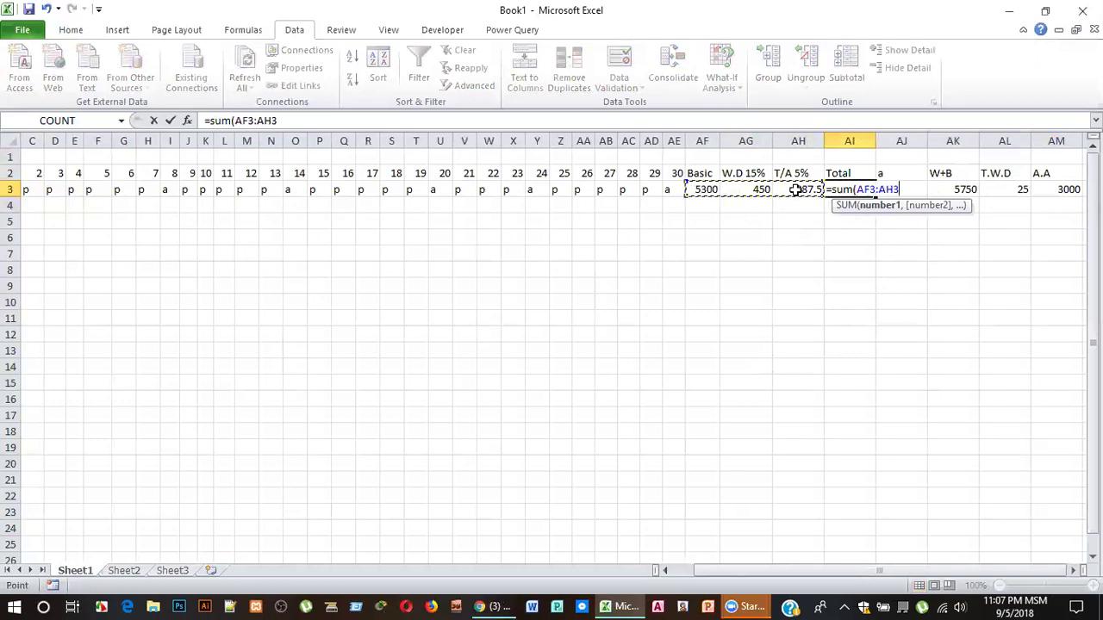
pyautogui.write(')')
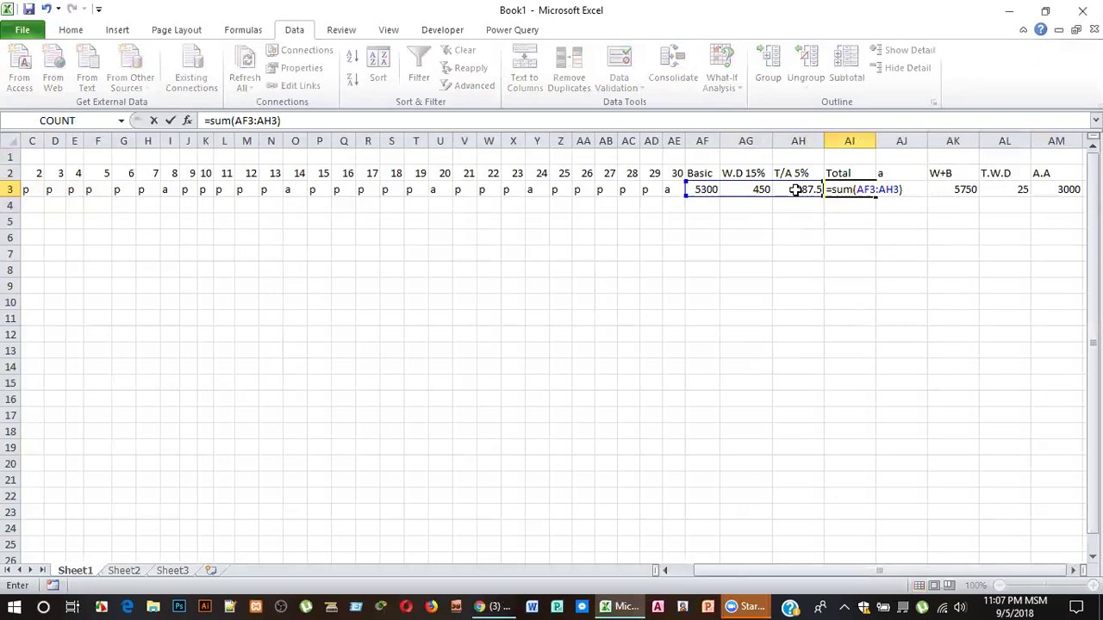
pyautogui.scroll(-1, 794, 190)
pyautogui.press('Return')
pyautogui.scroll(-1, 879, 171)
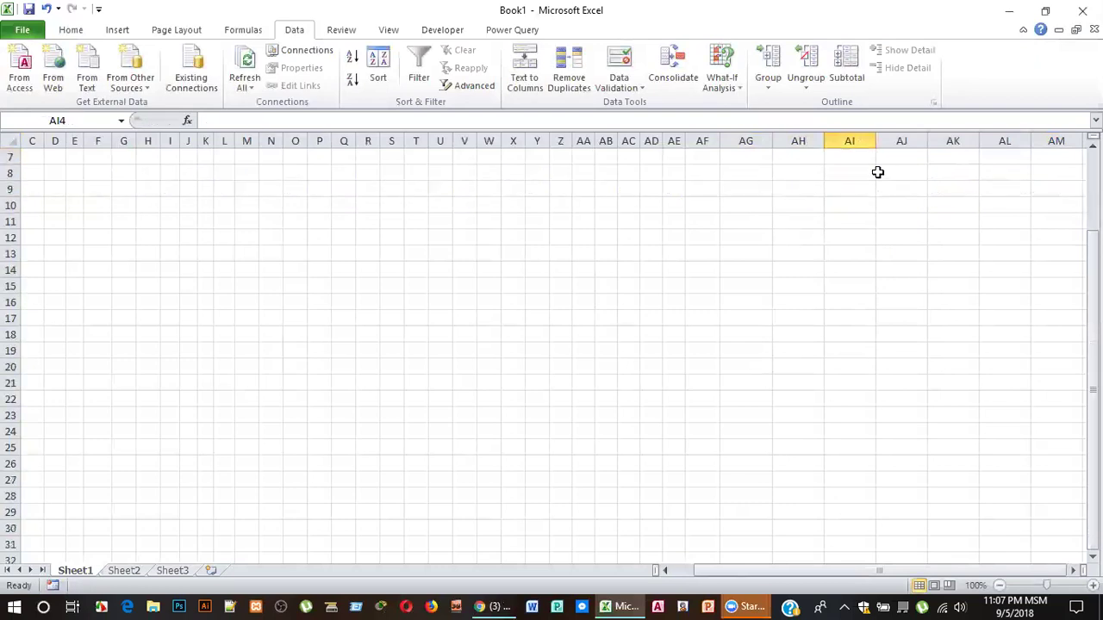
pyautogui.moveTo(1092, 396); pyautogui.dragTo(1093, 315)
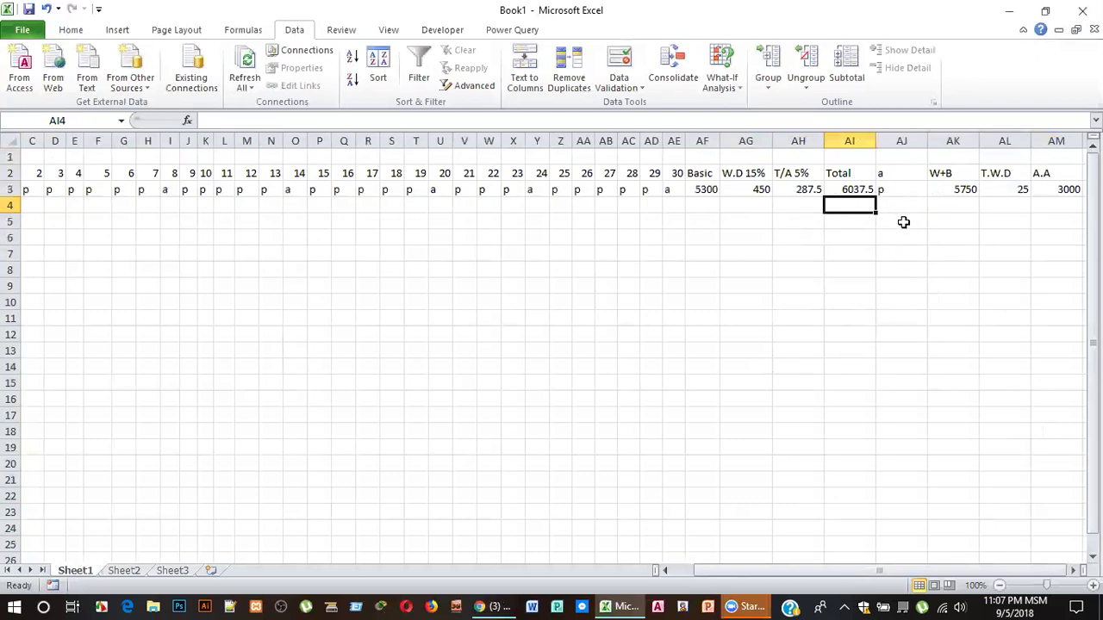
# Colour the text of helper cells AJ1:AM3 white so they appear blank.
pyautogui.moveTo(891, 151)
pyautogui.mouseDown()
pyautogui.moveTo(1034, 196)
pyautogui.moveTo(898, 195)
pyautogui.mouseUp()
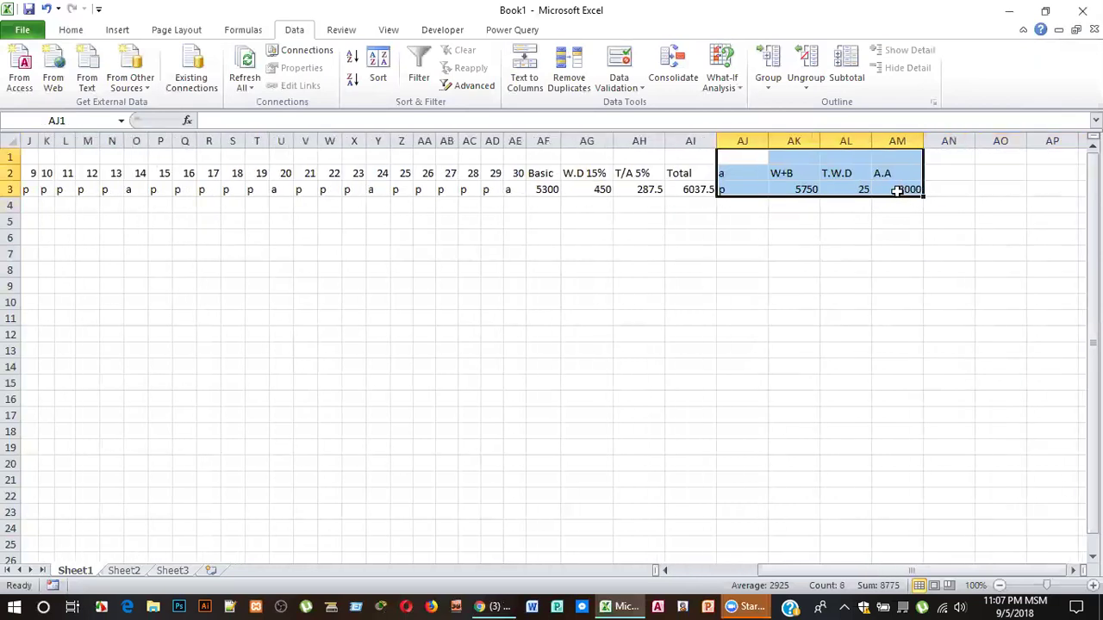
pyautogui.rightClick(786, 171)
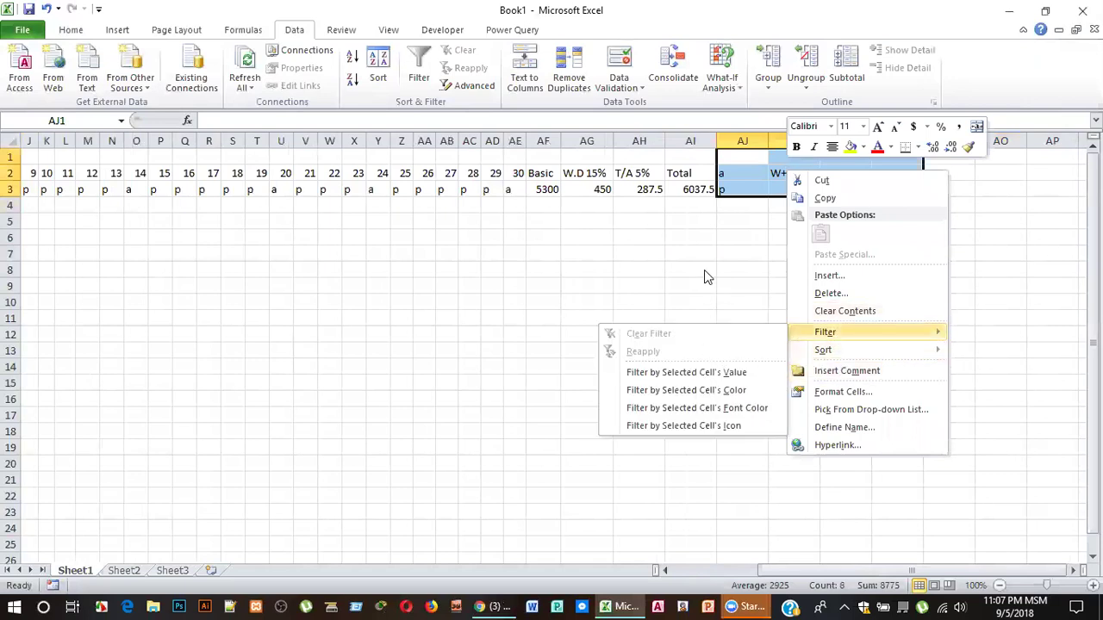
pyautogui.click(893, 148)
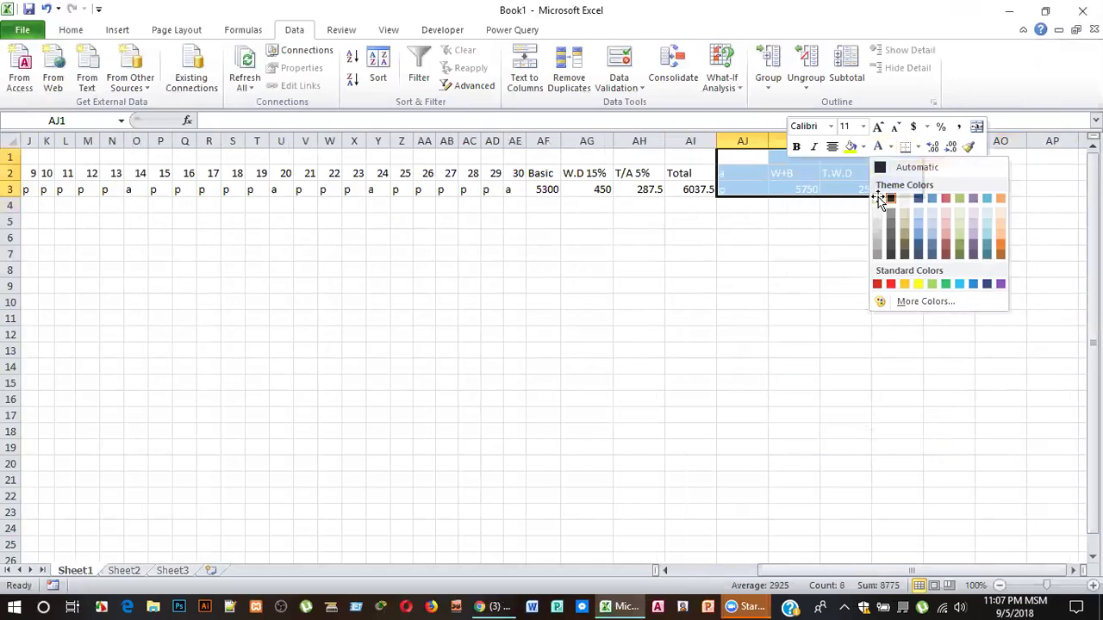
pyautogui.click(877, 197)
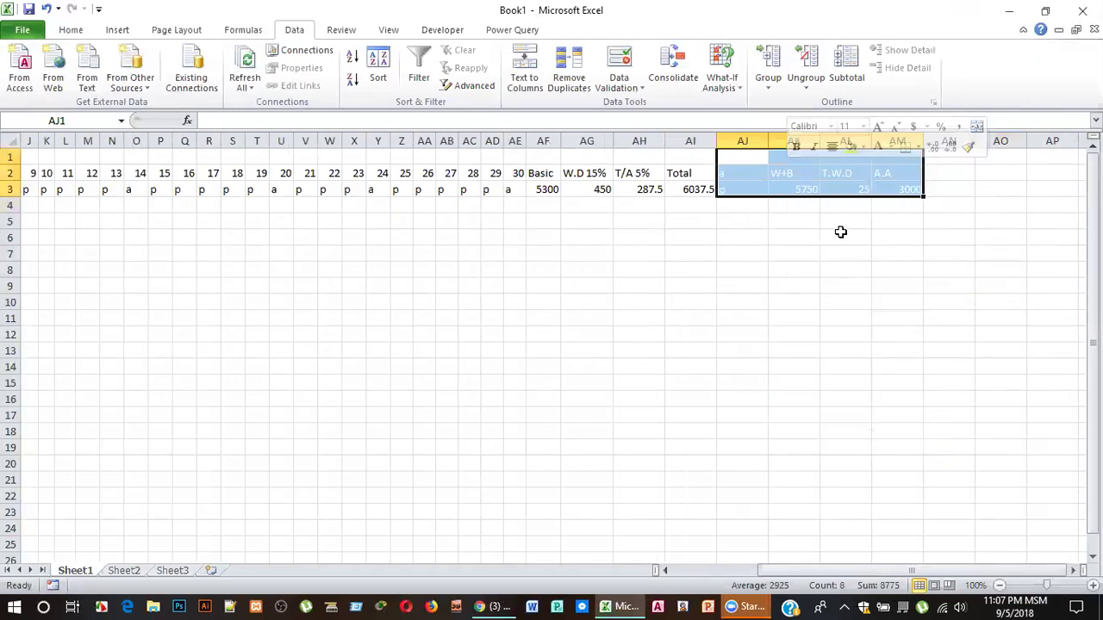
pyautogui.click(893, 147)
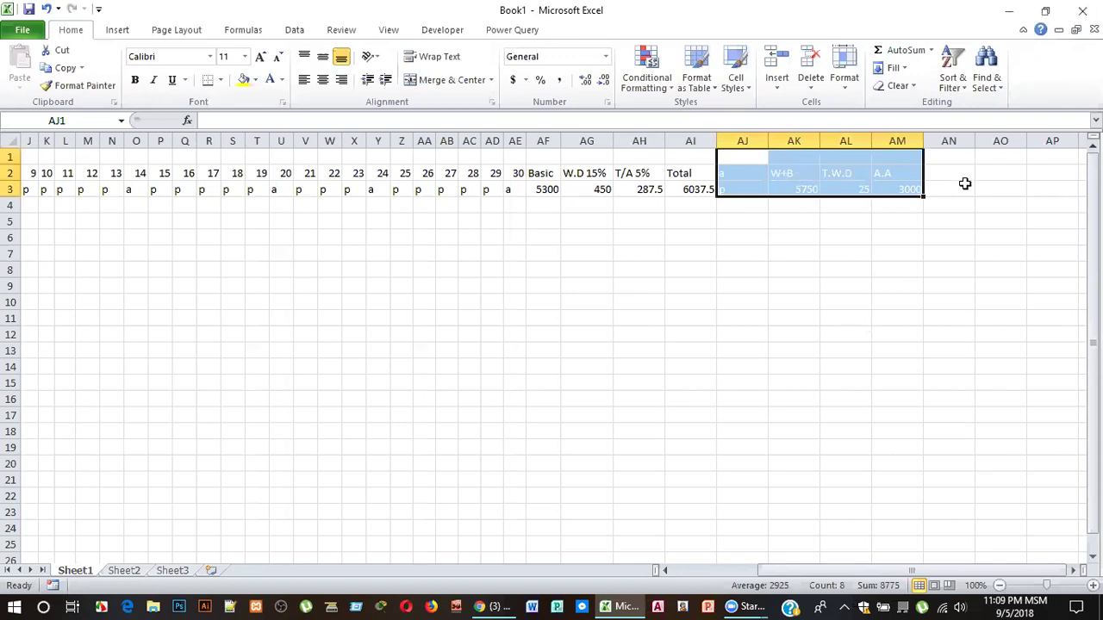
pyautogui.click(965, 184)
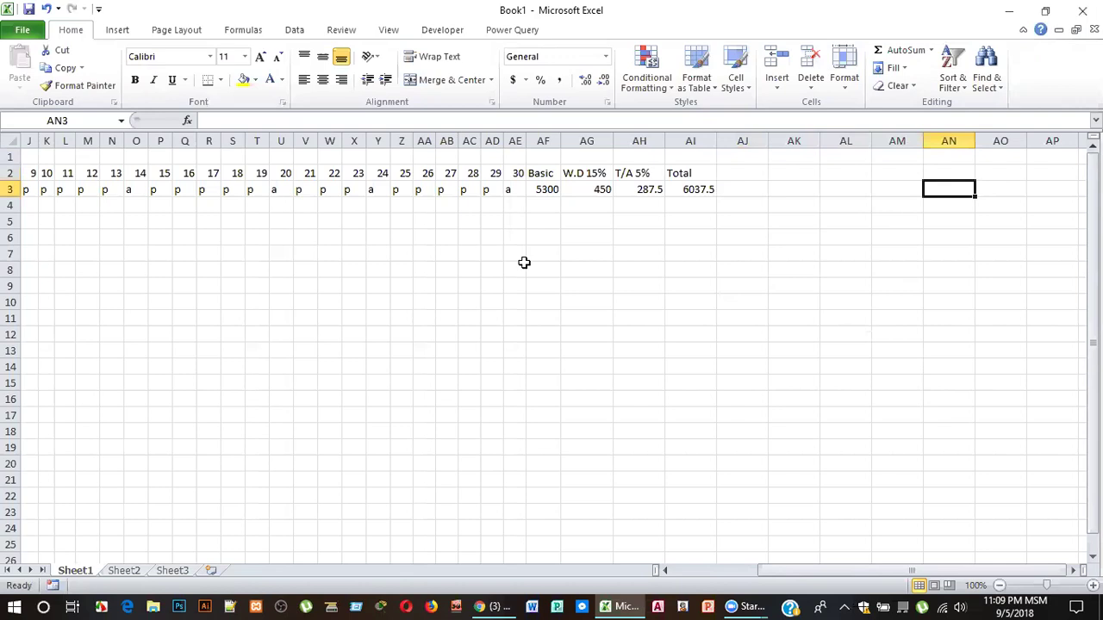
# Scroll back to column A and select A4 for the second employee's name.
pyautogui.moveTo(1043, 570); pyautogui.dragTo(948, 568)
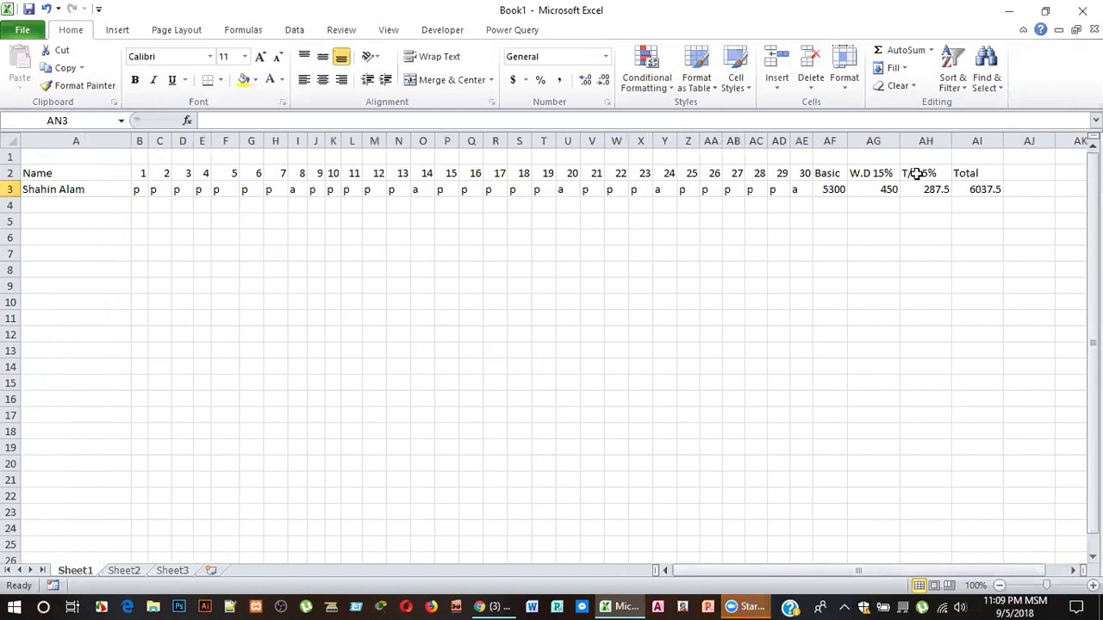
pyautogui.click(103, 205)
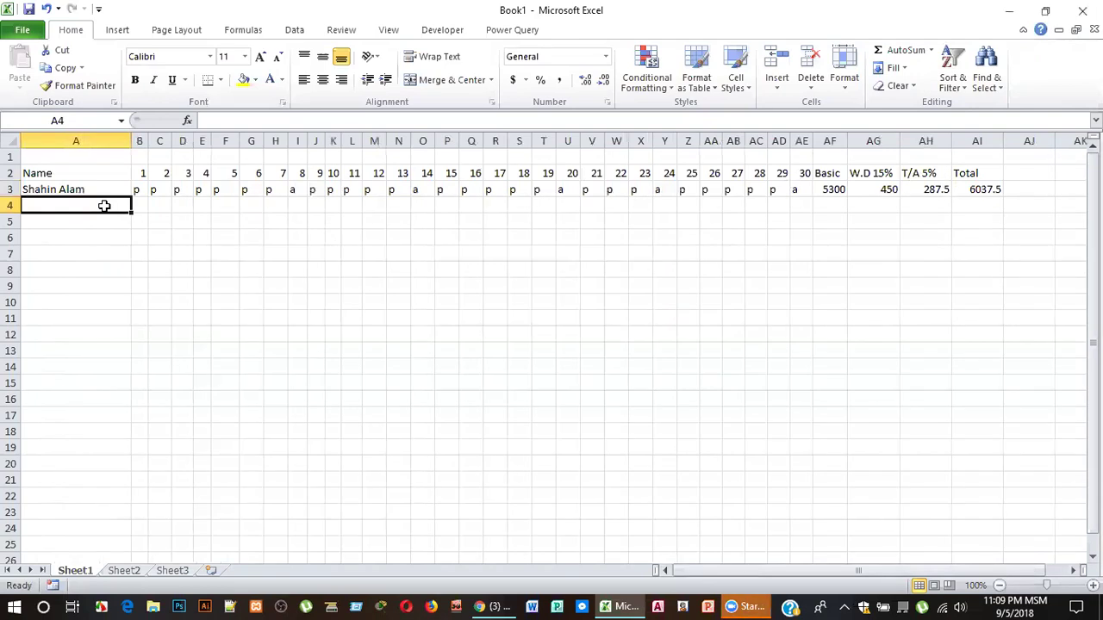
# Enter the second employee's name in A4 and copy row 3's day 1–30 attendance into row 4.
pyautogui.write('Babu')
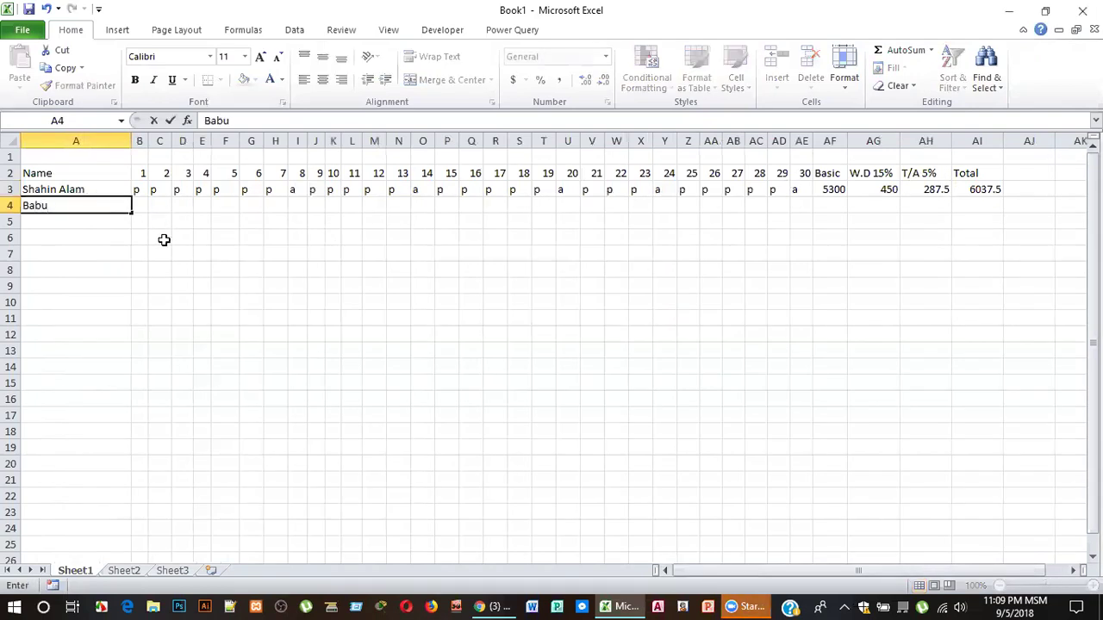
pyautogui.click(140, 204)
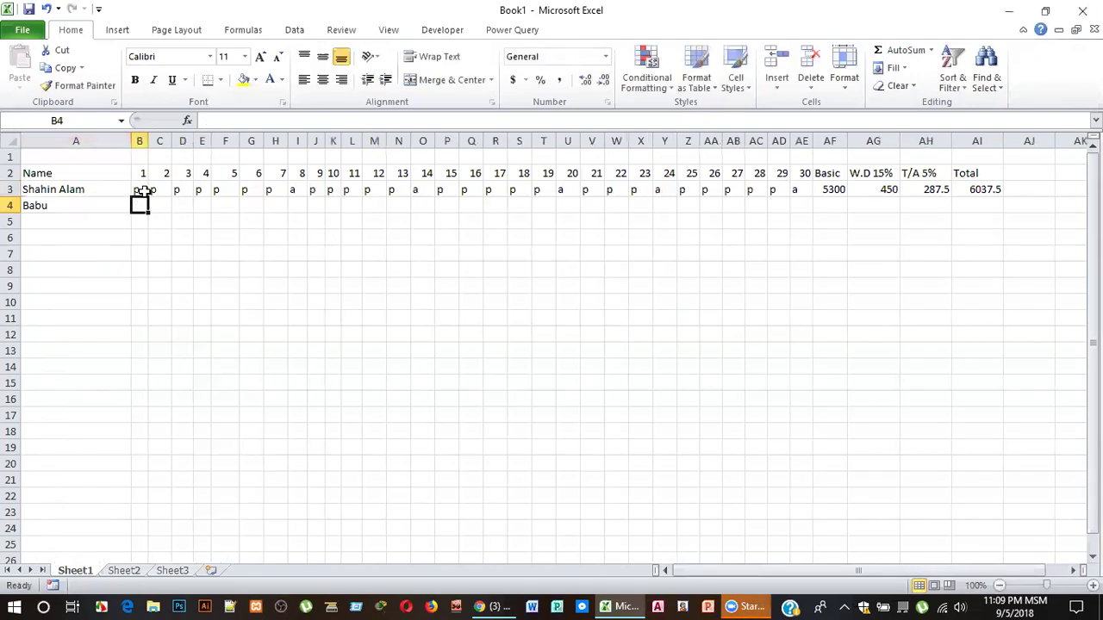
pyautogui.click(142, 189)
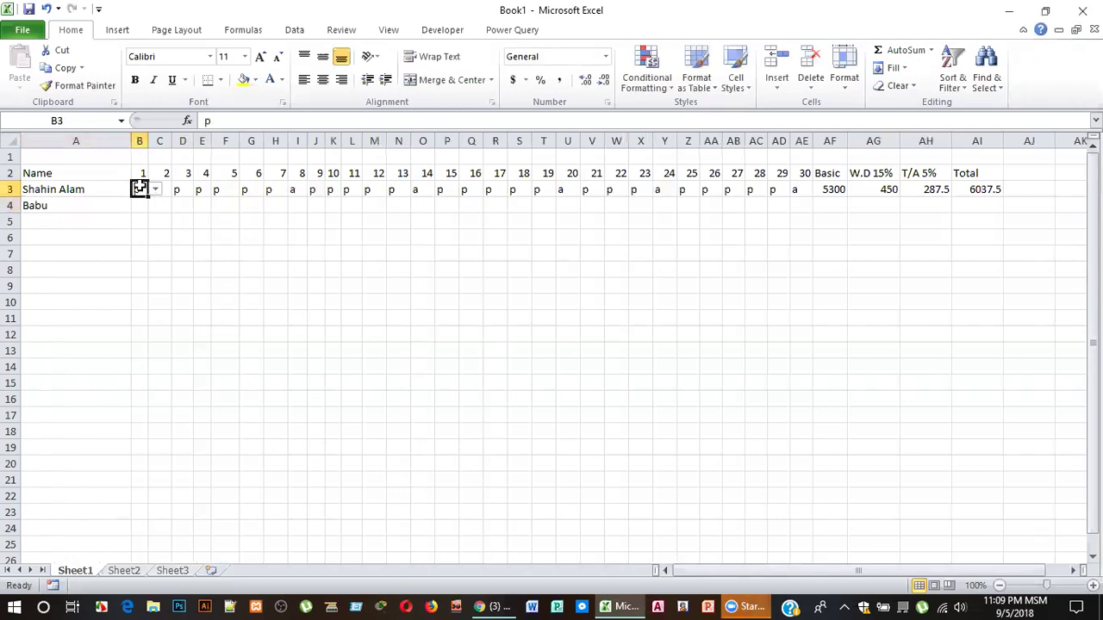
pyautogui.moveTo(139, 189)
pyautogui.mouseDown()
pyautogui.moveTo(811, 190)
pyautogui.moveTo(814, 209)
pyautogui.mouseUp()
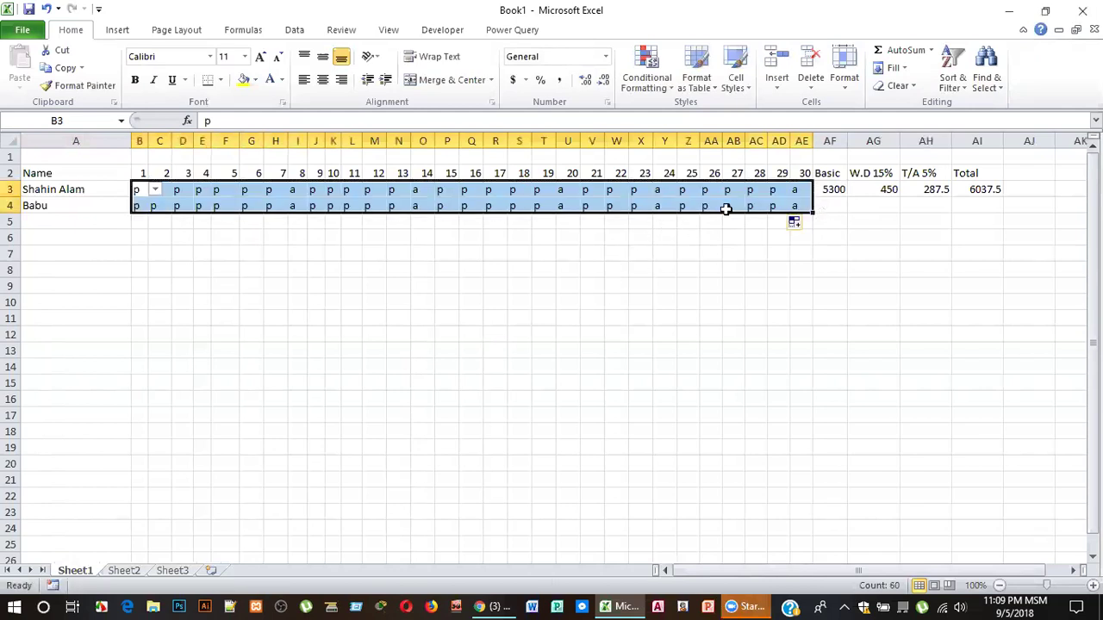
pyautogui.click(641, 286)
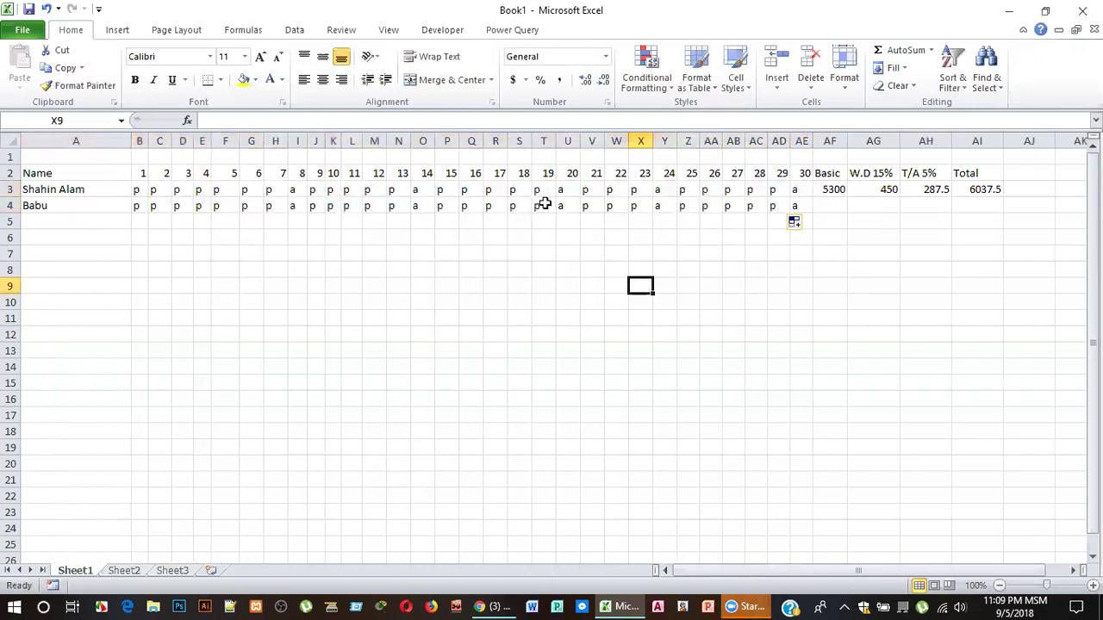
pyautogui.click(546, 205)
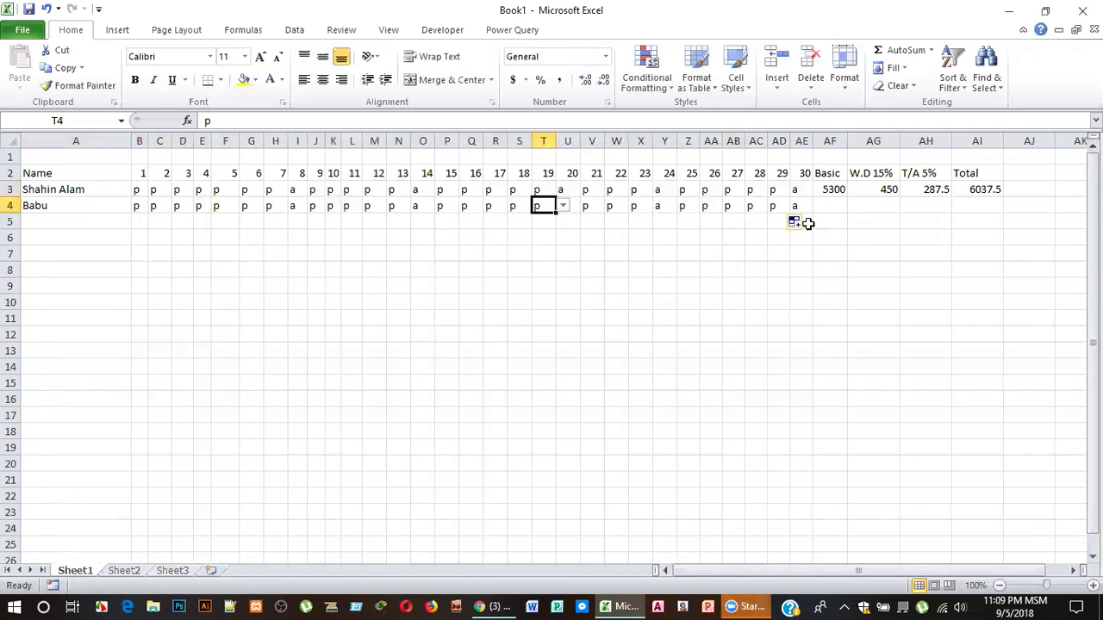
pyautogui.click(831, 206)
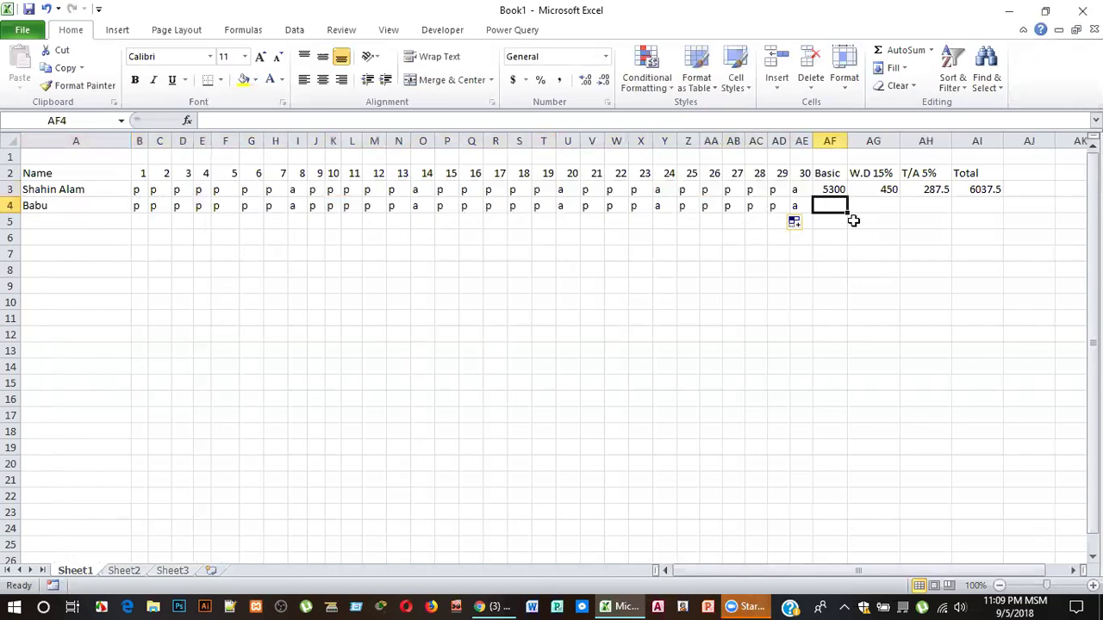
# Fill the Basic 5300, W.D and T/A formulas from row 3 down to row 4.
pyautogui.click(834, 189)
pyautogui.moveTo(847, 198); pyautogui.dragTo(848, 210)
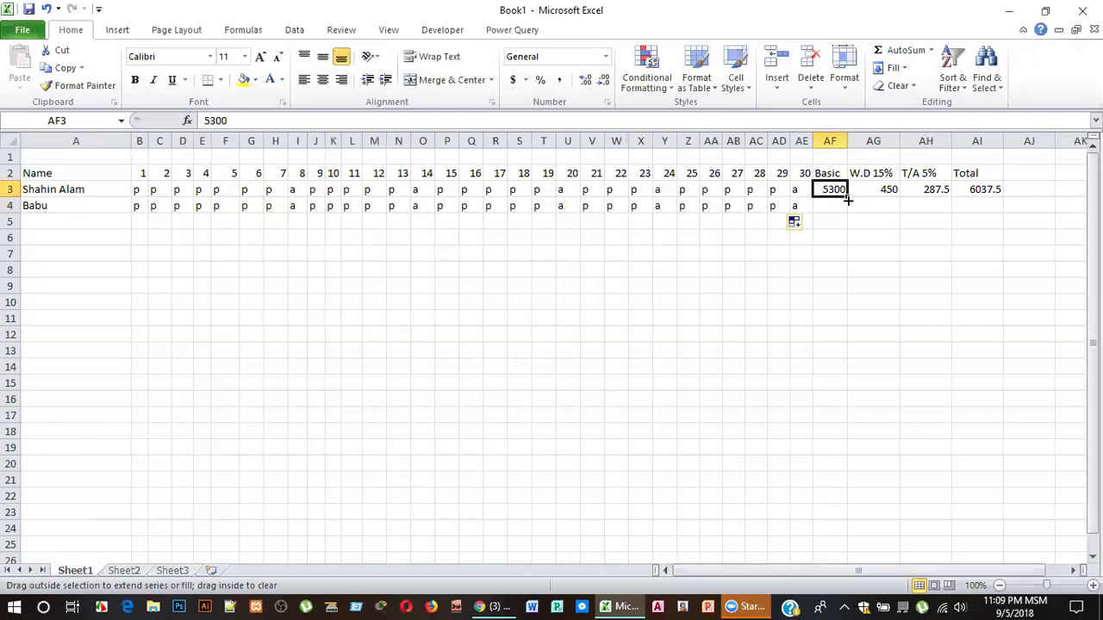
pyautogui.click(869, 188)
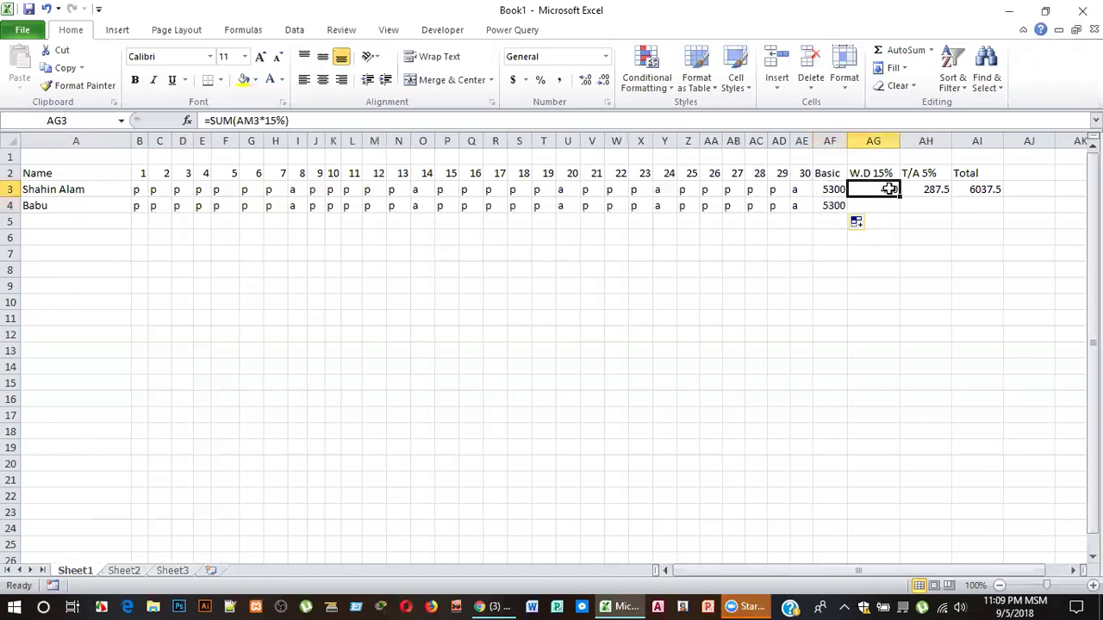
pyautogui.moveTo(901, 197); pyautogui.dragTo(905, 210)
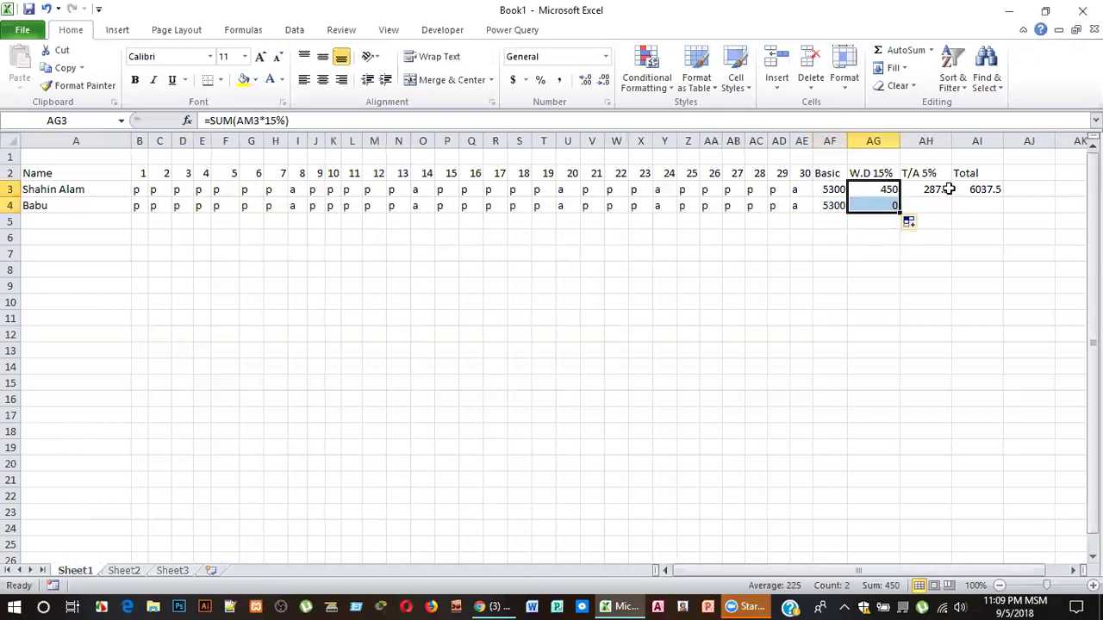
pyautogui.click(944, 189)
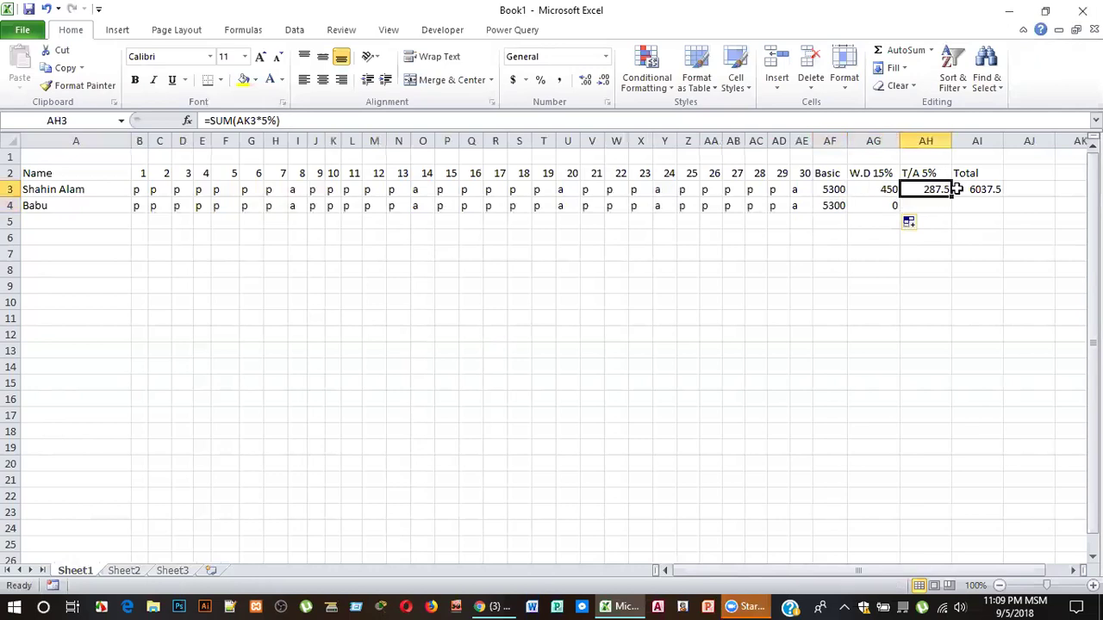
pyautogui.moveTo(951, 196)
pyautogui.mouseDown()
pyautogui.moveTo(947, 208)
pyautogui.moveTo(1051, 211)
pyautogui.mouseUp()
# Move the 6037.5 total from AI3 into AJ4.
pyautogui.click(982, 189)
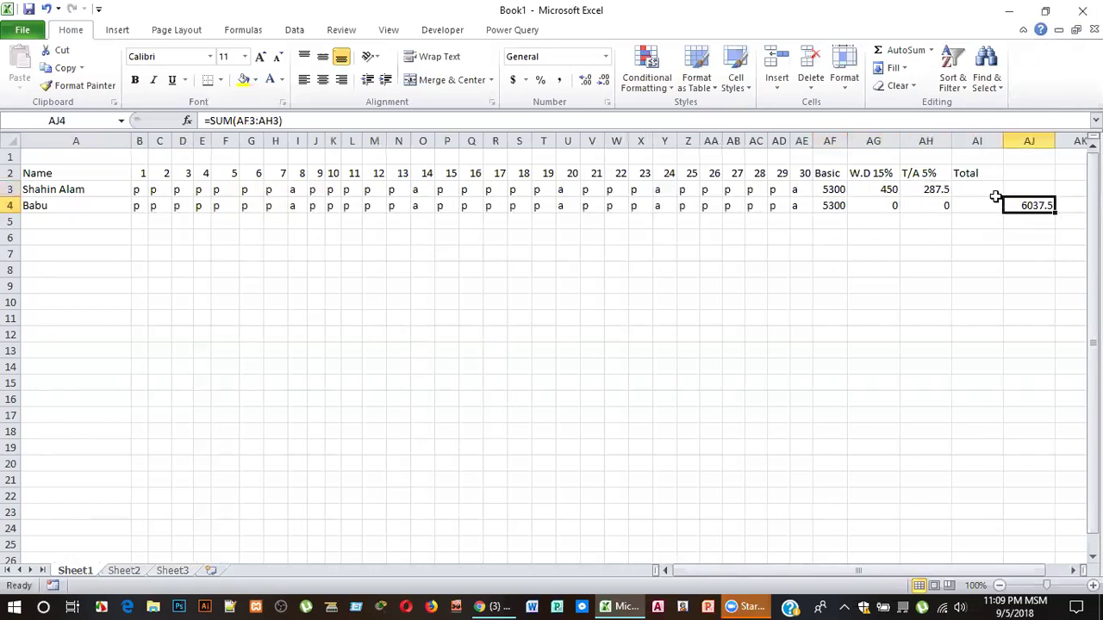
pyautogui.click(987, 190)
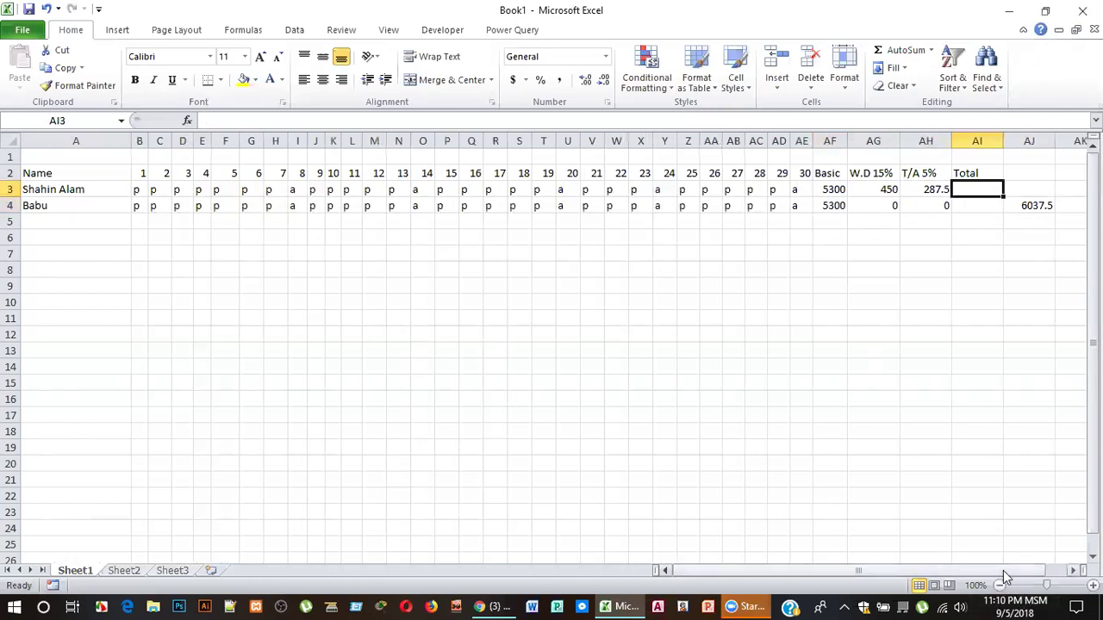
pyautogui.moveTo(1004, 571); pyautogui.dragTo(1024, 572)
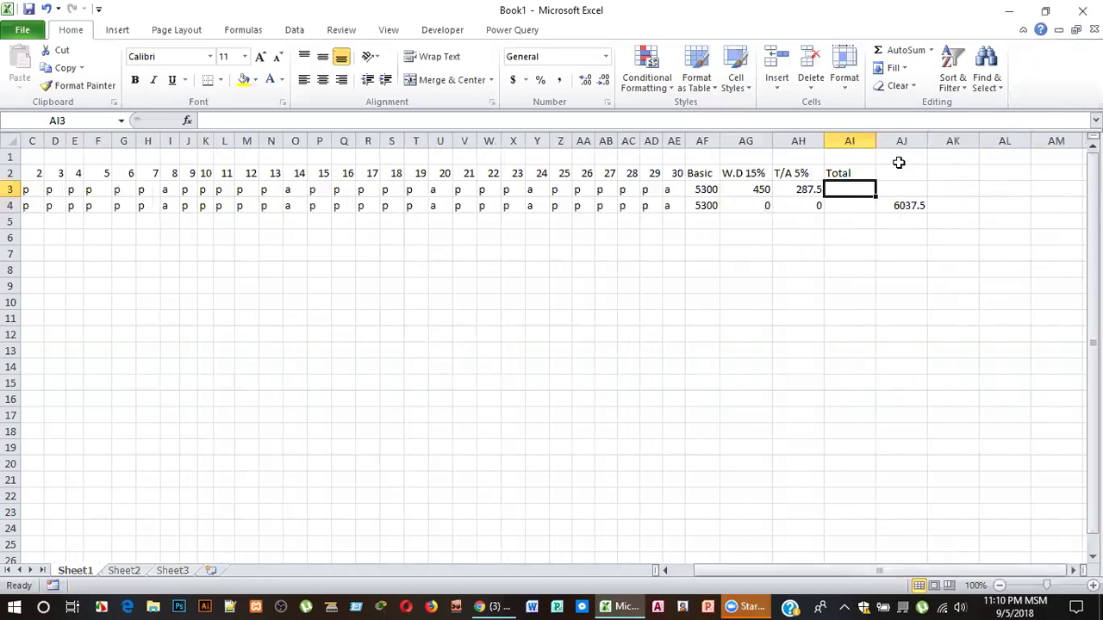
pyautogui.moveTo(896, 154)
pyautogui.mouseDown()
pyautogui.moveTo(976, 228)
pyautogui.moveTo(948, 221)
pyautogui.mouseUp()
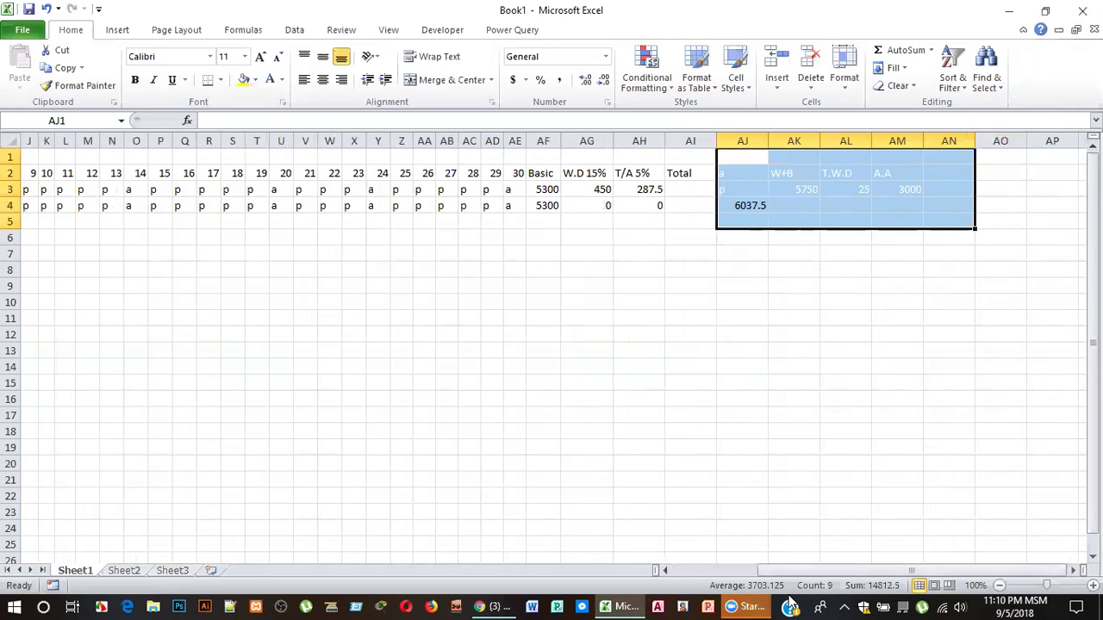
# Set the a/p, W+B, T.W.D and A.A helper cells' font colour to automatic black.
pyautogui.click(281, 81)
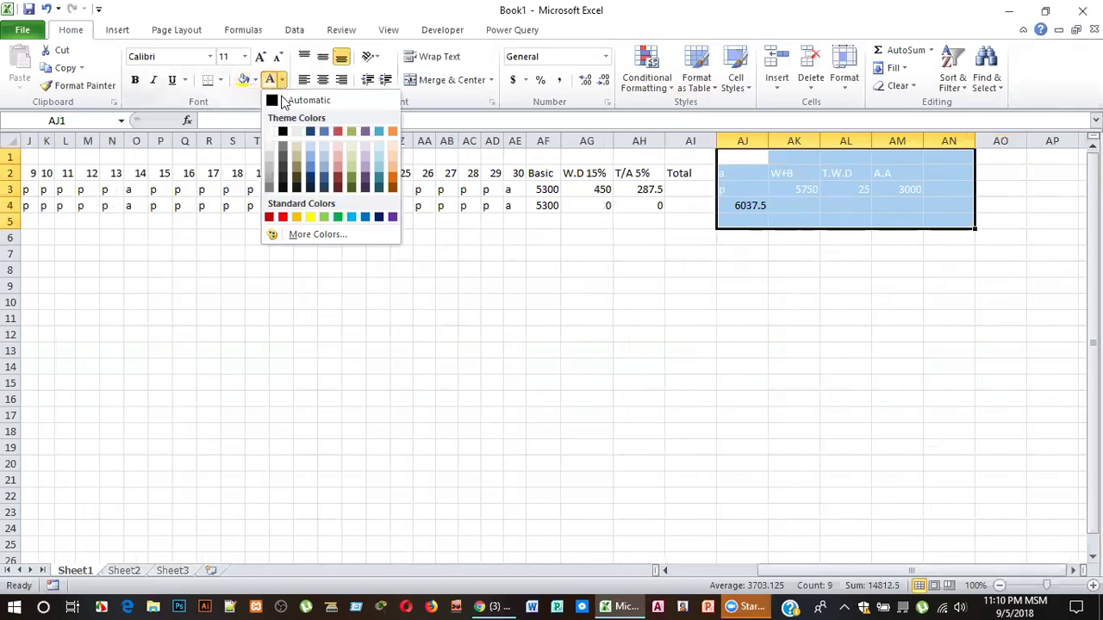
pyautogui.click(284, 101)
pyautogui.click(872, 367)
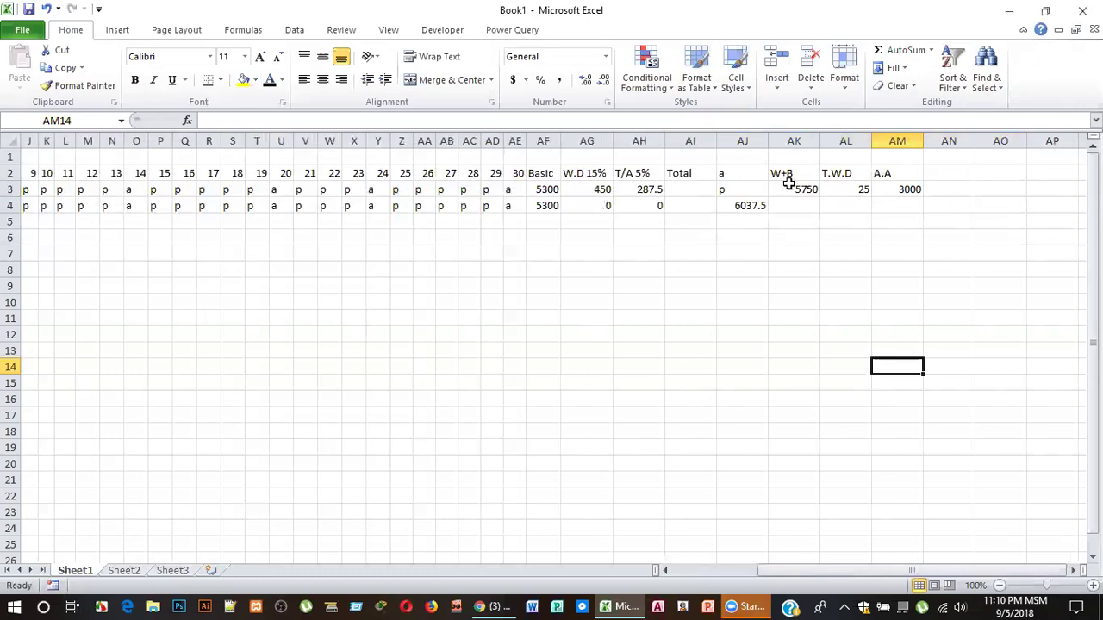
# Move the misplaced total formula from AJ4 into the Total cell AI3.
pyautogui.click(742, 175)
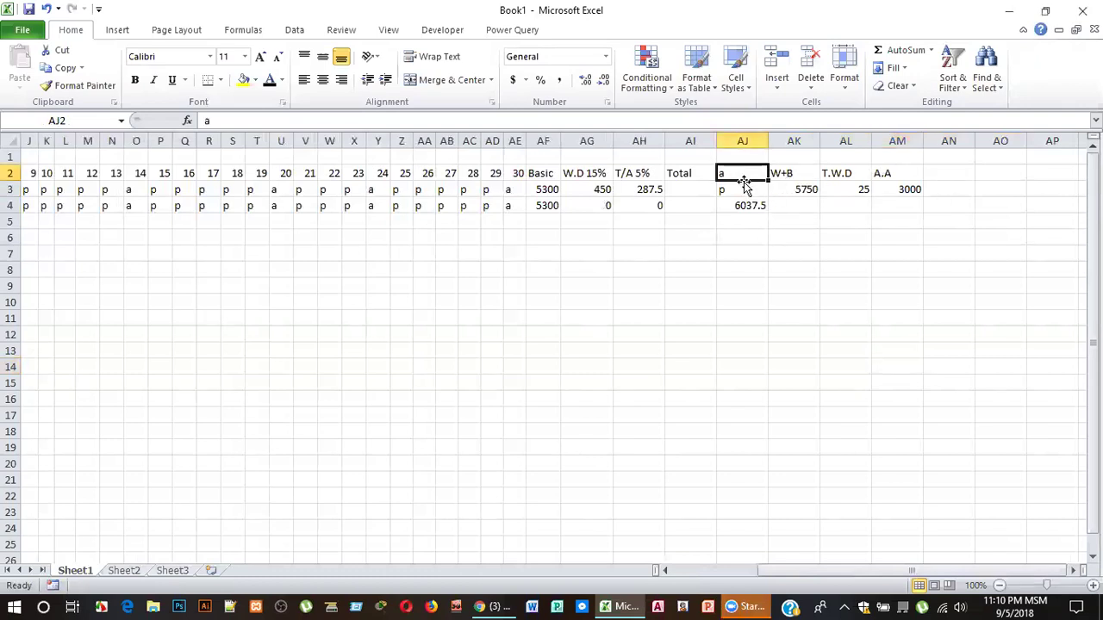
pyautogui.click(750, 205)
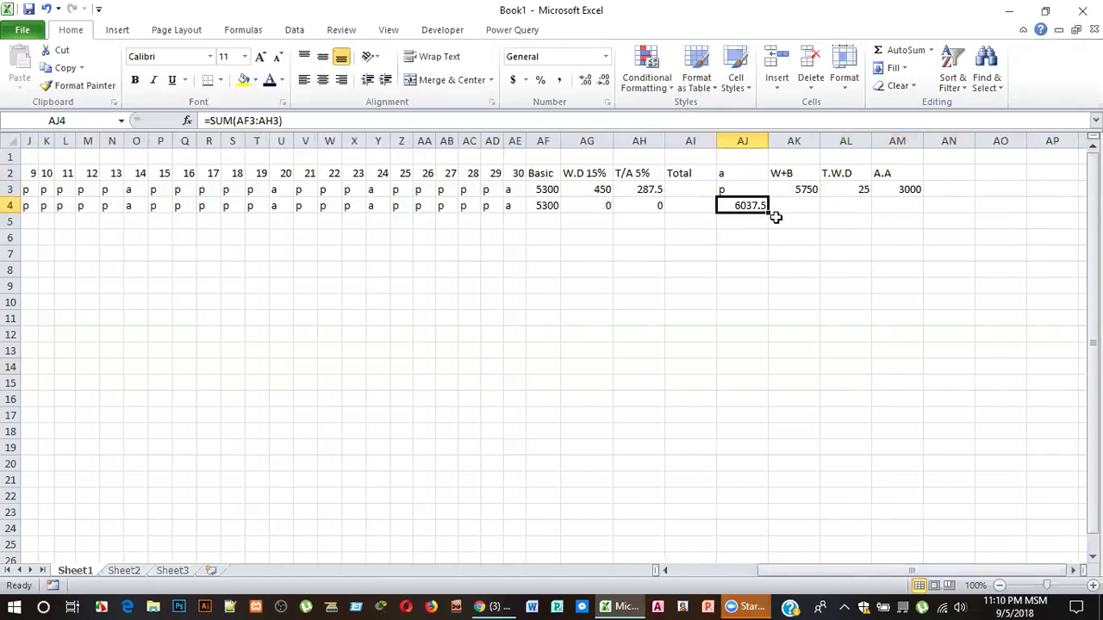
pyautogui.click(700, 185)
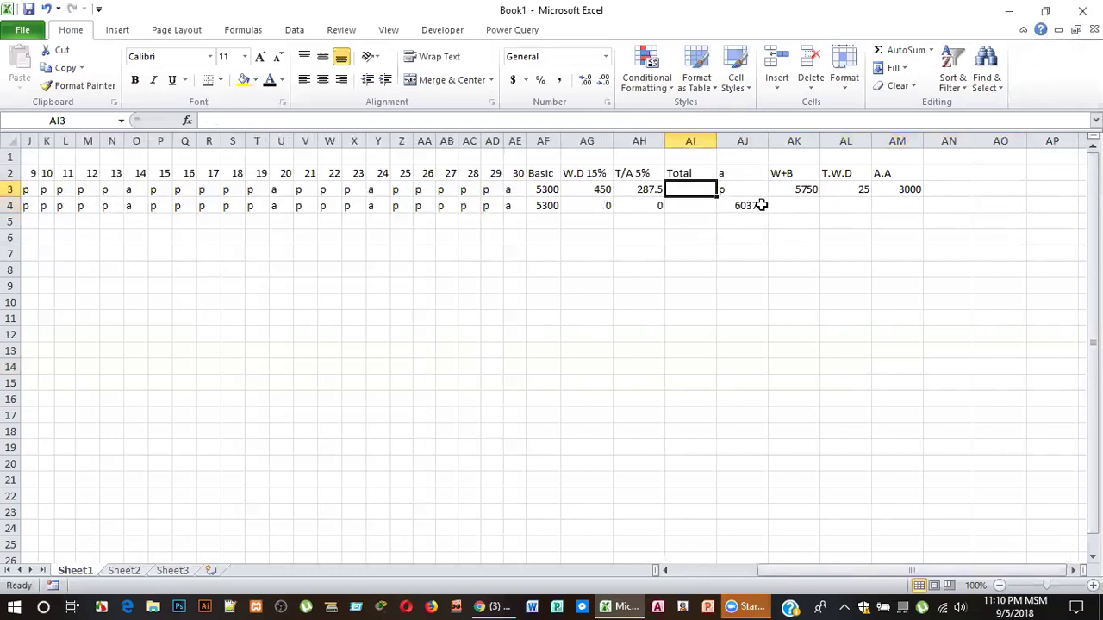
pyautogui.click(761, 205)
pyautogui.hotkey('ctrl', 'c')
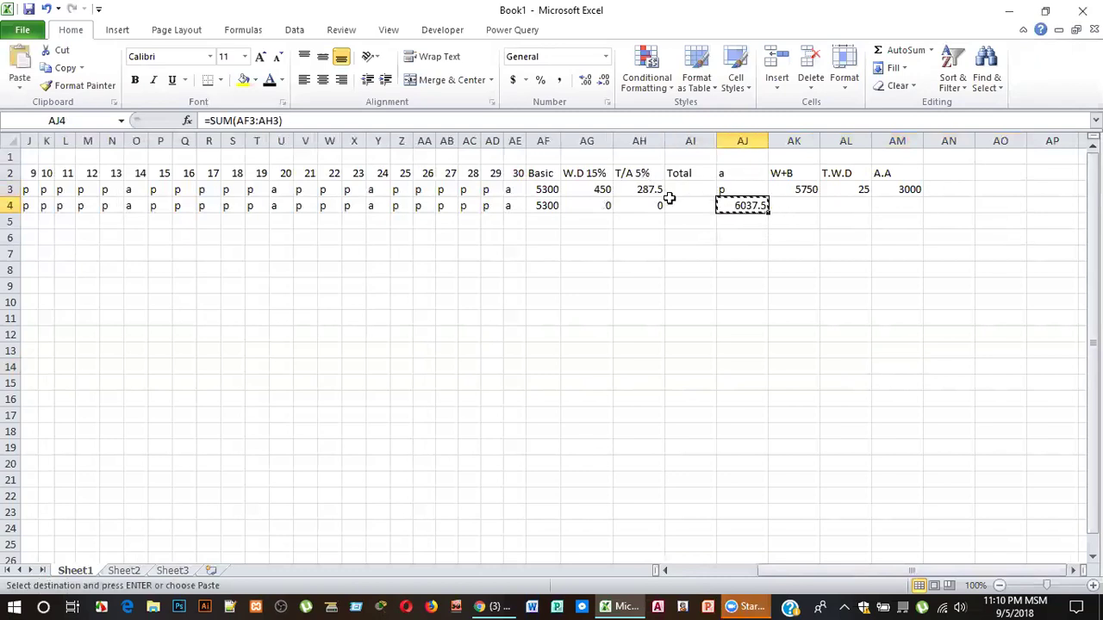
pyautogui.click(680, 189)
pyautogui.press('Return')
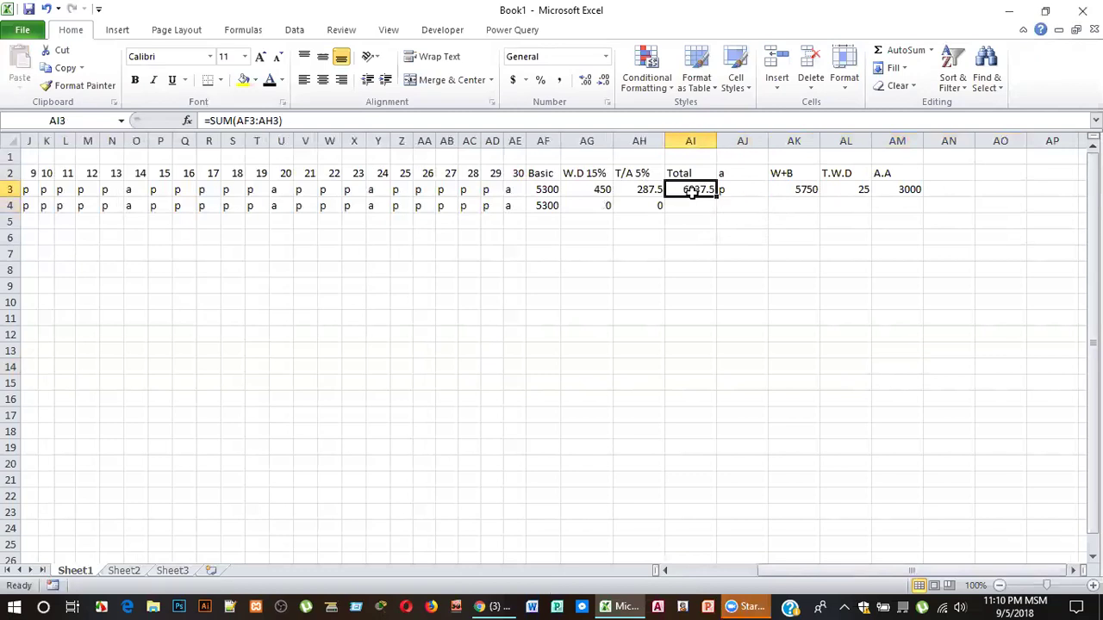
# Fill the Total, W+B, T.W.D and A.A formulas down to row 4.
pyautogui.moveTo(714, 198); pyautogui.dragTo(720, 210)
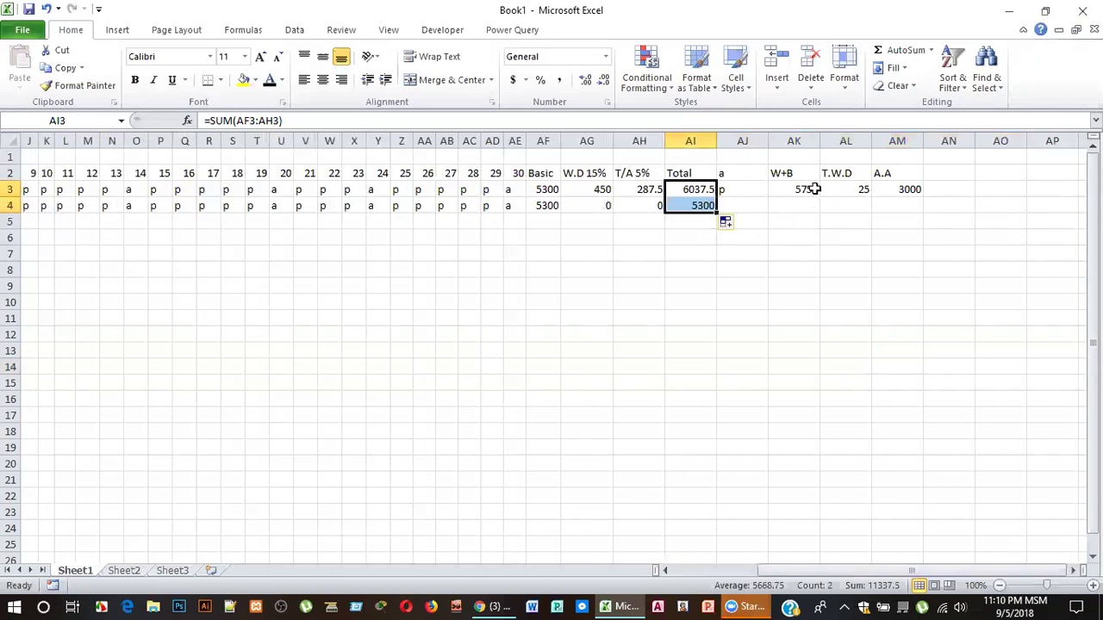
pyautogui.click(812, 189)
pyautogui.moveTo(821, 196); pyautogui.dragTo(826, 206)
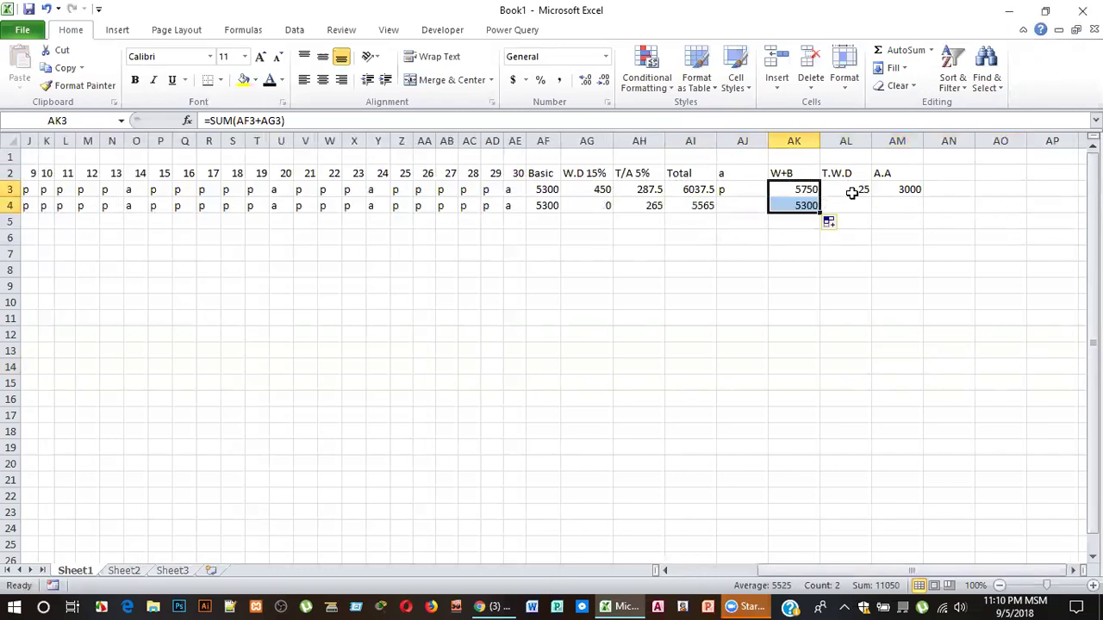
pyautogui.click(849, 190)
pyautogui.moveTo(870, 195); pyautogui.dragTo(871, 211)
pyautogui.click(904, 189)
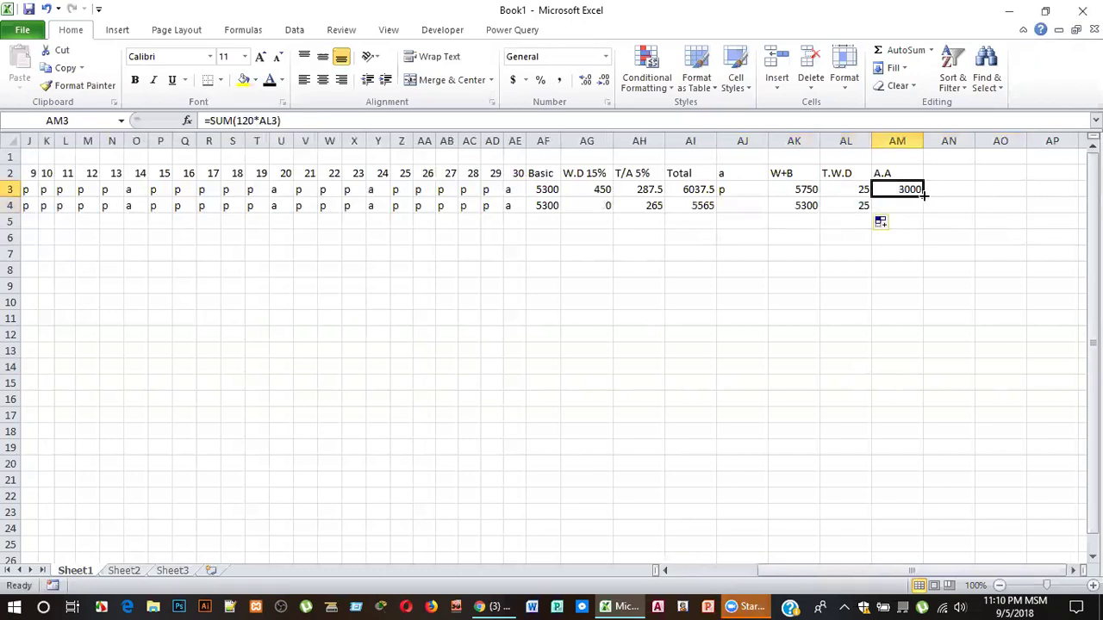
pyautogui.moveTo(925, 196); pyautogui.dragTo(929, 212)
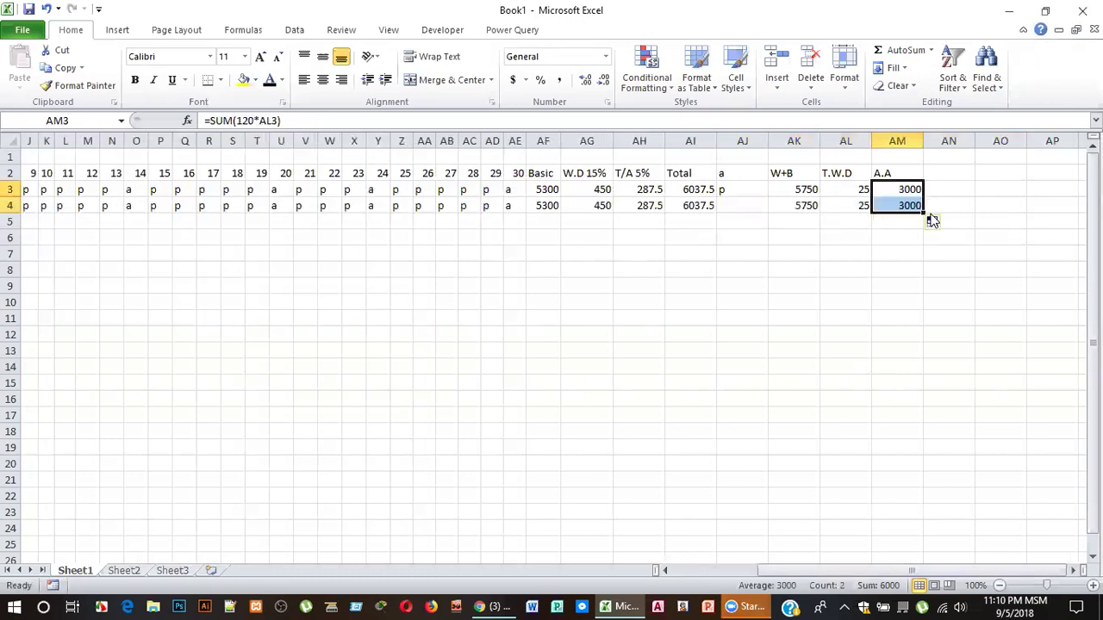
pyautogui.click(796, 232)
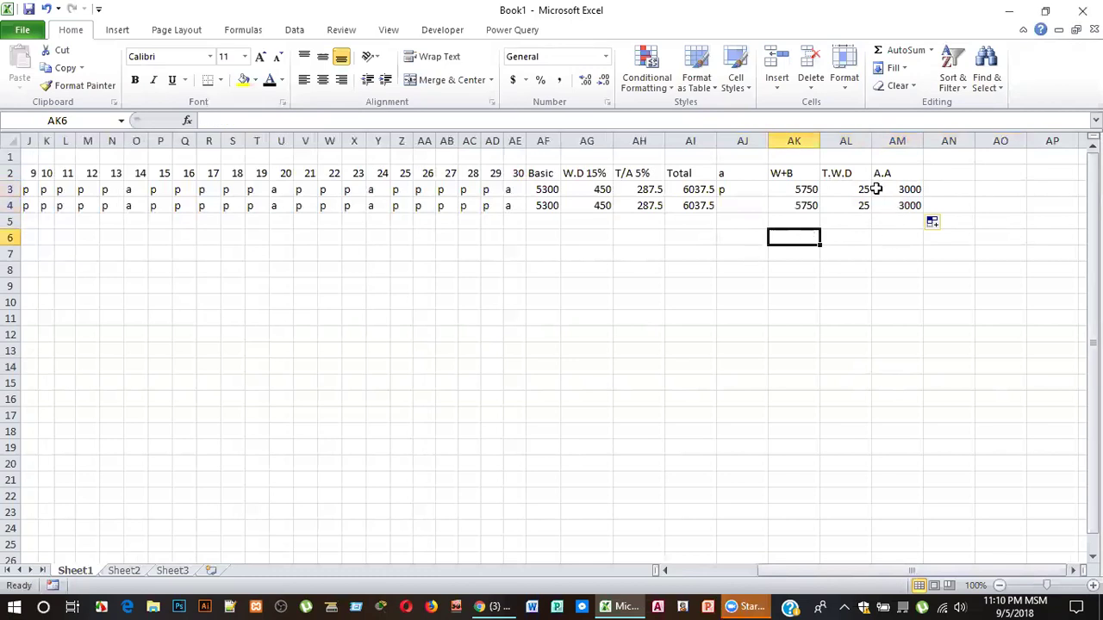
pyautogui.moveTo(951, 573); pyautogui.dragTo(943, 572)
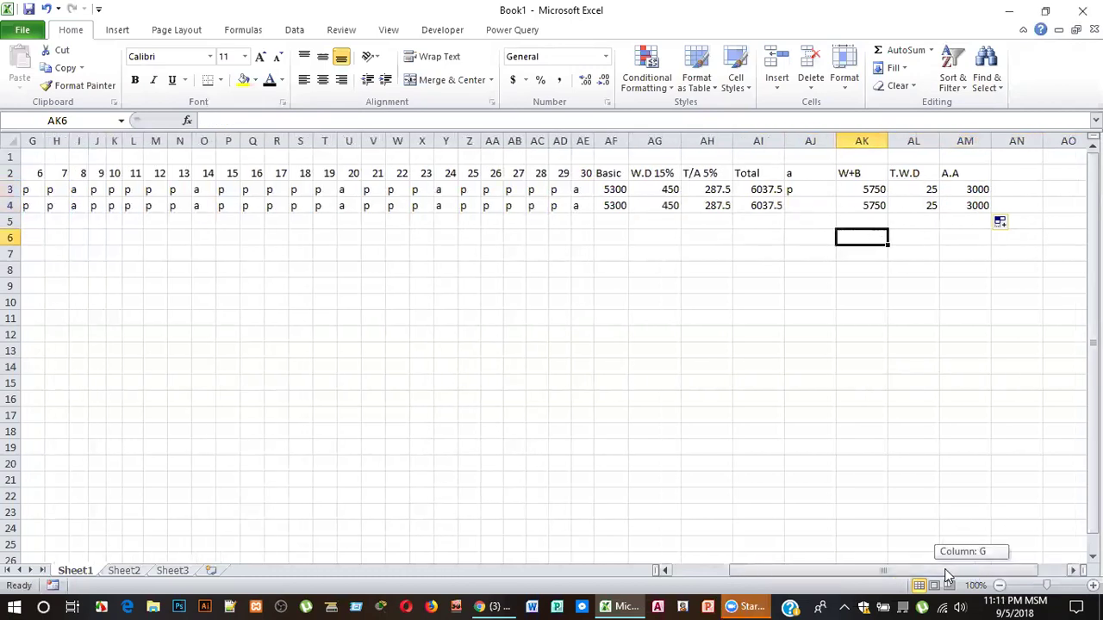
# Mark the second employee absent (a) on day 23.
pyautogui.click(776, 207)
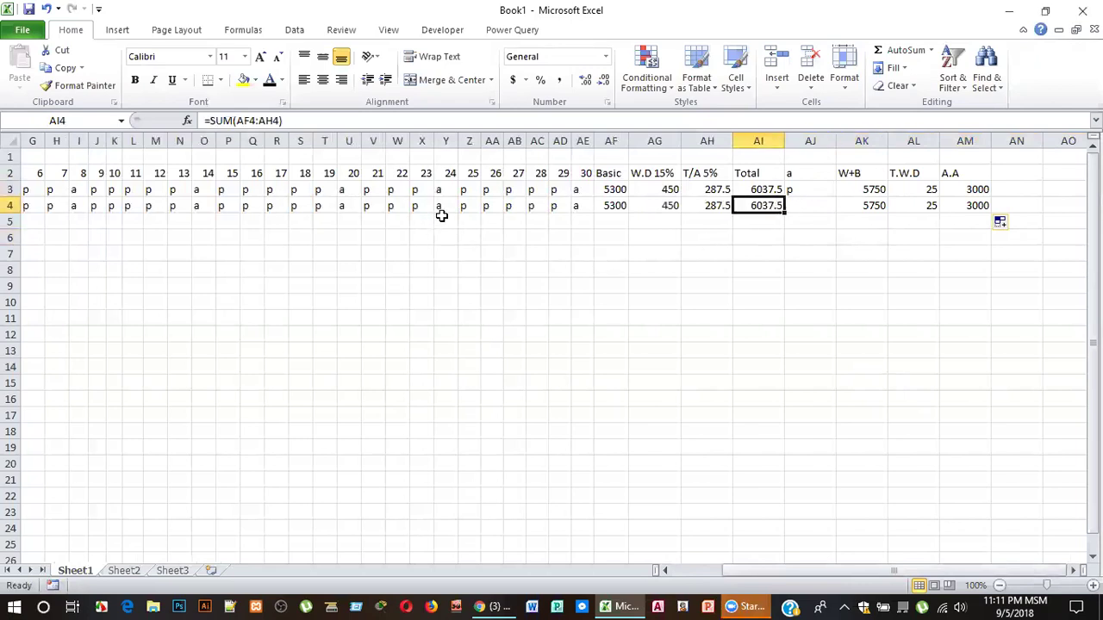
pyautogui.click(414, 206)
pyautogui.click(440, 207)
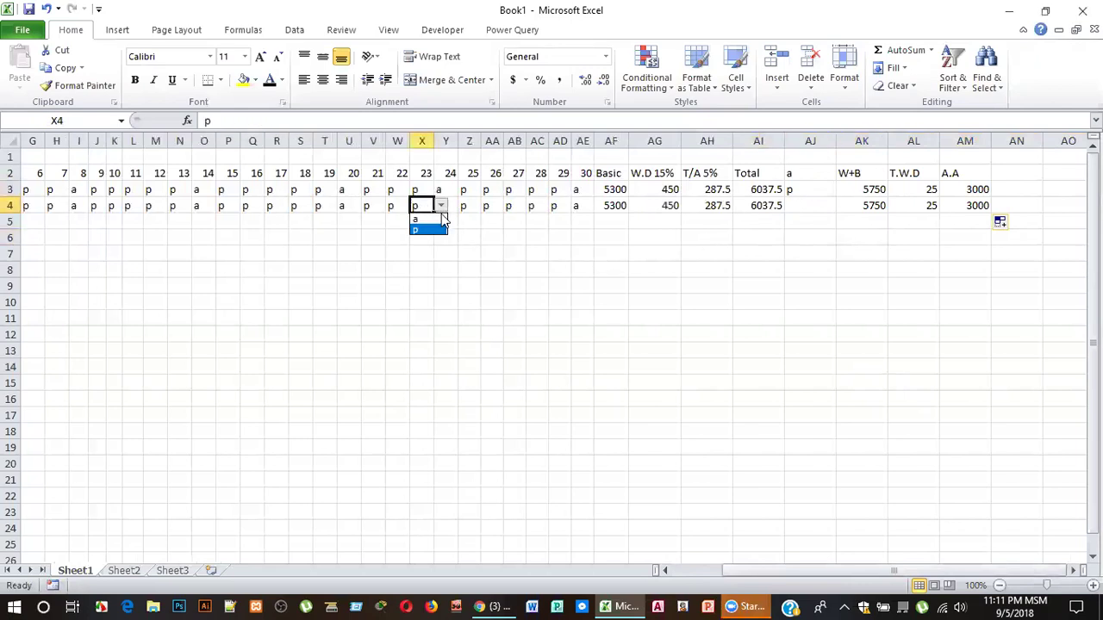
pyautogui.click(431, 220)
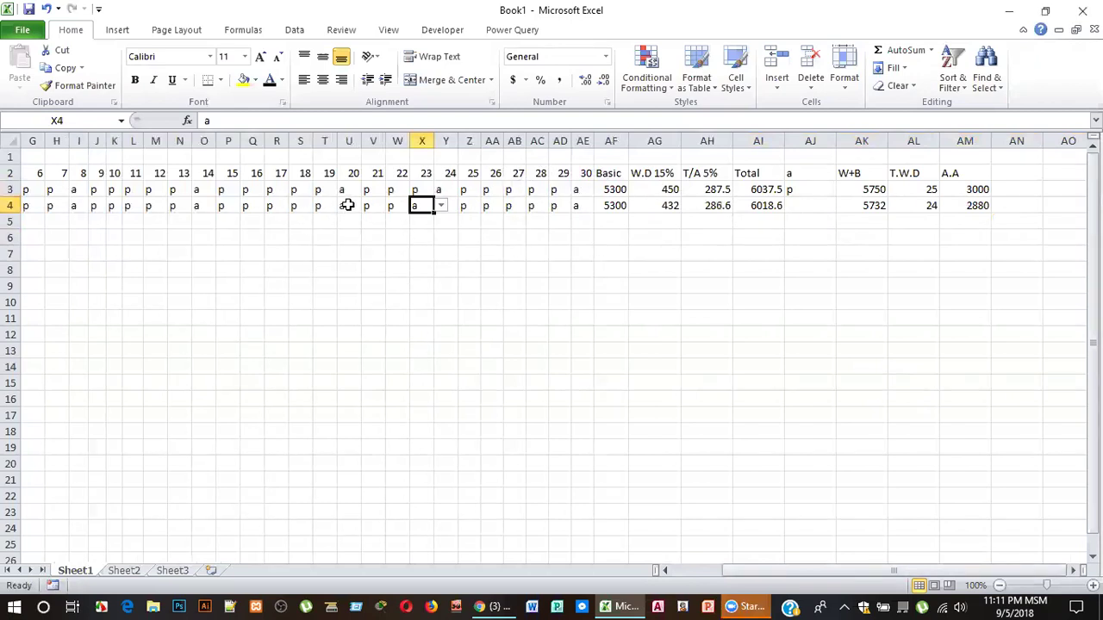
# Mark the second employee present (p) on days 20 and 30.
pyautogui.click(347, 205)
pyautogui.click(369, 206)
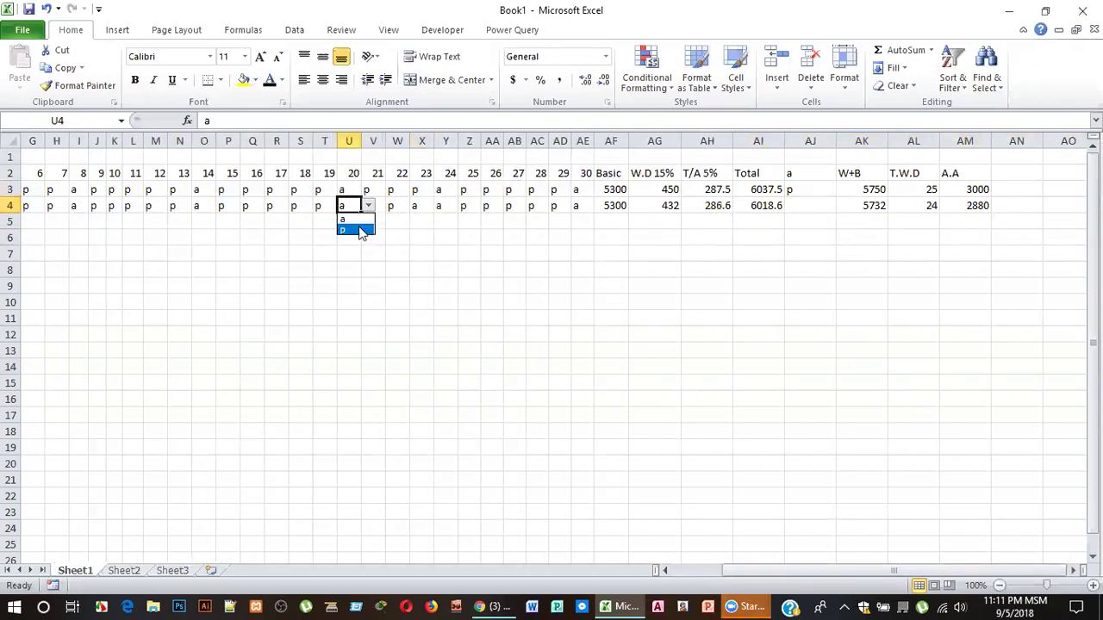
pyautogui.click(361, 230)
pyautogui.click(369, 206)
pyautogui.click(357, 230)
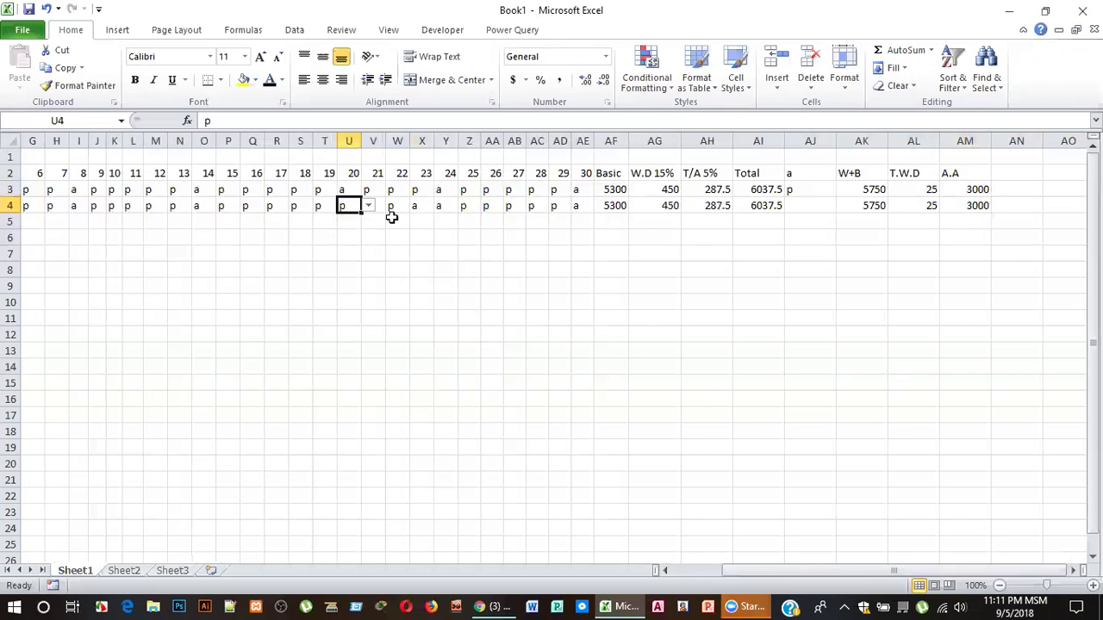
pyautogui.click(580, 206)
pyautogui.click(601, 206)
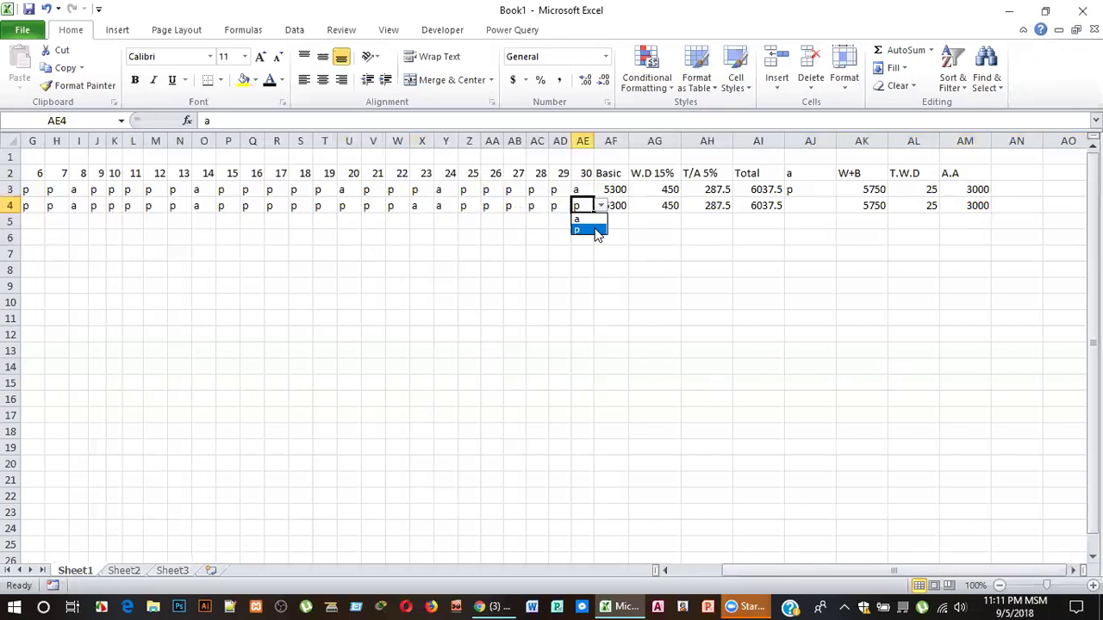
pyautogui.click(597, 231)
pyautogui.click(694, 385)
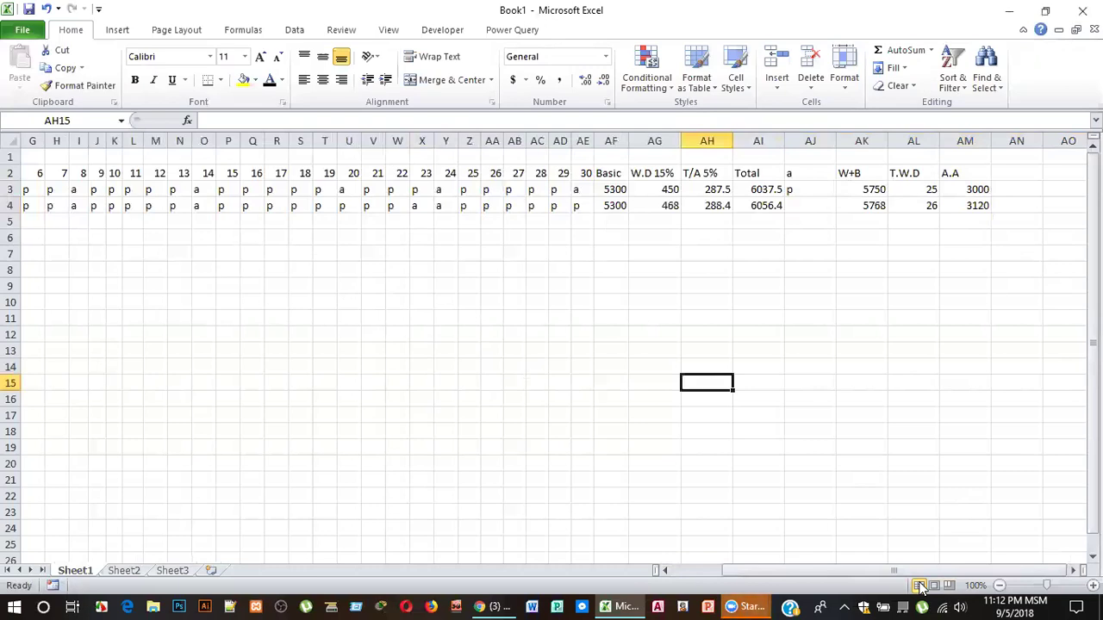
pyautogui.click(865, 285)
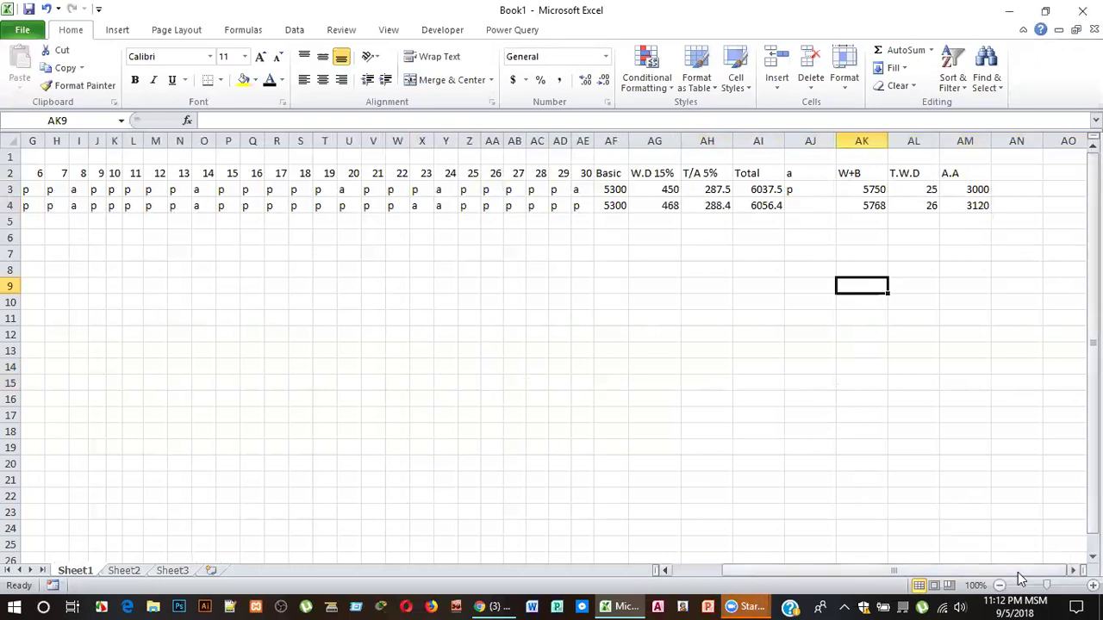
pyautogui.moveTo(1019, 578); pyautogui.dragTo(956, 576)
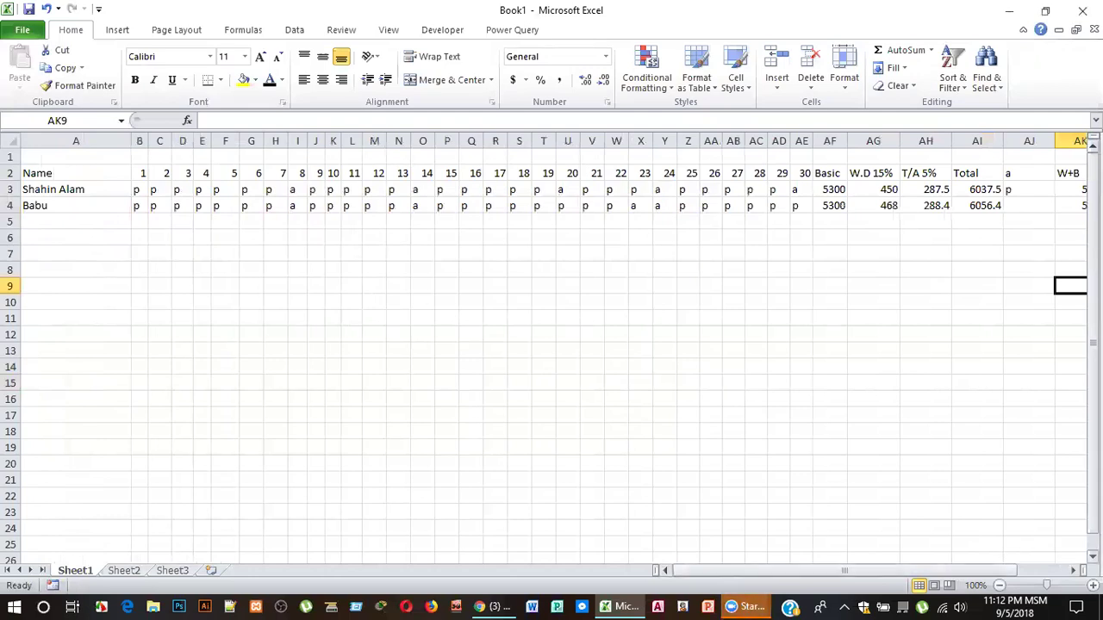
pyautogui.moveTo(1093, 375); pyautogui.dragTo(1092, 375)
pyautogui.moveTo(948, 574); pyautogui.dragTo(980, 569)
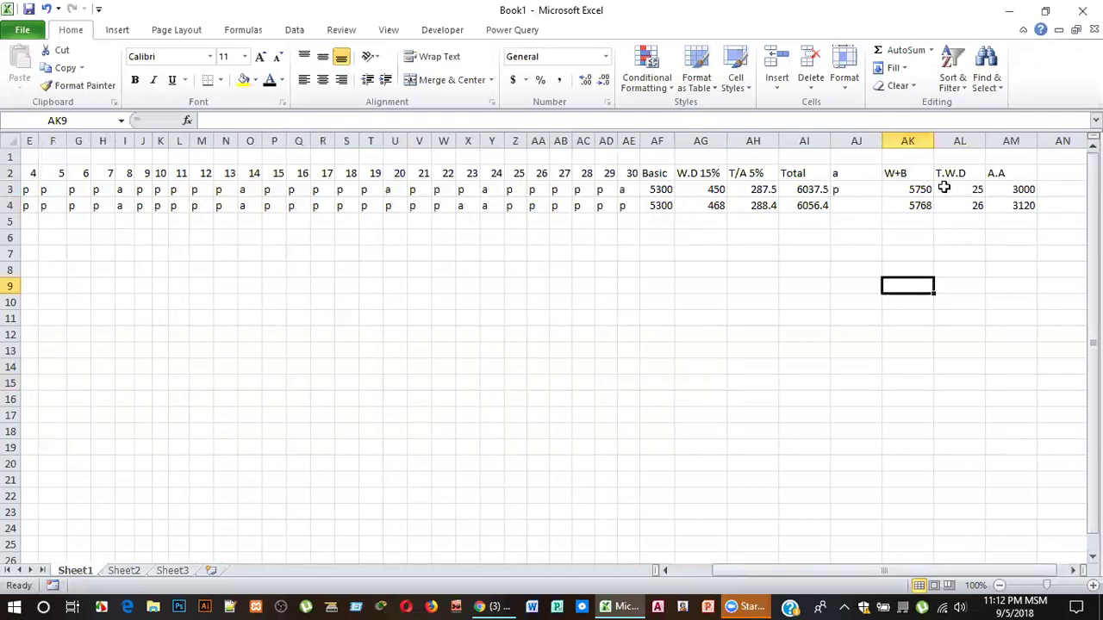
pyautogui.moveTo(1043, 572); pyautogui.dragTo(1013, 572)
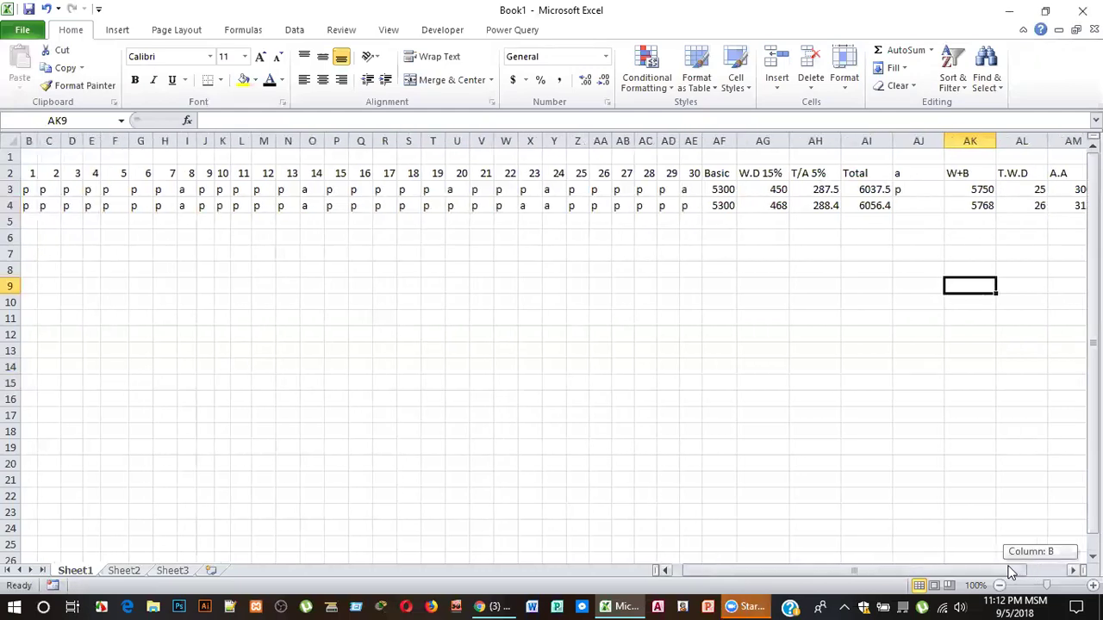